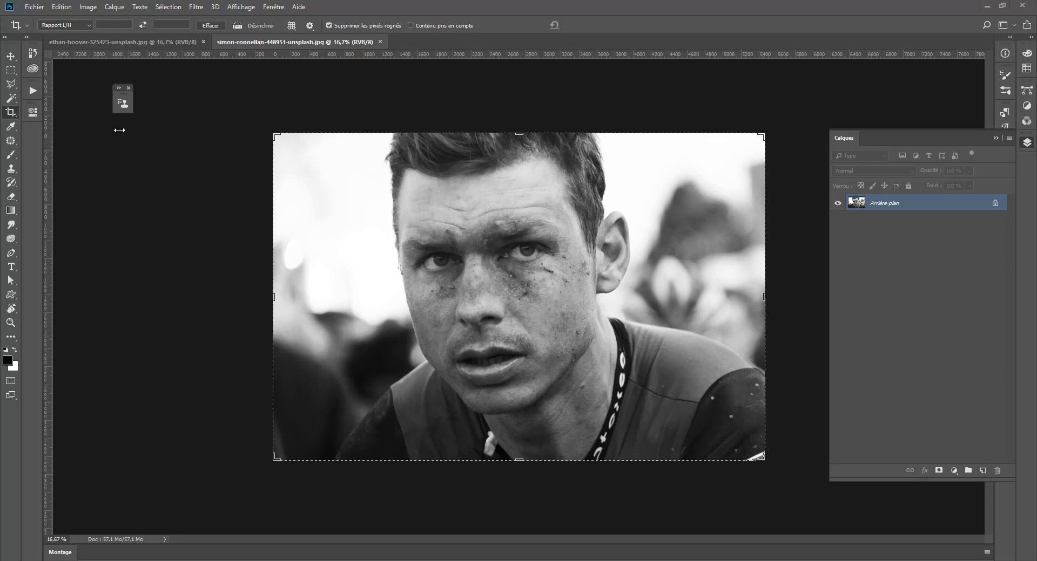
Activate the Spot Healing Brush tool
{"action": "left_click", "coordinate": [13, 156]}
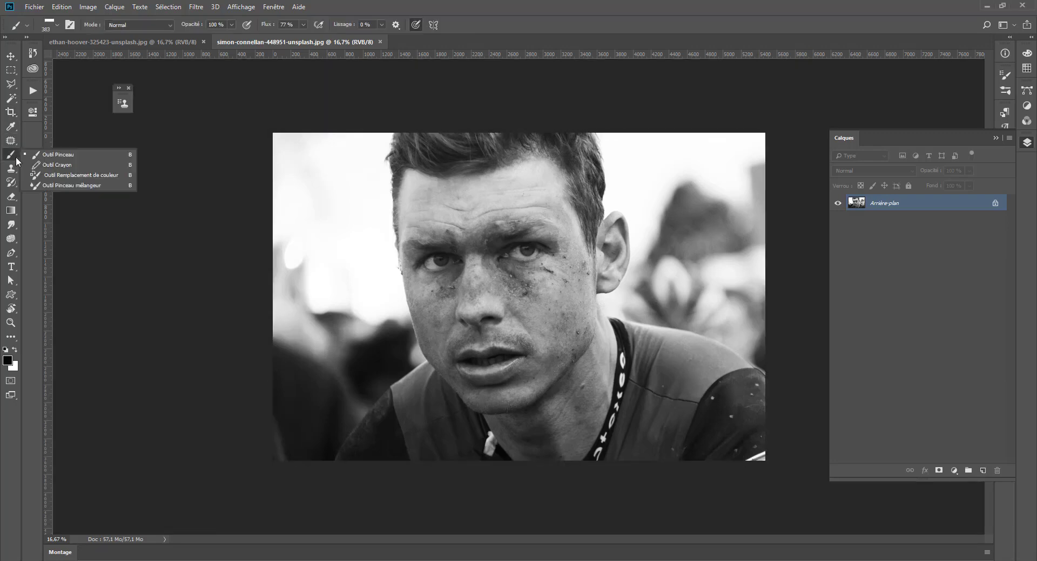
{"action": "left_click", "coordinate": [10, 143]}
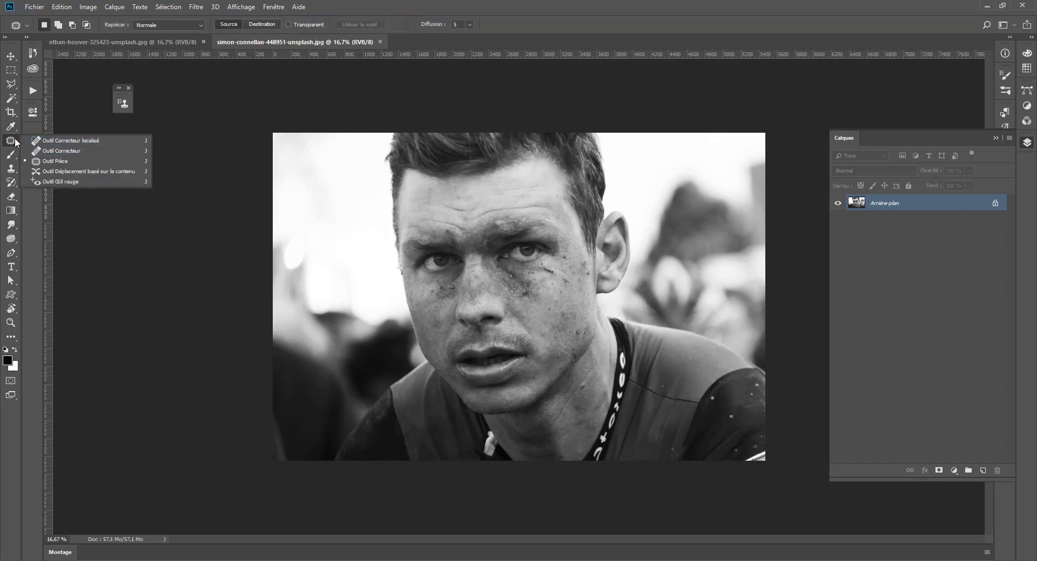
{"action": "left_click", "coordinate": [67, 152]}
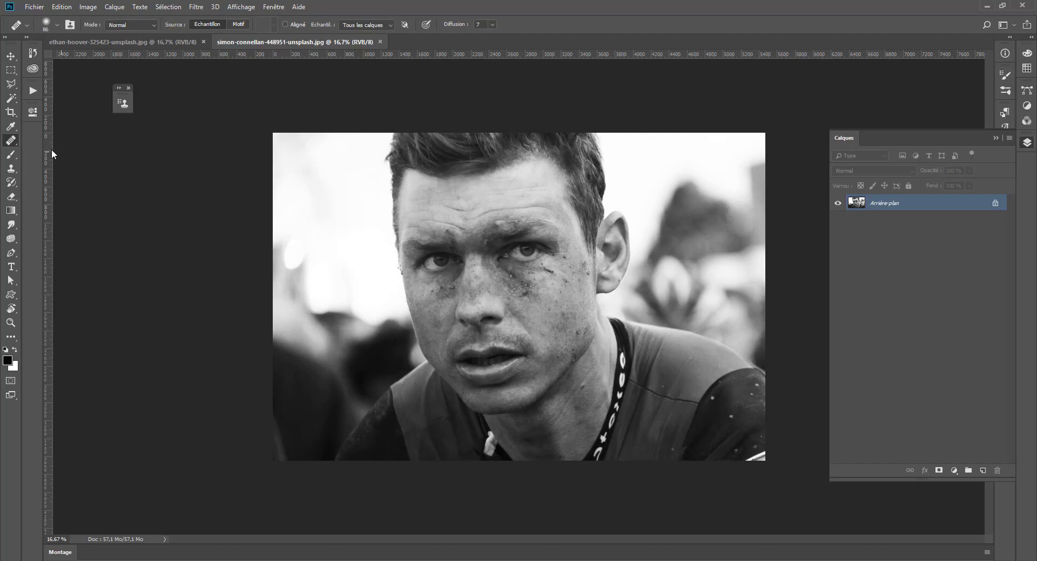
{"action": "right_click", "coordinate": [10, 141]}
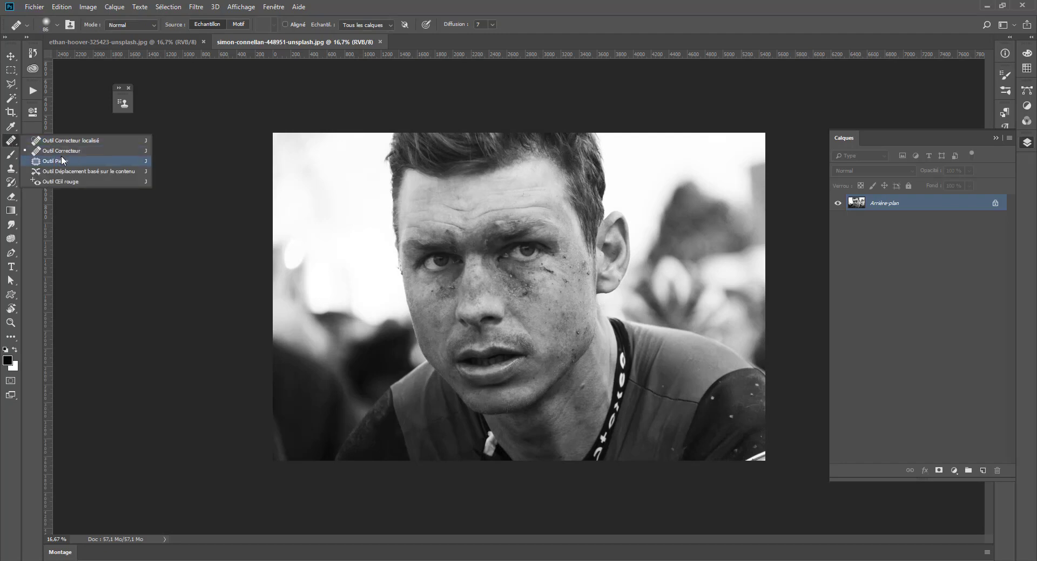
{"action": "left_click", "coordinate": [58, 141]}
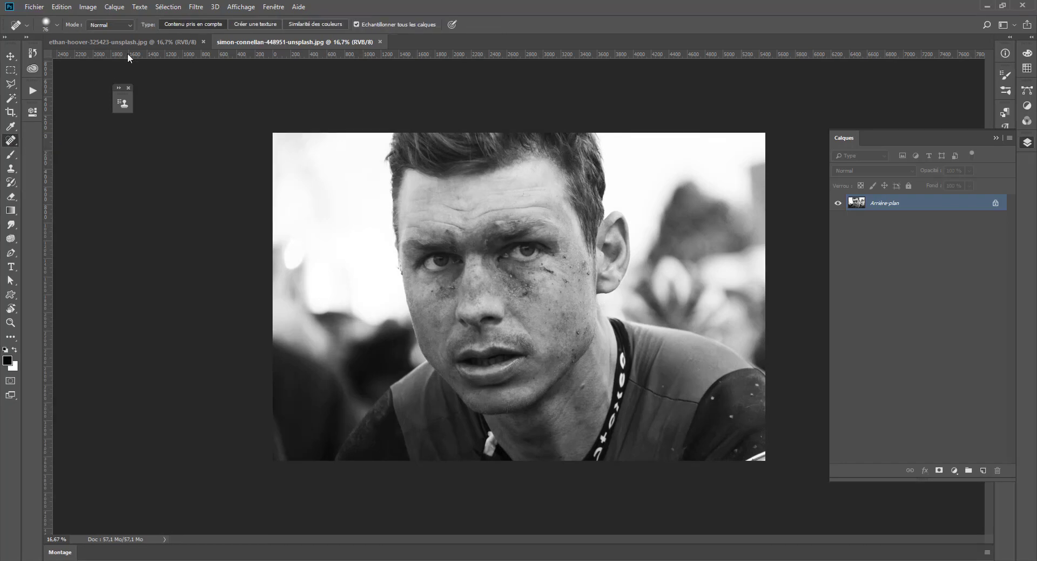
In the station hall photo, heal away the pair of people mid-floor and the pair beside the sunlit stripes
{"action": "left_click", "coordinate": [94, 42]}
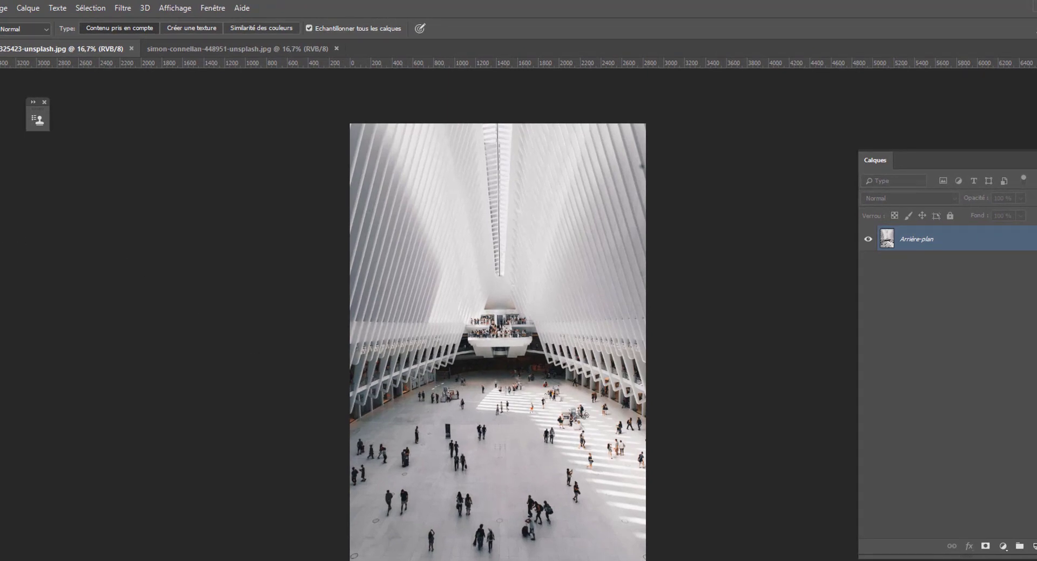
{"action": "left_click_drag", "start_coordinate": [489, 427], "coordinate": [479, 441]}
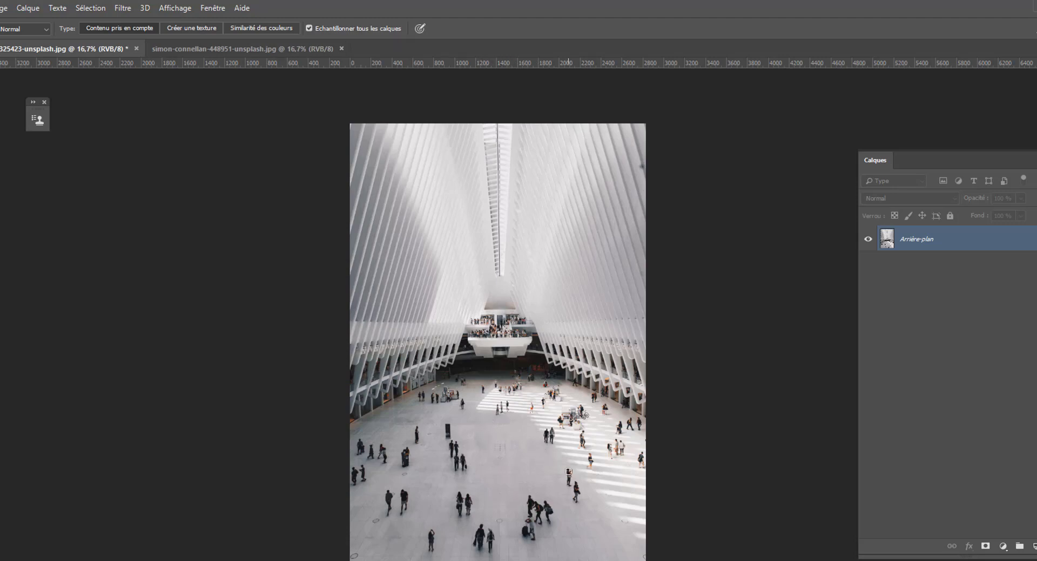
{"action": "mouse_move", "coordinate": [569, 473]}
{"action": "left_mouse_down"}
{"action": "mouse_move", "coordinate": [577, 501]}
{"action": "mouse_move", "coordinate": [576, 486]}
{"action": "left_mouse_up"}
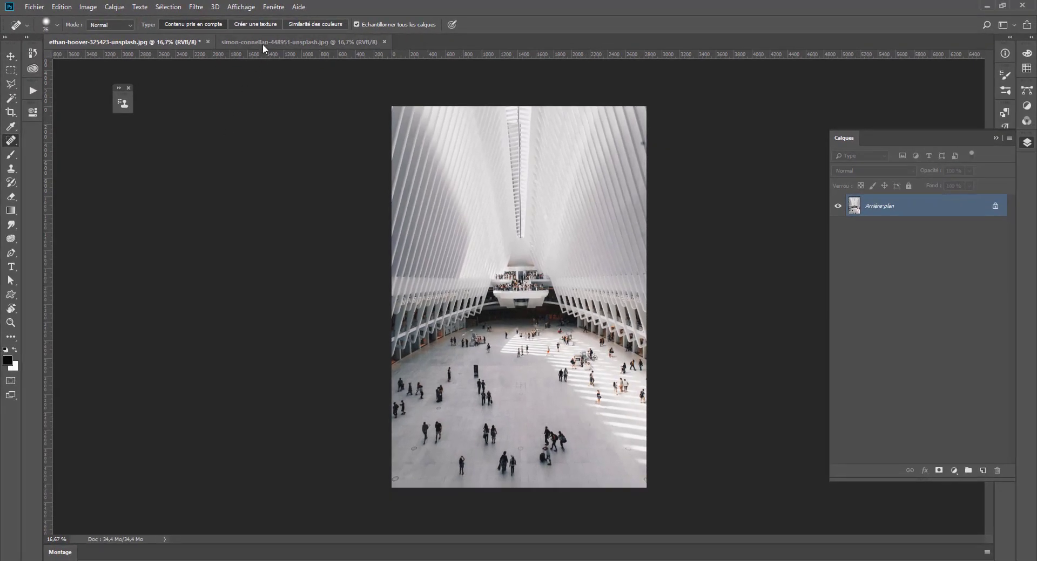
Switch to the black-and-white portrait and heal the blemishes on the cheek beside the ear
{"action": "left_click", "coordinate": [262, 44]}
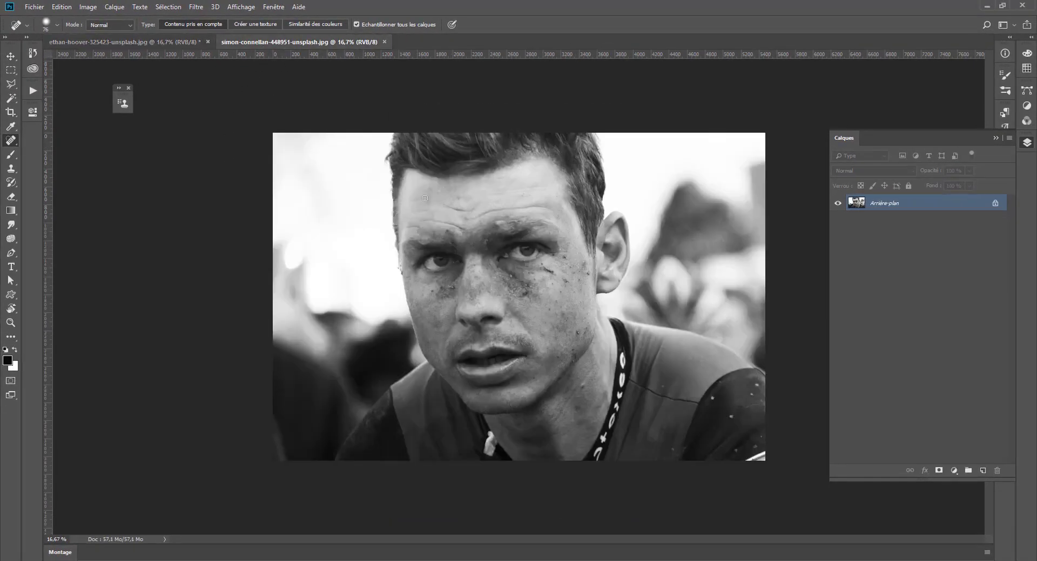
{"action": "left_click", "coordinate": [589, 269]}
{"action": "left_click_drag", "start_coordinate": [581, 258], "coordinate": [587, 280]}
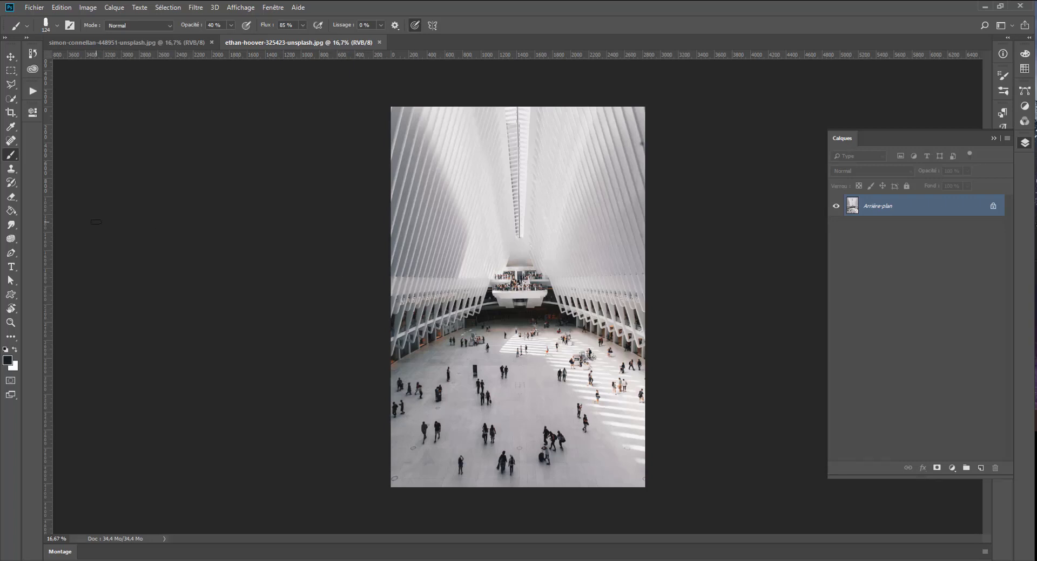
{"action": "left_click", "coordinate": [8, 141]}
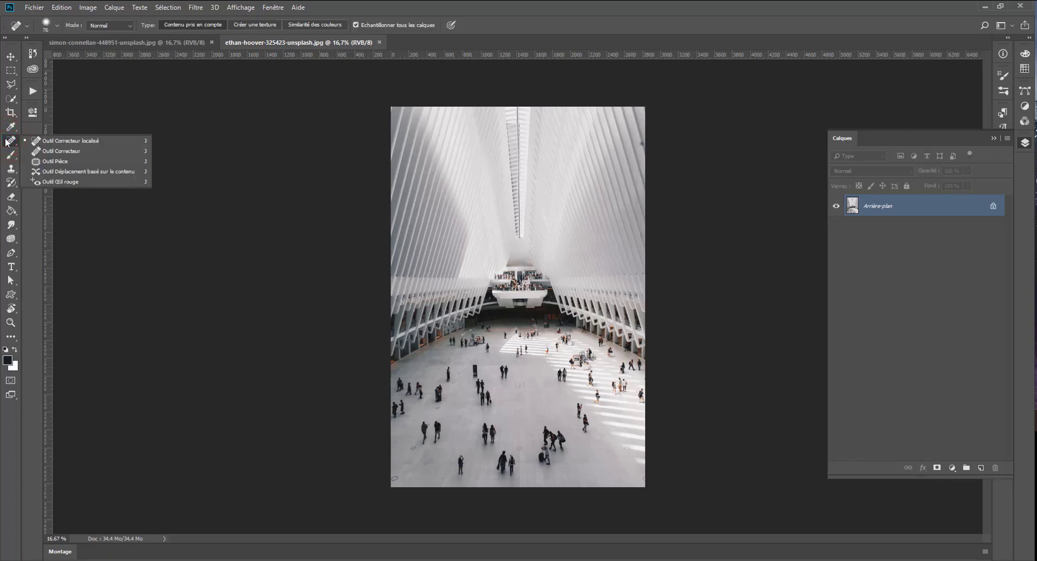
{"action": "left_click", "coordinate": [8, 142]}
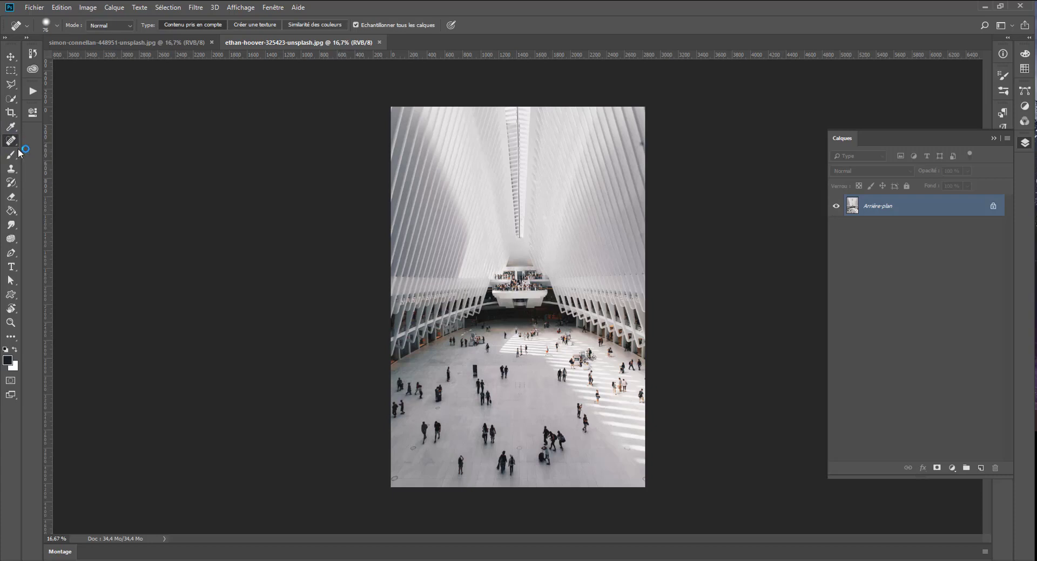
{"action": "left_click_drag", "start_coordinate": [7, 145], "coordinate": [43, 152]}
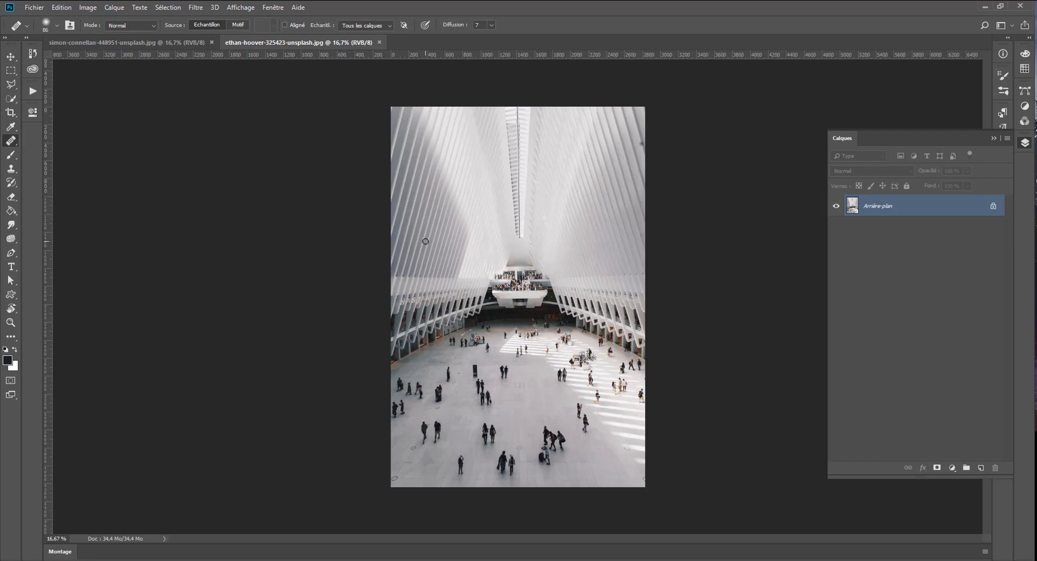
{"action": "scroll", "coordinate": [425, 242], "scroll_direction": "up", "scroll_amount": 3}
{"action": "scroll", "coordinate": [425, 241], "scroll_direction": "down", "scroll_amount": 2}
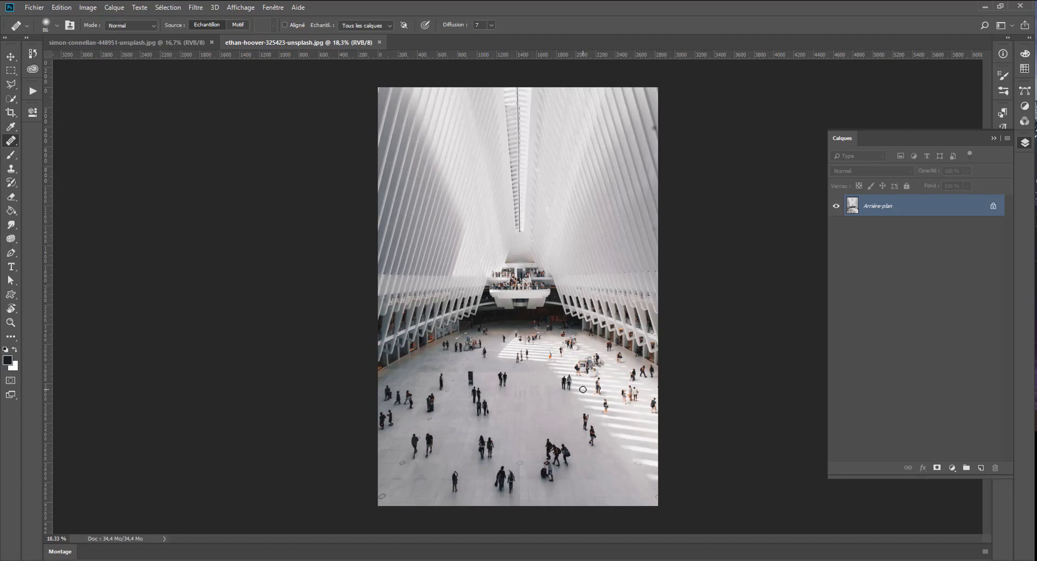
{"action": "scroll", "coordinate": [583, 389], "scroll_direction": "up", "scroll_amount": 3}
{"action": "scroll", "coordinate": [562, 370], "scroll_direction": "up", "scroll_amount": 1}
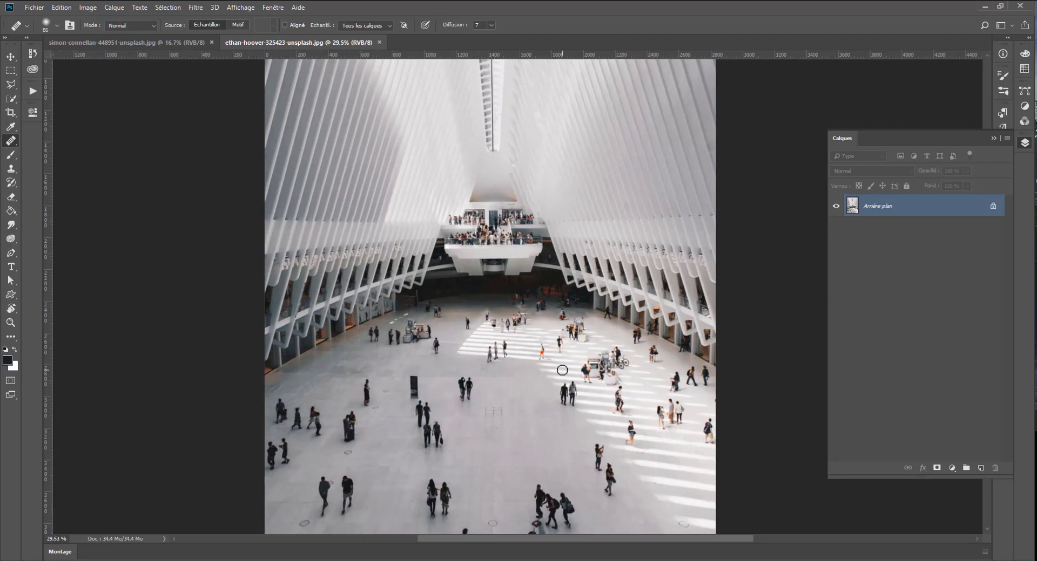
{"action": "scroll", "coordinate": [562, 371], "scroll_direction": "up", "scroll_amount": 1}
{"action": "scroll", "coordinate": [560, 367], "scroll_direction": "down", "scroll_amount": 3}
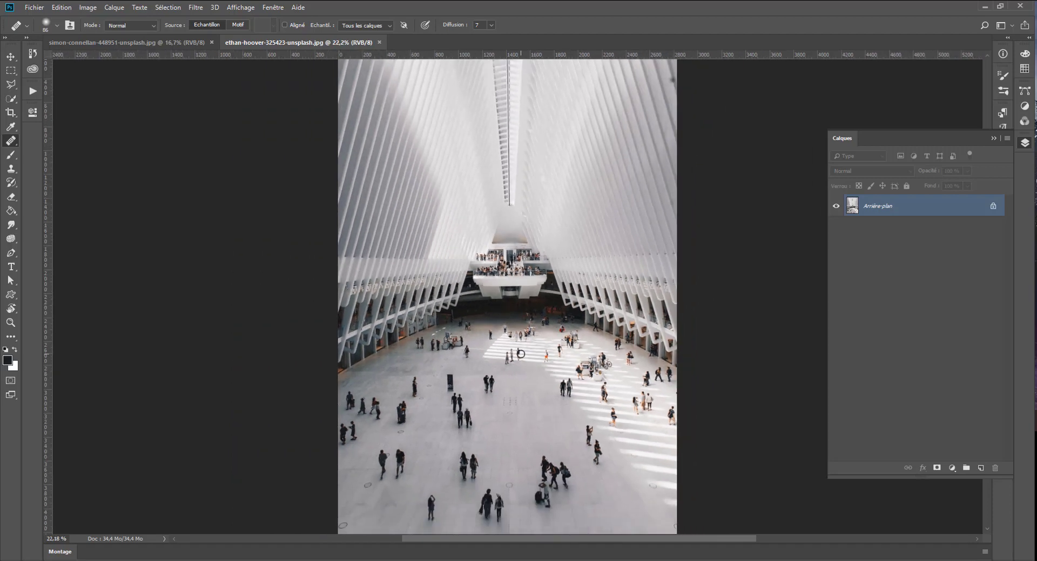
Activate the Spot Healing Brush with all layers sampled and add an empty layer above the background
{"action": "right_click", "coordinate": [13, 140]}
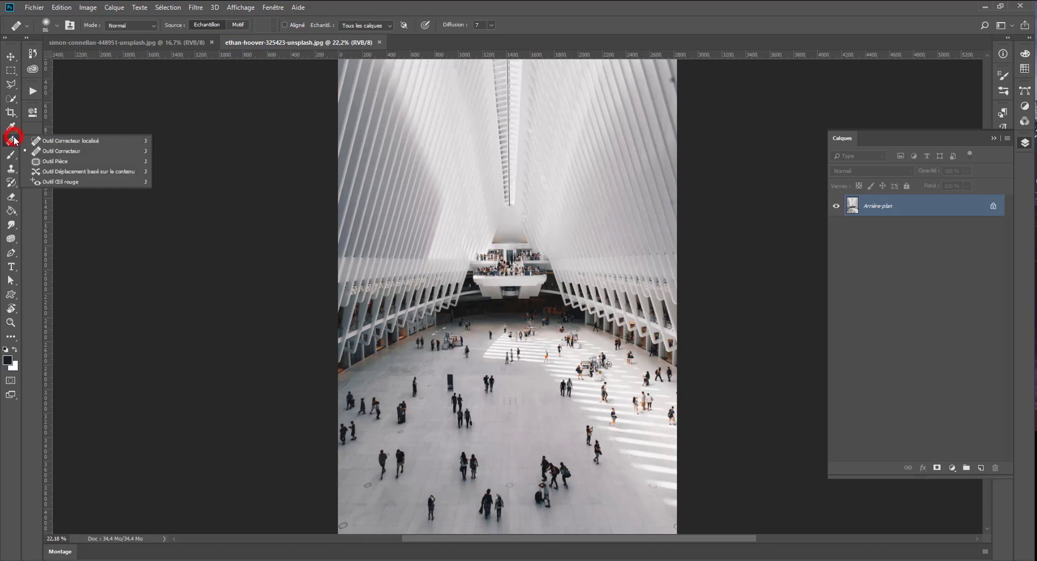
{"action": "left_click", "coordinate": [47, 141]}
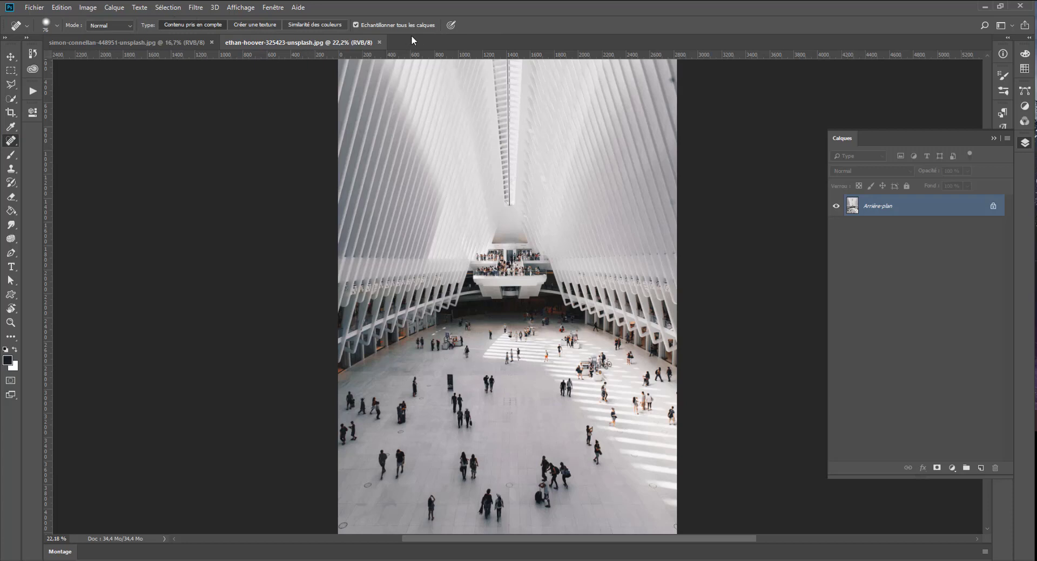
{"action": "left_click", "coordinate": [983, 469]}
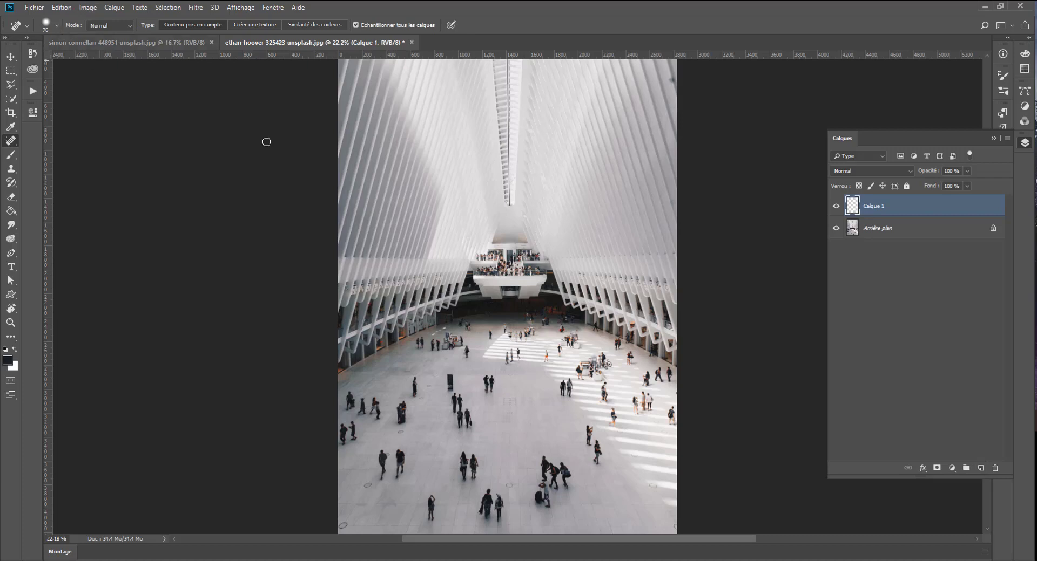
Set the healing brush size to 122 px
{"action": "right_click", "coordinate": [513, 225]}
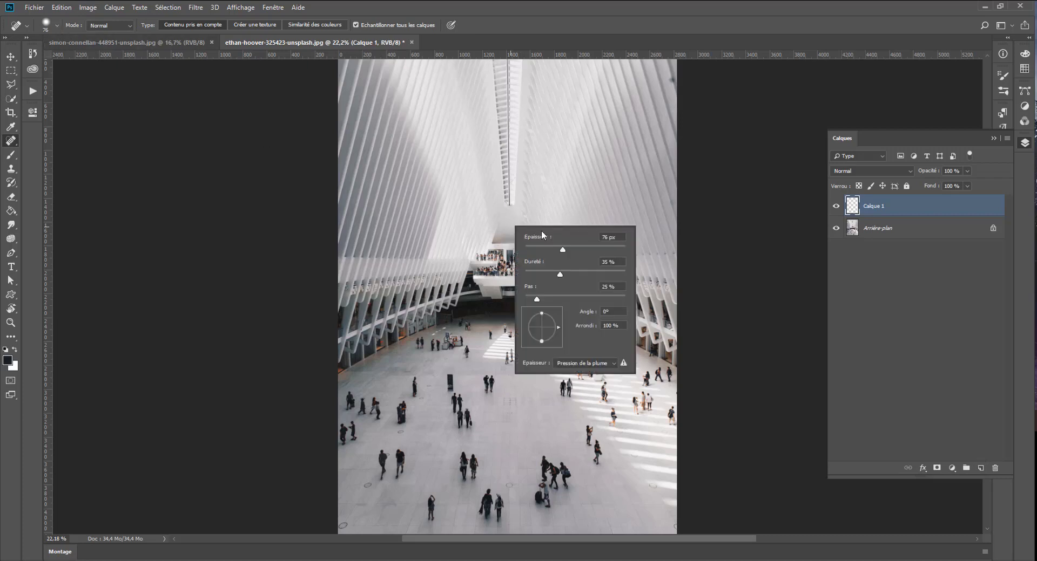
{"action": "left_click_drag", "start_coordinate": [589, 254], "coordinate": [594, 249]}
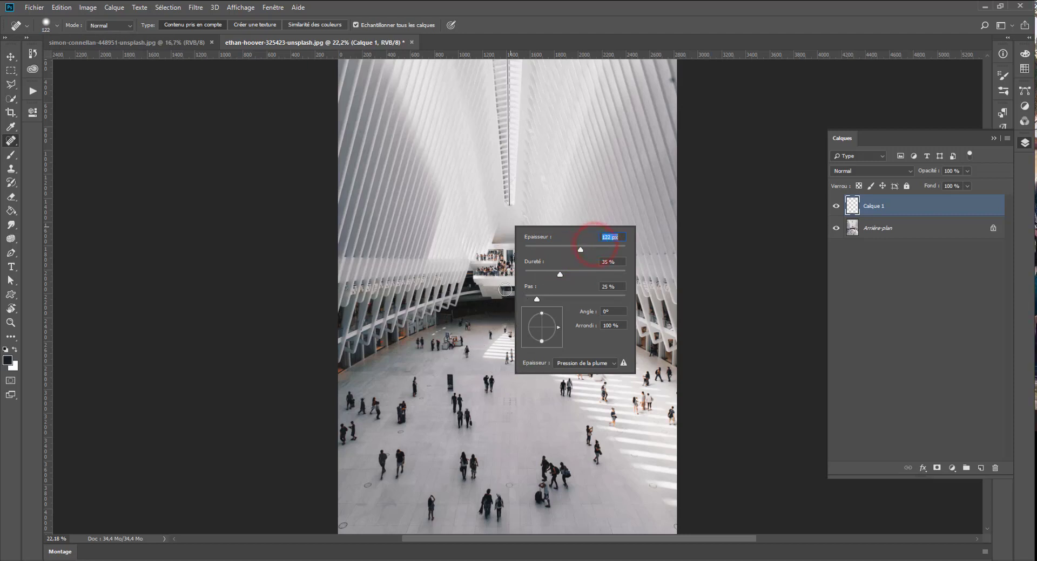
{"action": "left_click", "coordinate": [471, 304]}
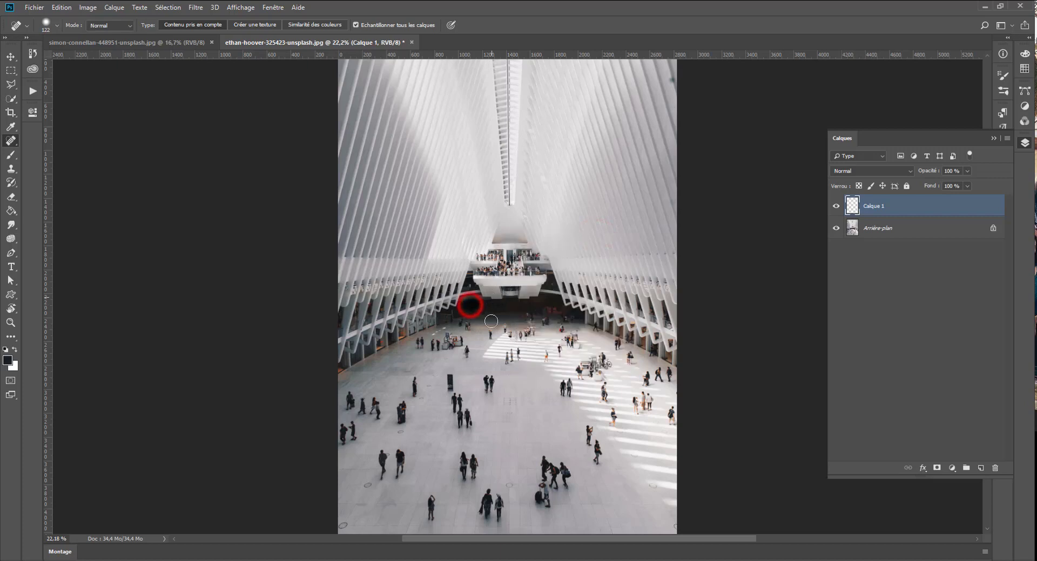
Set the brush hardness to 81 % and paint over the small group at the near edge of the sunlit stripes
{"action": "right_click", "coordinate": [520, 376]}
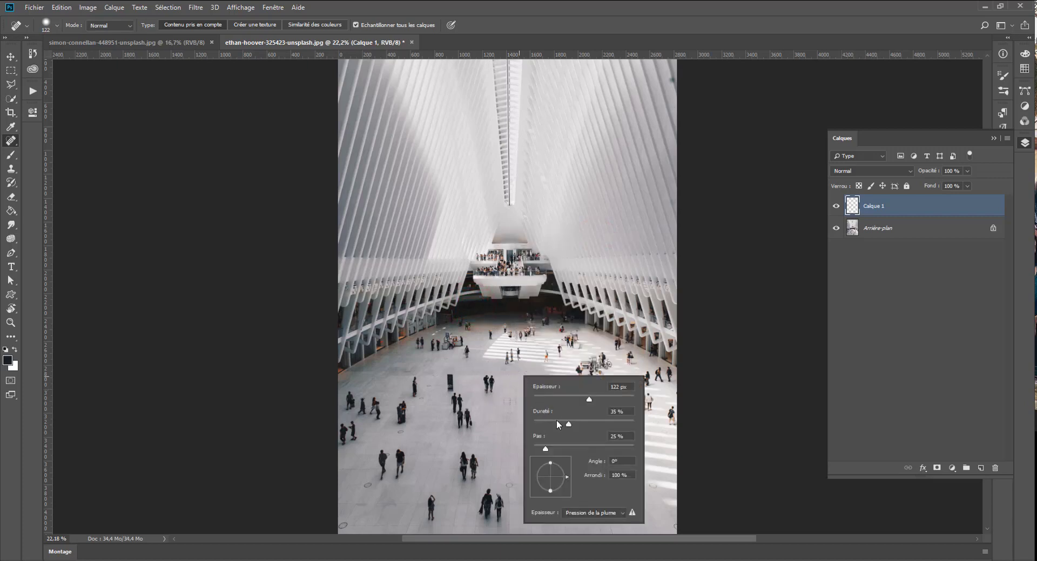
{"action": "left_click", "coordinate": [561, 422]}
{"action": "left_click_drag", "start_coordinate": [559, 422], "coordinate": [614, 423]}
{"action": "left_click", "coordinate": [504, 355]}
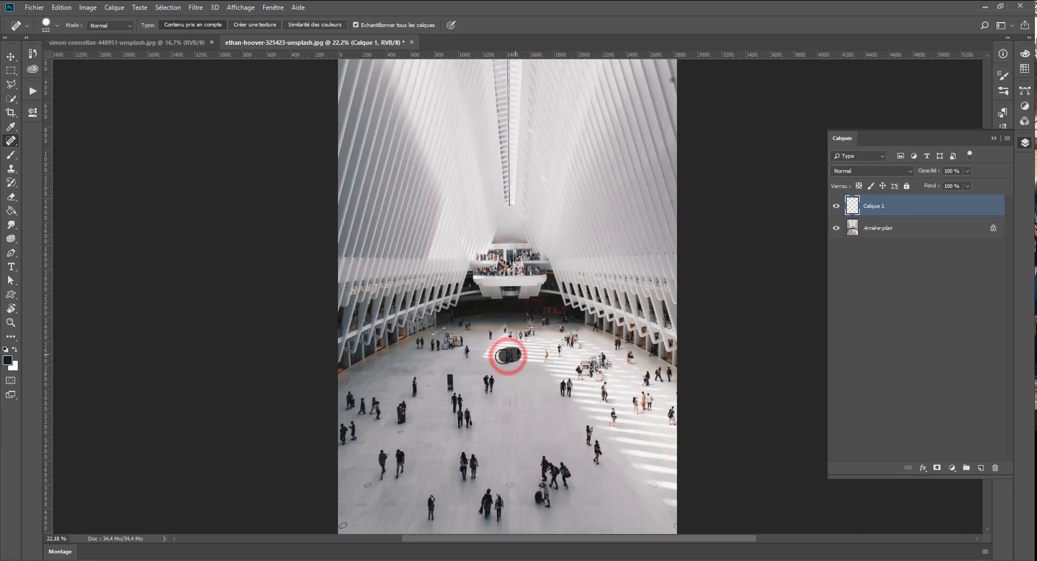
{"action": "mouse_move", "coordinate": [504, 354]}
{"action": "left_mouse_down"}
{"action": "mouse_move", "coordinate": [512, 363]}
{"action": "mouse_move", "coordinate": [520, 352]}
{"action": "mouse_move", "coordinate": [505, 369]}
{"action": "left_mouse_up"}
Set the brush hardness to 0 %, test it on the group near the sunlit stripes and undo the stroke
{"action": "scroll", "coordinate": [517, 381], "scroll_direction": "up", "scroll_amount": 4}
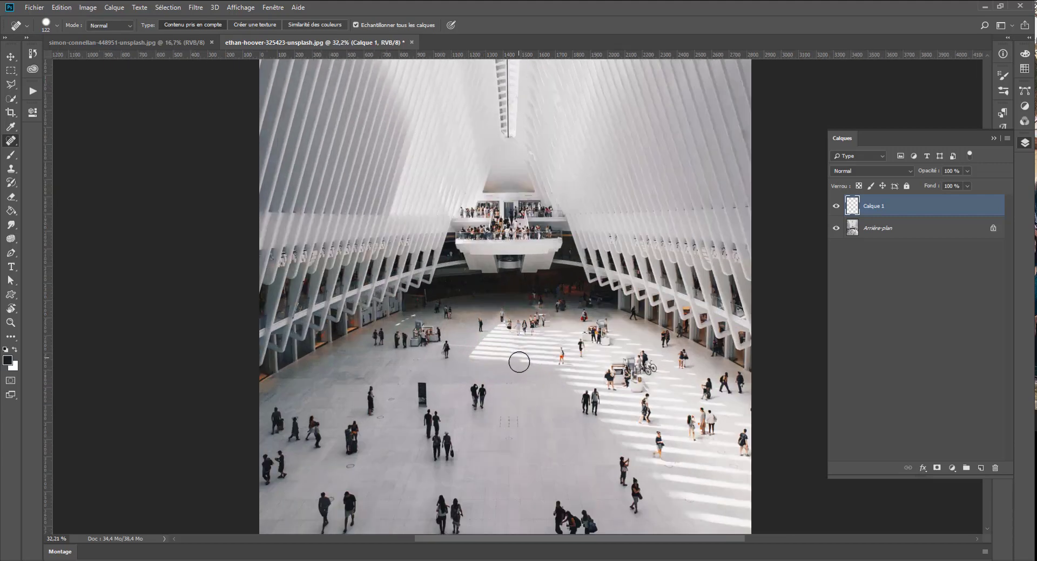
{"action": "right_click", "coordinate": [518, 349]}
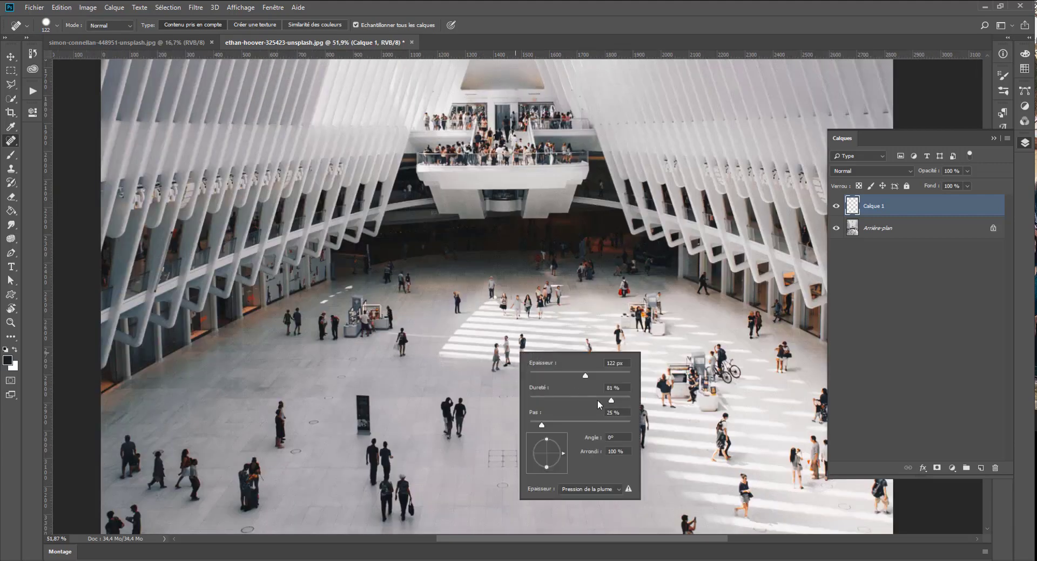
{"action": "mouse_move", "coordinate": [488, 351]}
{"action": "left_mouse_down"}
{"action": "mouse_move", "coordinate": [517, 343]}
{"action": "mouse_move", "coordinate": [506, 356]}
{"action": "mouse_move", "coordinate": [526, 344]}
{"action": "mouse_move", "coordinate": [500, 356]}
{"action": "mouse_move", "coordinate": [526, 350]}
{"action": "mouse_move", "coordinate": [501, 357]}
{"action": "left_mouse_up"}
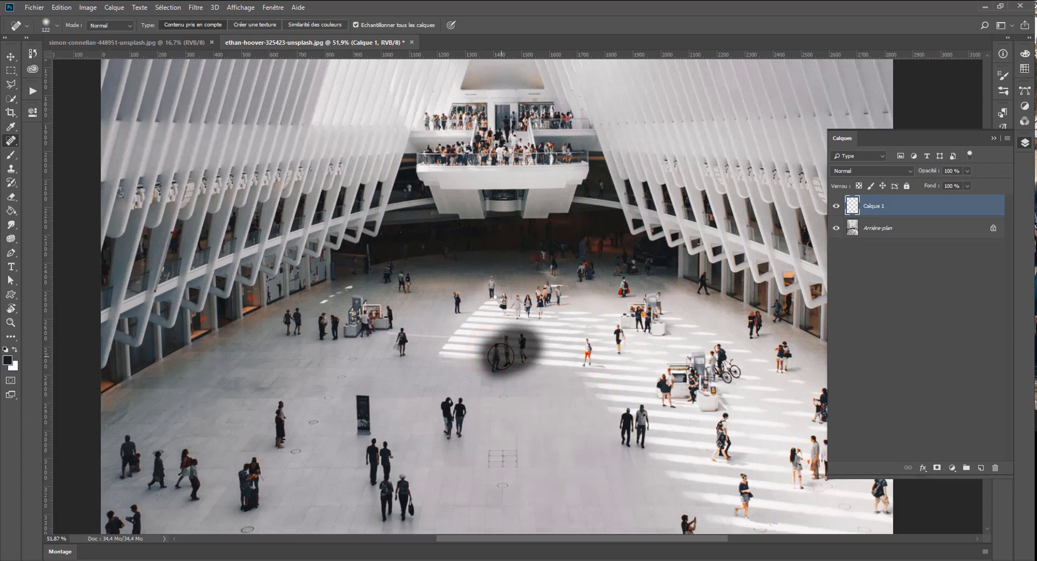
{"action": "key", "text": "ctrl+z"}
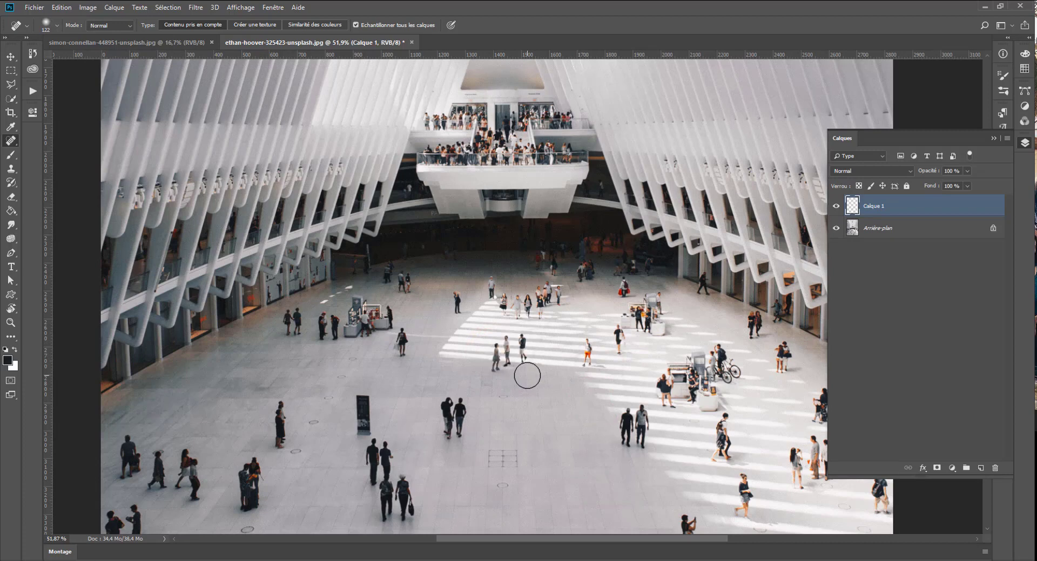
Increase the brush spacing and try a diagonal stroke across the hall floor
{"action": "scroll", "coordinate": [522, 360], "scroll_direction": "down", "scroll_amount": 3}
{"action": "scroll", "coordinate": [522, 360], "scroll_direction": "down", "scroll_amount": 2}
{"action": "right_click", "coordinate": [521, 356]}
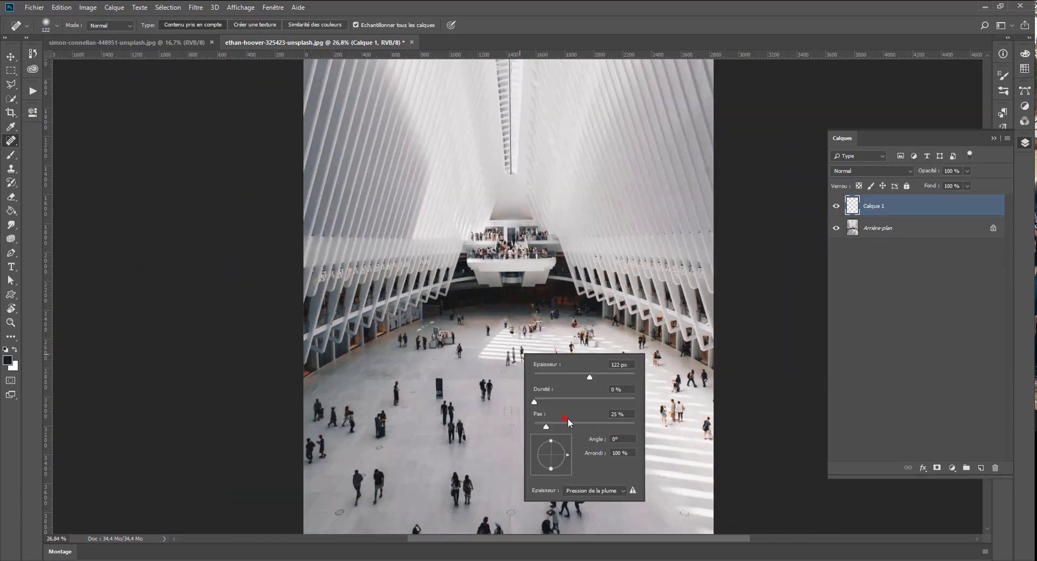
{"action": "left_click_drag", "start_coordinate": [588, 426], "coordinate": [614, 424]}
{"action": "mouse_move", "coordinate": [502, 421]}
{"action": "left_mouse_down"}
{"action": "mouse_move", "coordinate": [563, 380]}
{"action": "mouse_move", "coordinate": [578, 427]}
{"action": "mouse_move", "coordinate": [516, 472]}
{"action": "mouse_move", "coordinate": [479, 469]}
{"action": "mouse_move", "coordinate": [457, 453]}
{"action": "mouse_move", "coordinate": [450, 421]}
{"action": "mouse_move", "coordinate": [493, 350]}
{"action": "mouse_move", "coordinate": [520, 340]}
{"action": "mouse_move", "coordinate": [601, 349]}
{"action": "mouse_move", "coordinate": [625, 401]}
{"action": "mouse_move", "coordinate": [616, 438]}
{"action": "mouse_move", "coordinate": [570, 482]}
{"action": "left_mouse_up"}
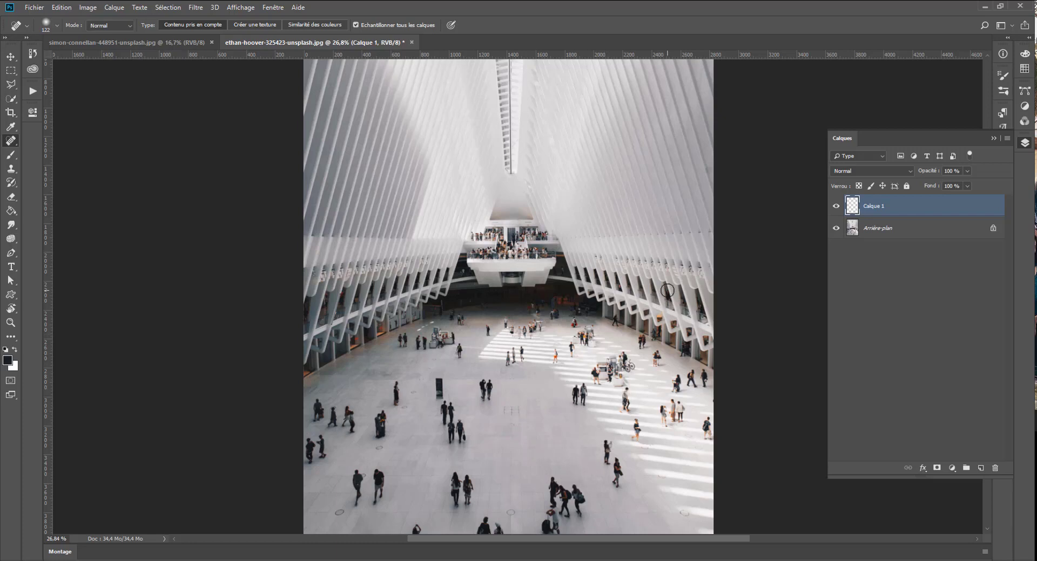
Set the brush spacing to 1 % and rotate the brush tip to an angle of 40°
{"action": "right_click", "coordinate": [497, 346]}
{"action": "left_click_drag", "start_coordinate": [595, 416], "coordinate": [489, 415]}
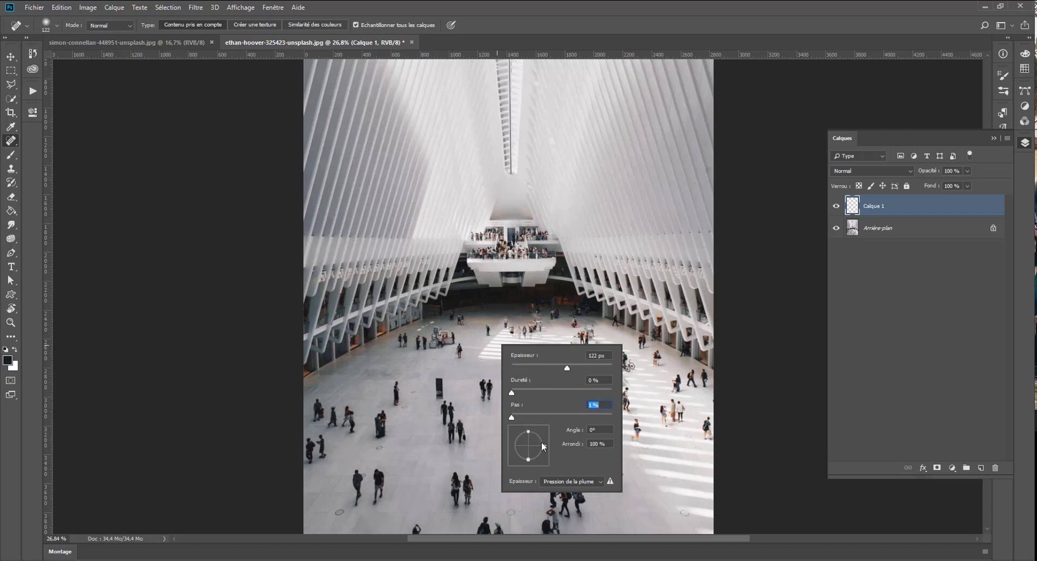
{"action": "left_click", "coordinate": [520, 432]}
{"action": "left_click_drag", "start_coordinate": [519, 432], "coordinate": [539, 439]}
Review the brush tip settings and the available healing blend modes, keeping Normal
{"action": "left_click", "coordinate": [53, 27]}
{"action": "left_click", "coordinate": [54, 28]}
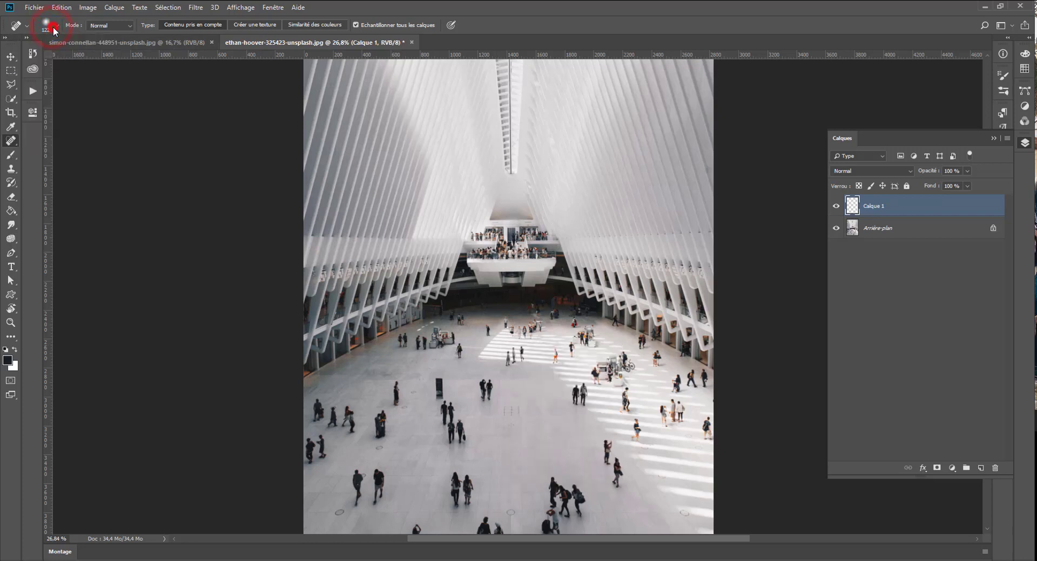
{"action": "left_click", "coordinate": [56, 28]}
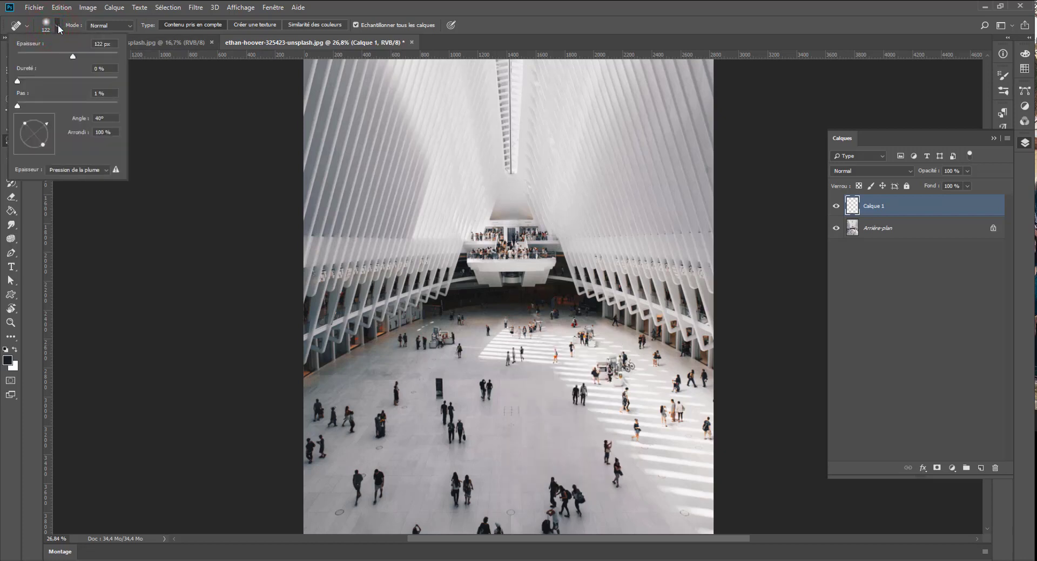
{"action": "left_click", "coordinate": [122, 30]}
{"action": "left_click", "coordinate": [127, 30]}
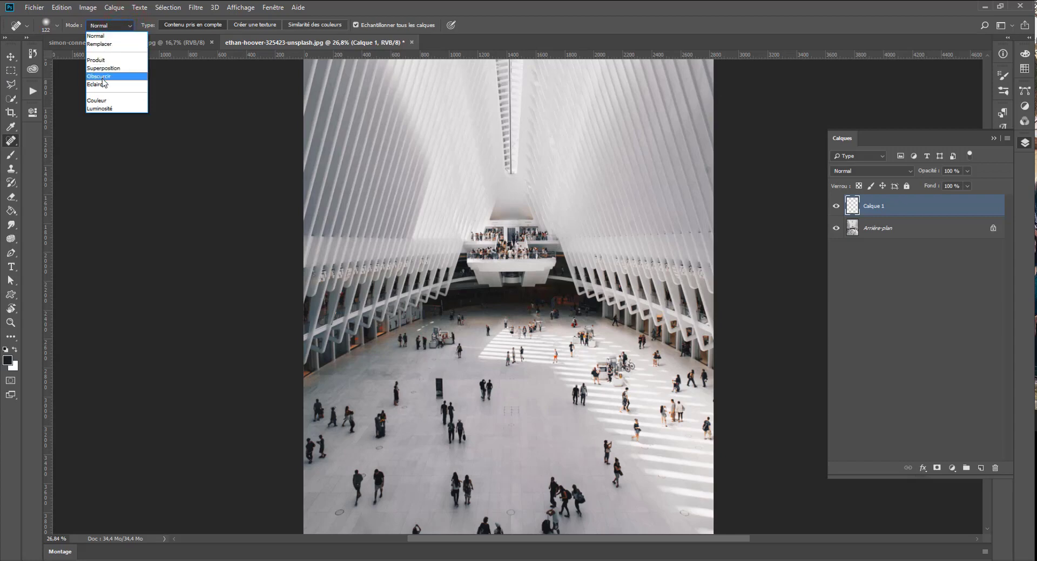
{"action": "left_click", "coordinate": [276, 231]}
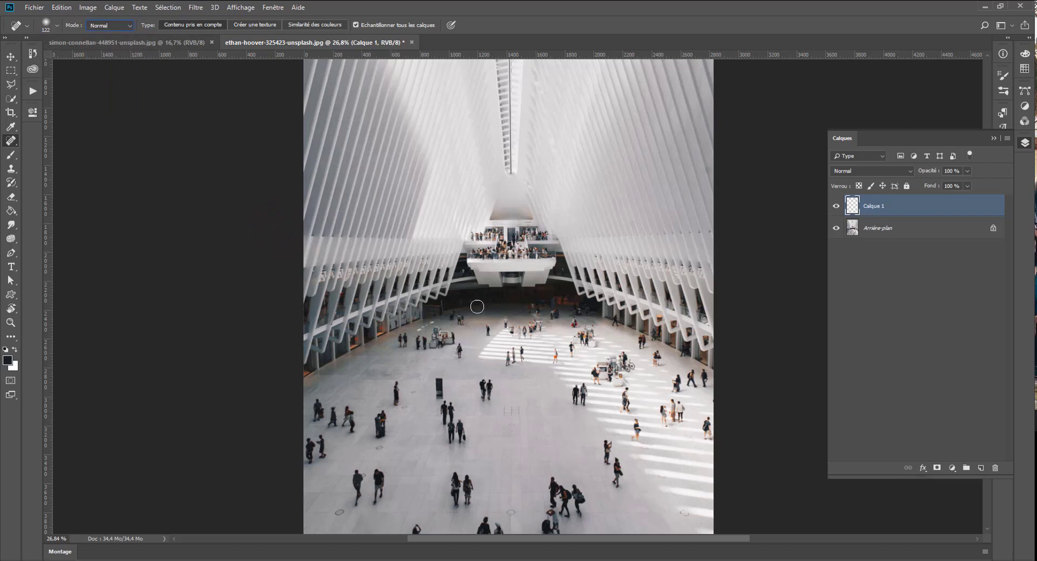
Test the Superposition healing mode on the pair in the middle of the hall floor and undo the stroke
{"action": "left_click", "coordinate": [113, 26]}
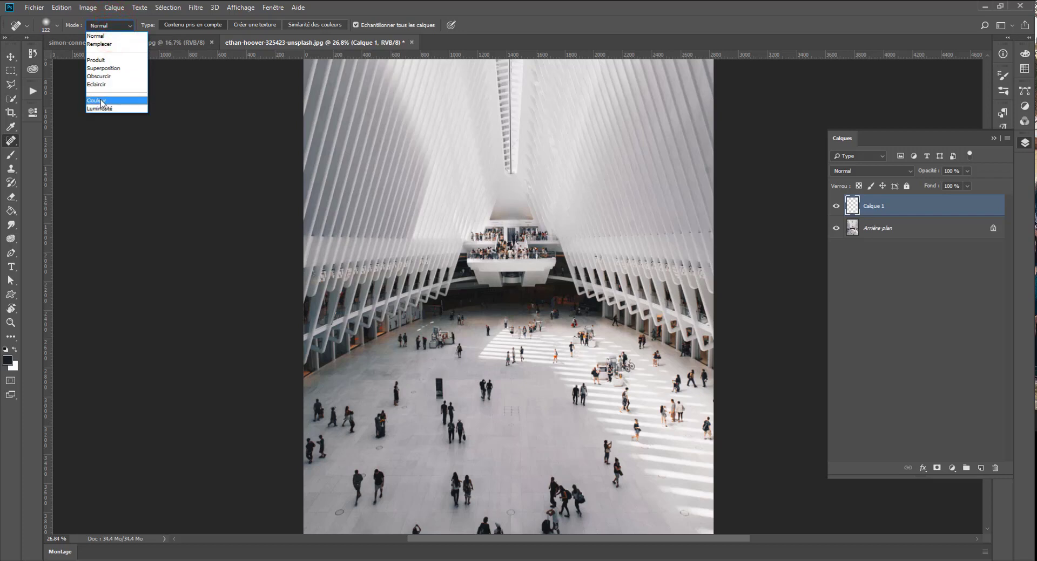
{"action": "left_click", "coordinate": [103, 68]}
{"action": "left_click", "coordinate": [490, 387]}
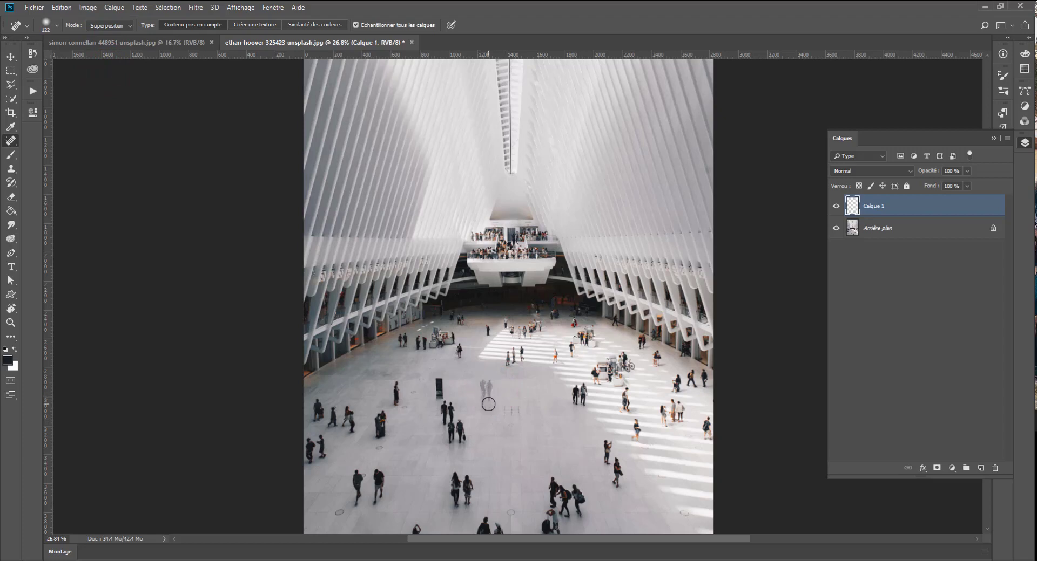
{"action": "key", "text": "ctrl+z"}
Test the Couleur healing mode on the central pair and on the person in orange at the sunlit stripes
{"action": "left_click", "coordinate": [115, 27]}
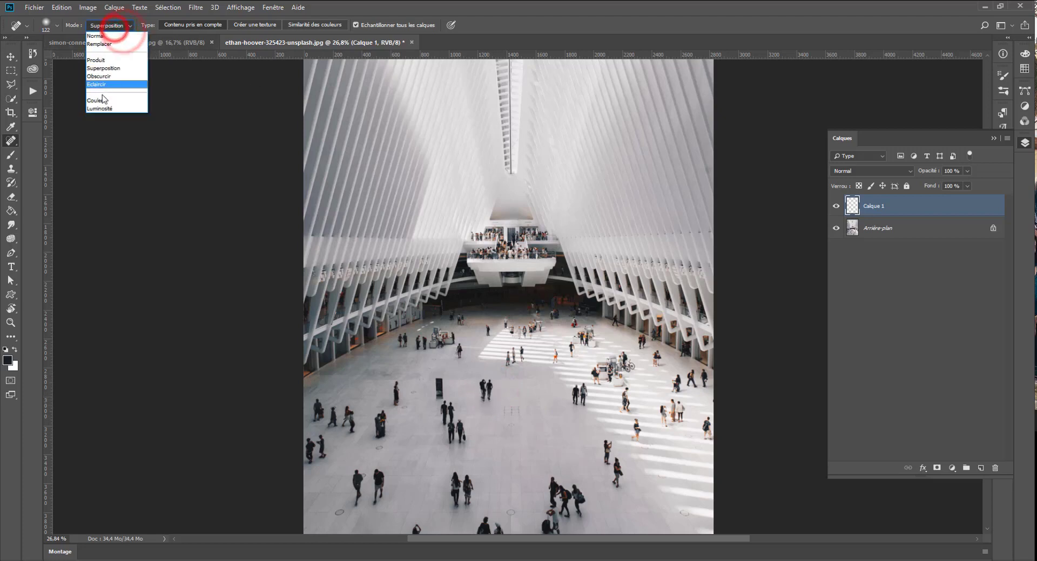
{"action": "left_click", "coordinate": [102, 100]}
{"action": "left_click", "coordinate": [487, 387]}
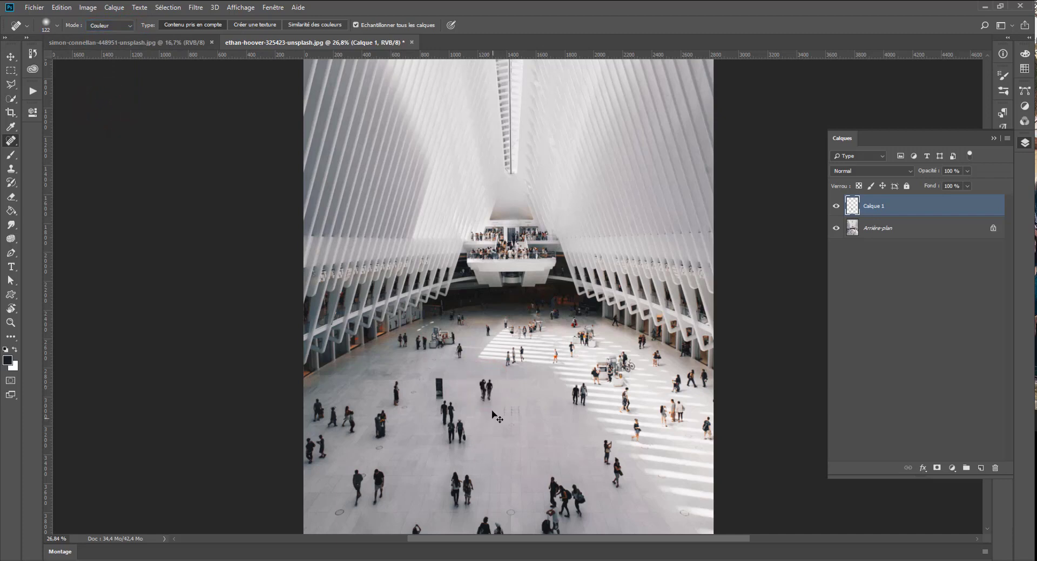
{"action": "left_click_drag", "start_coordinate": [558, 357], "coordinate": [555, 344]}
Test the Luminosité healing mode on the person in orange and the central pair, and undo the stroke
{"action": "left_click", "coordinate": [126, 23]}
{"action": "left_click", "coordinate": [113, 104]}
{"action": "left_click_drag", "start_coordinate": [553, 350], "coordinate": [551, 352]}
{"action": "mouse_move", "coordinate": [508, 381]}
{"action": "left_mouse_down"}
{"action": "mouse_move", "coordinate": [485, 390]}
{"action": "mouse_move", "coordinate": [501, 389]}
{"action": "left_mouse_up"}
{"action": "key", "text": "ctrl+z"}
Restore Normal mode with the Contenu pris en compte type and remove the central pair and the group with luggage near the lower edge
{"action": "left_click", "coordinate": [111, 26]}
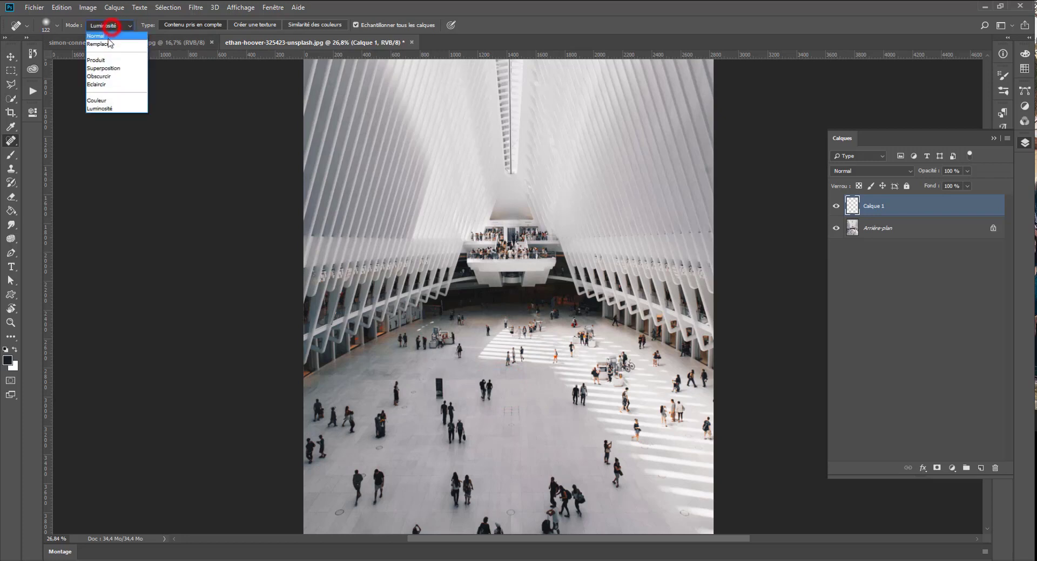
{"action": "left_click", "coordinate": [109, 37]}
{"action": "left_click", "coordinate": [243, 27]}
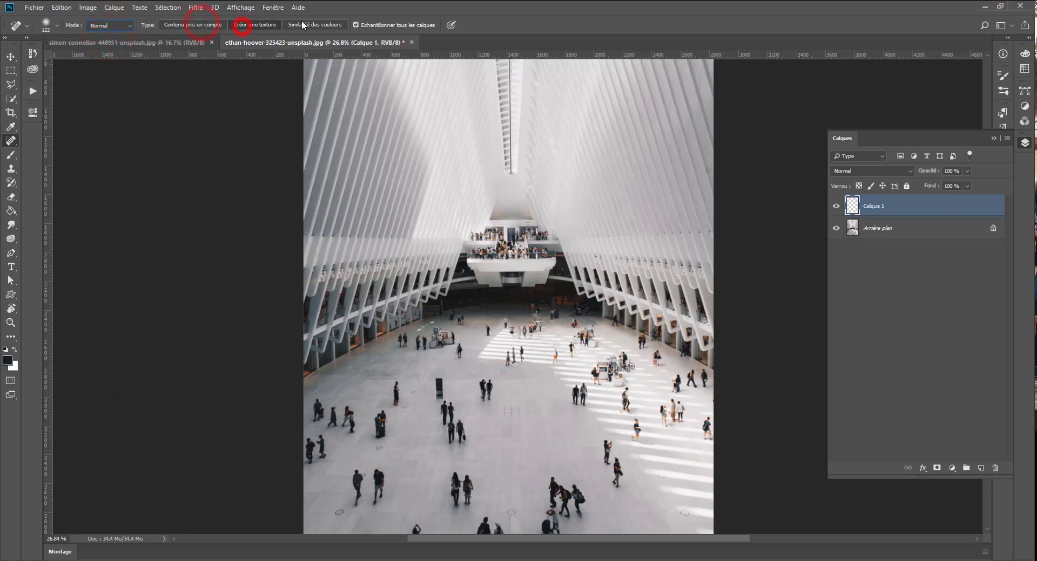
{"action": "left_click", "coordinate": [304, 26]}
{"action": "left_click", "coordinate": [196, 25]}
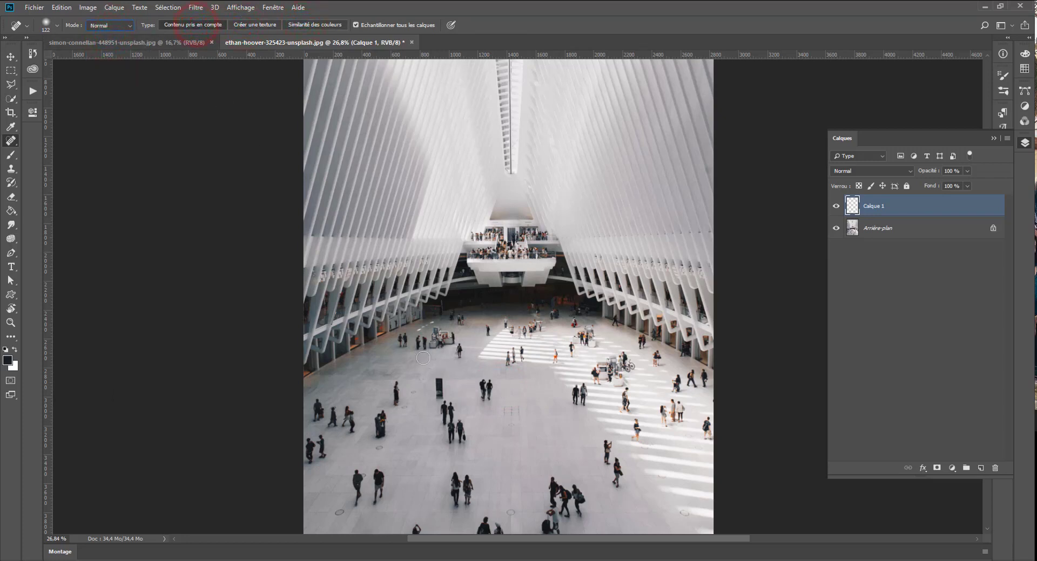
{"action": "left_click", "coordinate": [482, 385]}
{"action": "mouse_move", "coordinate": [578, 488]}
{"action": "left_mouse_down"}
{"action": "mouse_move", "coordinate": [548, 496]}
{"action": "mouse_move", "coordinate": [549, 533]}
{"action": "mouse_move", "coordinate": [568, 531]}
{"action": "mouse_move", "coordinate": [541, 519]}
{"action": "mouse_move", "coordinate": [574, 522]}
{"action": "mouse_move", "coordinate": [571, 507]}
{"action": "left_mouse_up"}
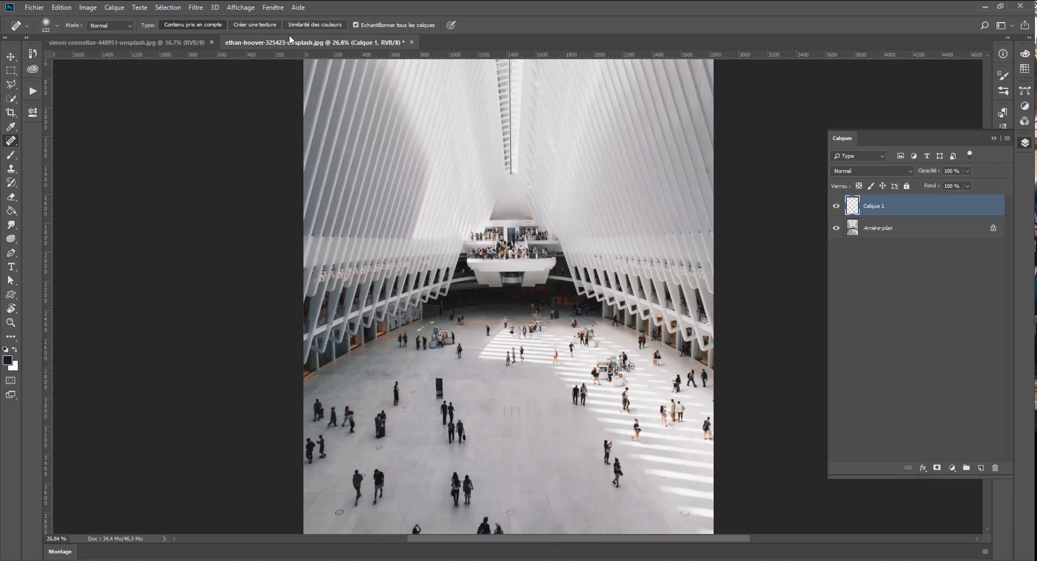
Test the Créer une texture type on the black sign and the people below it, and undo the stroke
{"action": "left_click", "coordinate": [269, 25]}
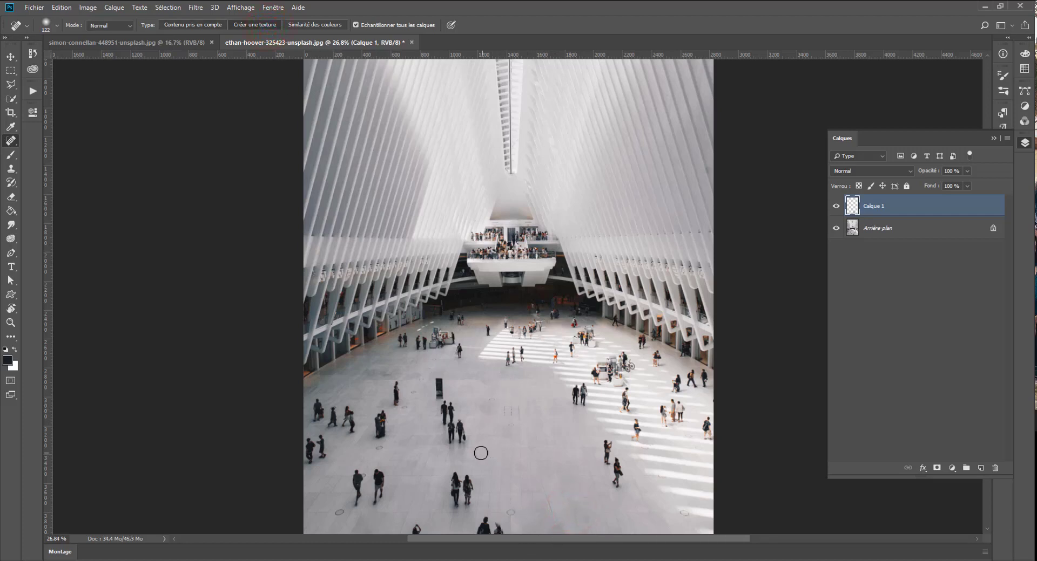
{"action": "left_click_drag", "start_coordinate": [464, 421], "coordinate": [462, 432]}
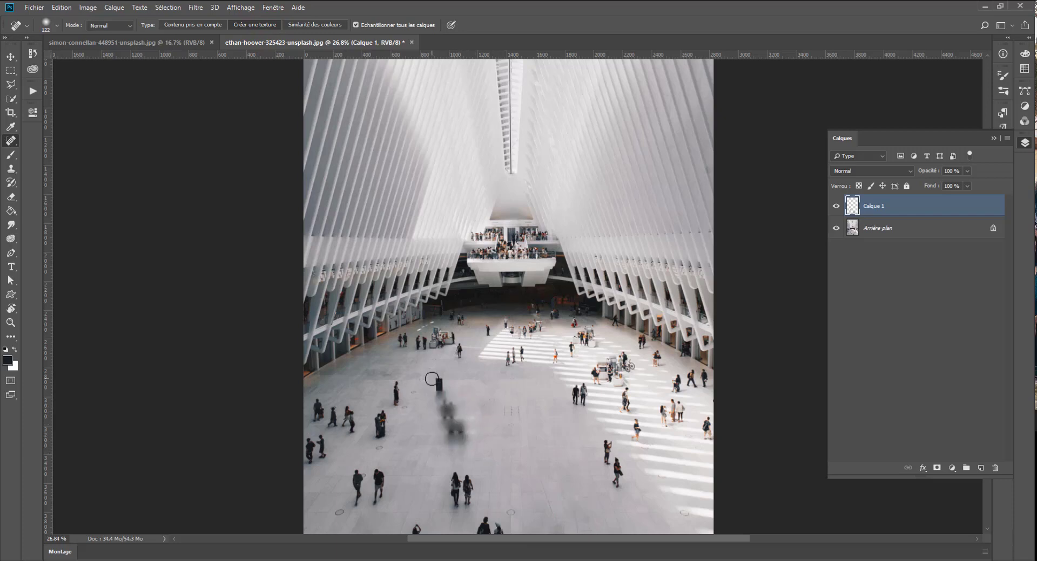
{"action": "mouse_move", "coordinate": [474, 458]}
{"action": "left_mouse_down"}
{"action": "mouse_move", "coordinate": [439, 380]}
{"action": "mouse_move", "coordinate": [467, 432]}
{"action": "left_mouse_up"}
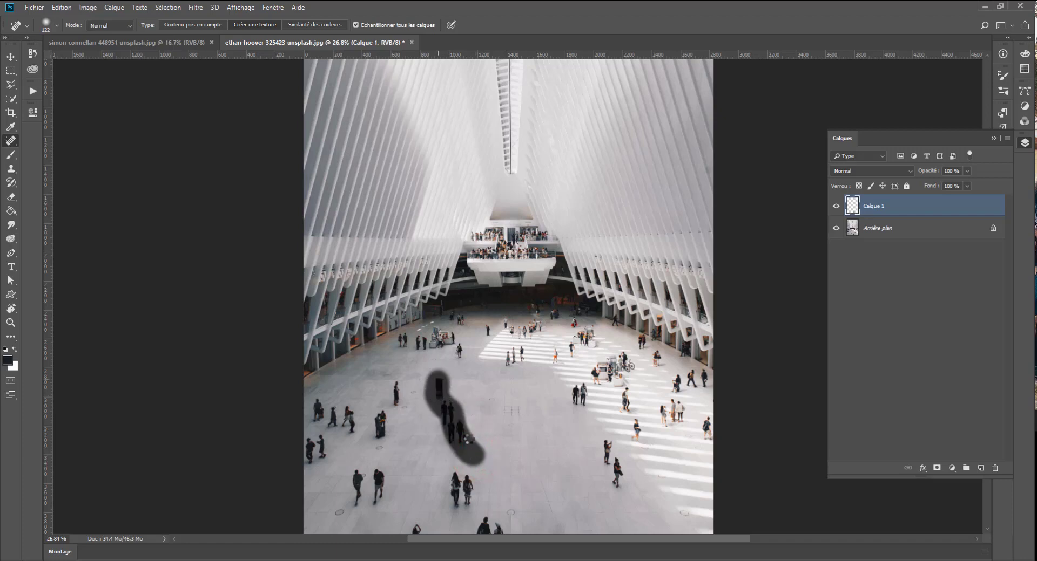
{"action": "key", "text": "ctrl+z"}
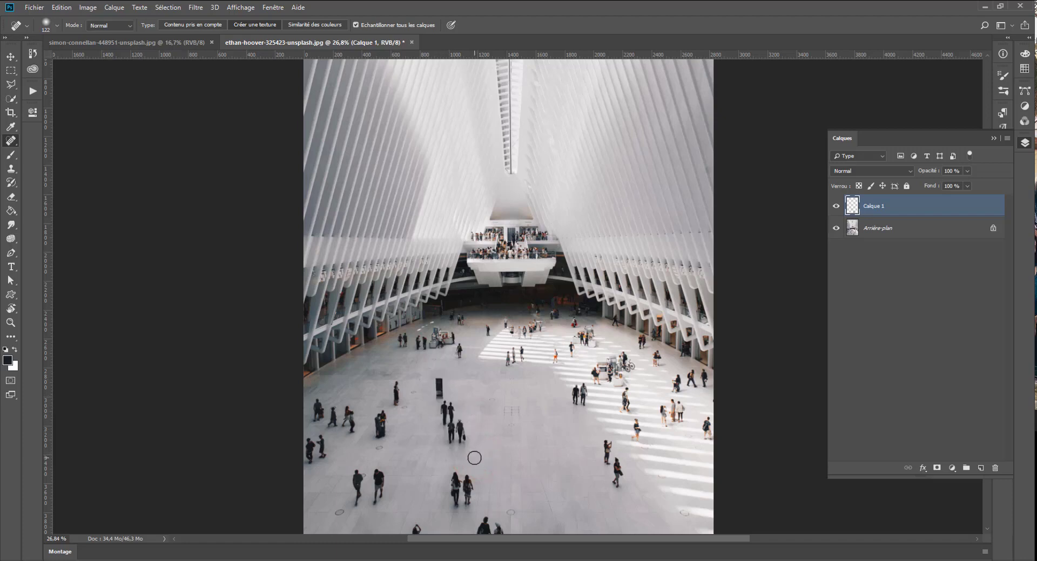
Switch the healing type to Similarité des couleurs, test it on the pair at the hall's lower edge and undo the stroke
{"action": "left_click", "coordinate": [316, 27]}
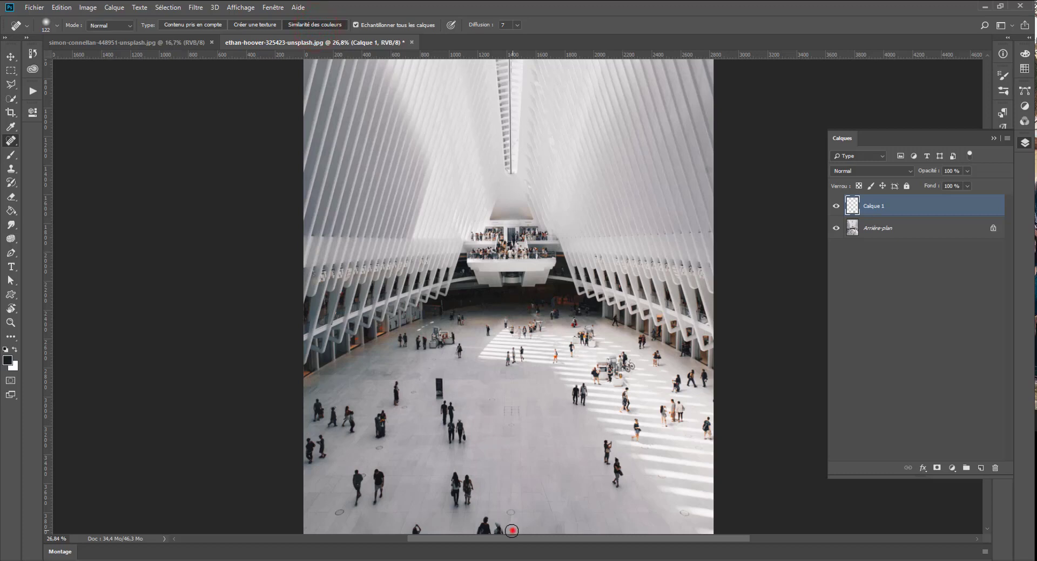
{"action": "left_click_drag", "start_coordinate": [511, 531], "coordinate": [483, 527]}
{"action": "key", "text": "ctrl+z"}
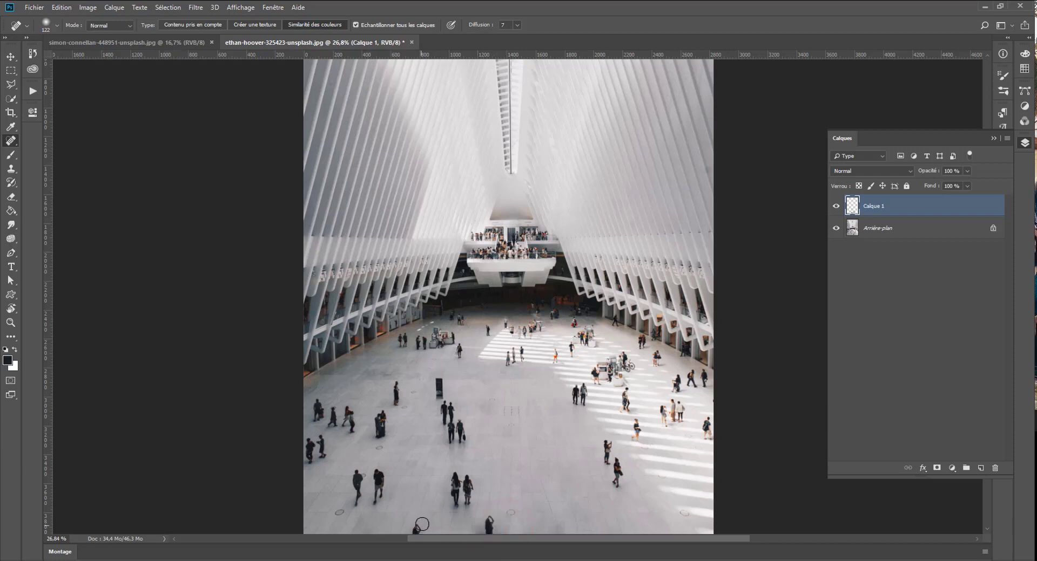
{"action": "left_click_drag", "start_coordinate": [431, 517], "coordinate": [412, 435]}
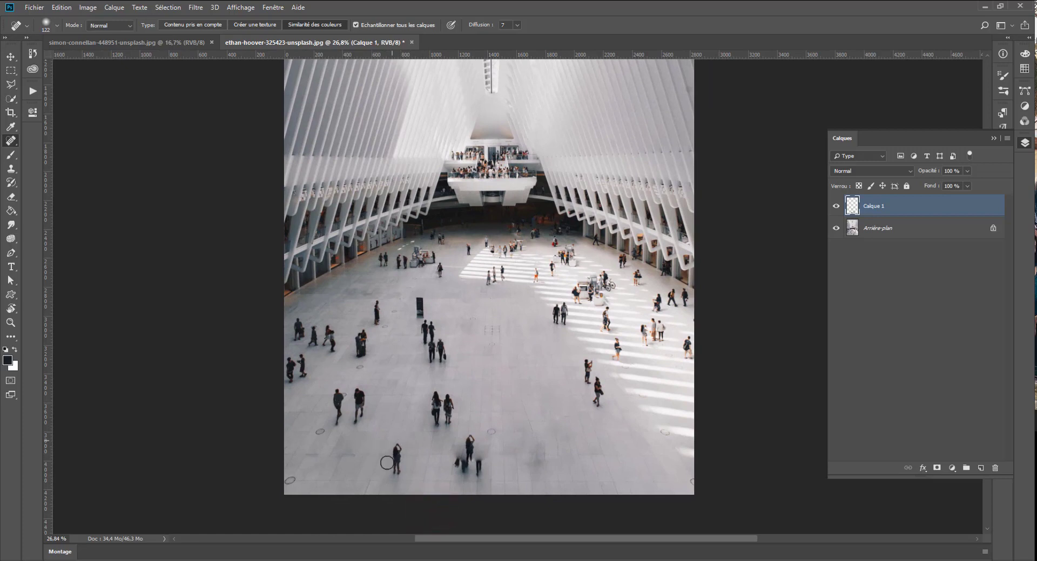
{"action": "key", "text": "ctrl+z"}
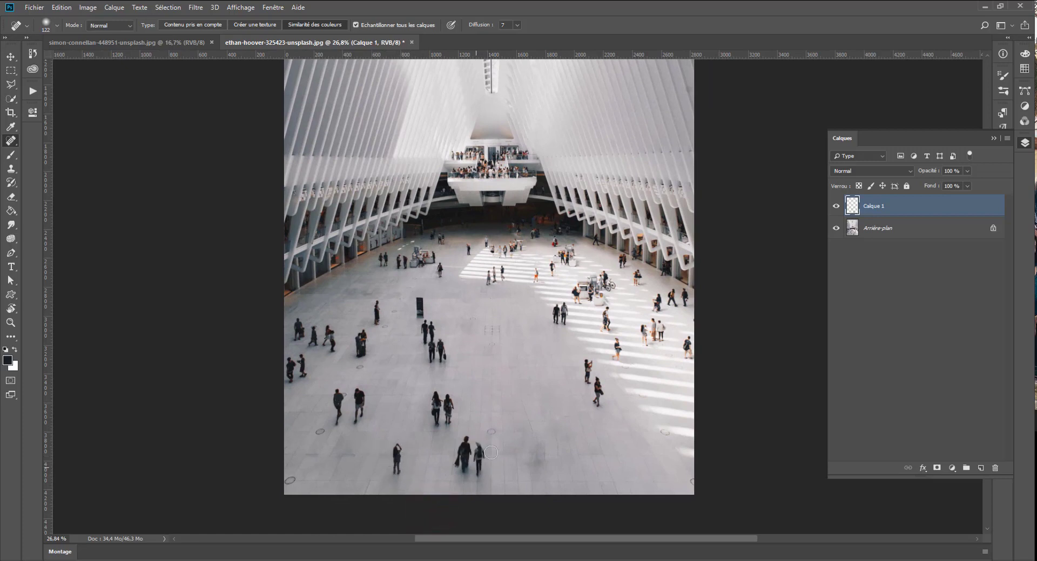
Remove the lone person near the lower edge, try removing the pair beside them and undo that second stroke
{"action": "left_click_drag", "start_coordinate": [396, 445], "coordinate": [395, 467]}
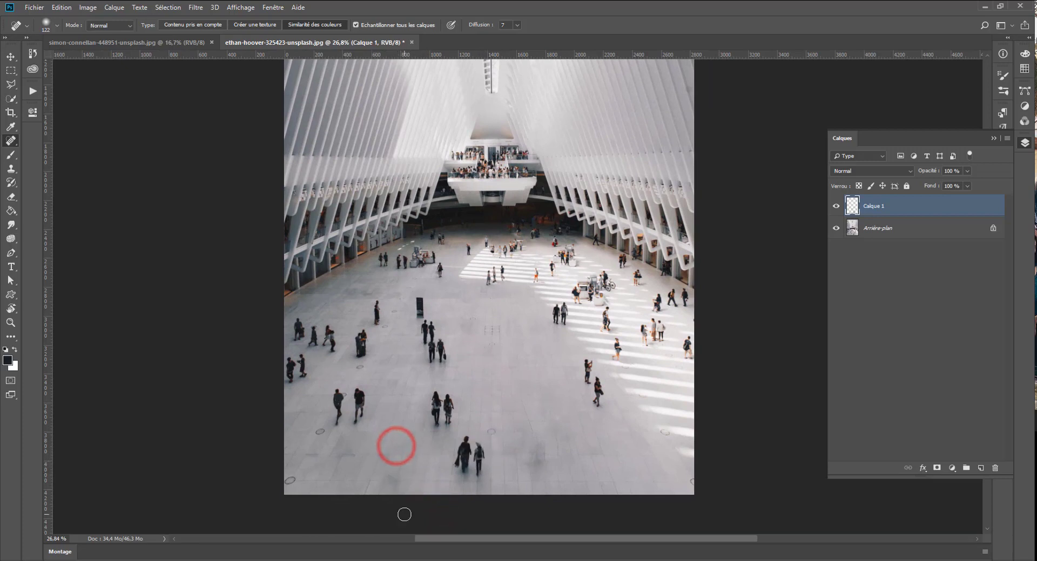
{"action": "mouse_move", "coordinate": [463, 445]}
{"action": "left_mouse_down"}
{"action": "mouse_move", "coordinate": [457, 472]}
{"action": "mouse_move", "coordinate": [476, 471]}
{"action": "mouse_move", "coordinate": [466, 444]}
{"action": "mouse_move", "coordinate": [476, 454]}
{"action": "mouse_move", "coordinate": [462, 474]}
{"action": "mouse_move", "coordinate": [480, 459]}
{"action": "mouse_move", "coordinate": [470, 435]}
{"action": "mouse_move", "coordinate": [460, 451]}
{"action": "mouse_move", "coordinate": [478, 458]}
{"action": "mouse_move", "coordinate": [465, 441]}
{"action": "mouse_move", "coordinate": [456, 460]}
{"action": "mouse_move", "coordinate": [486, 467]}
{"action": "left_mouse_up"}
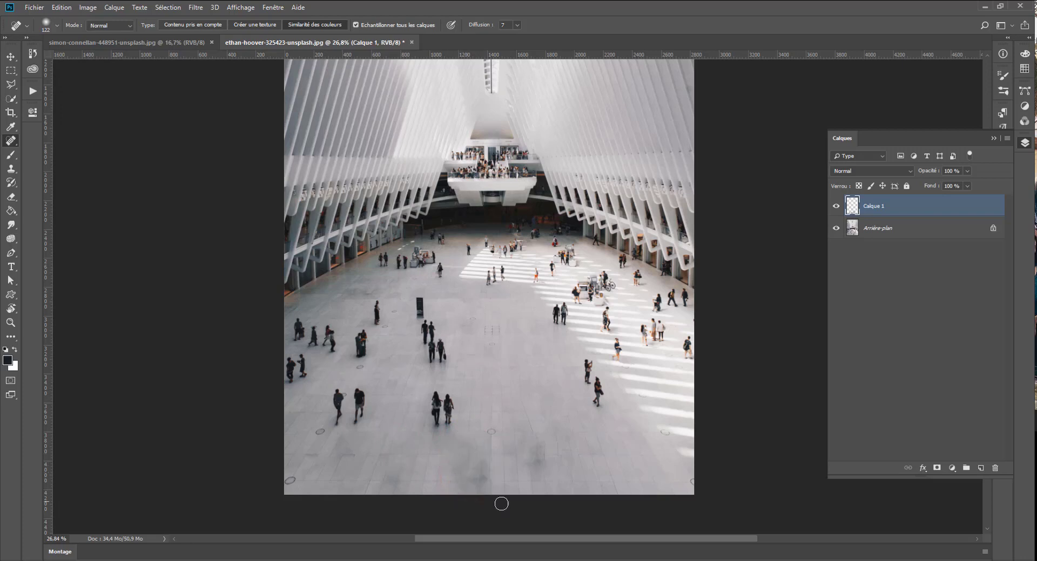
{"action": "key", "text": "ctrl+z"}
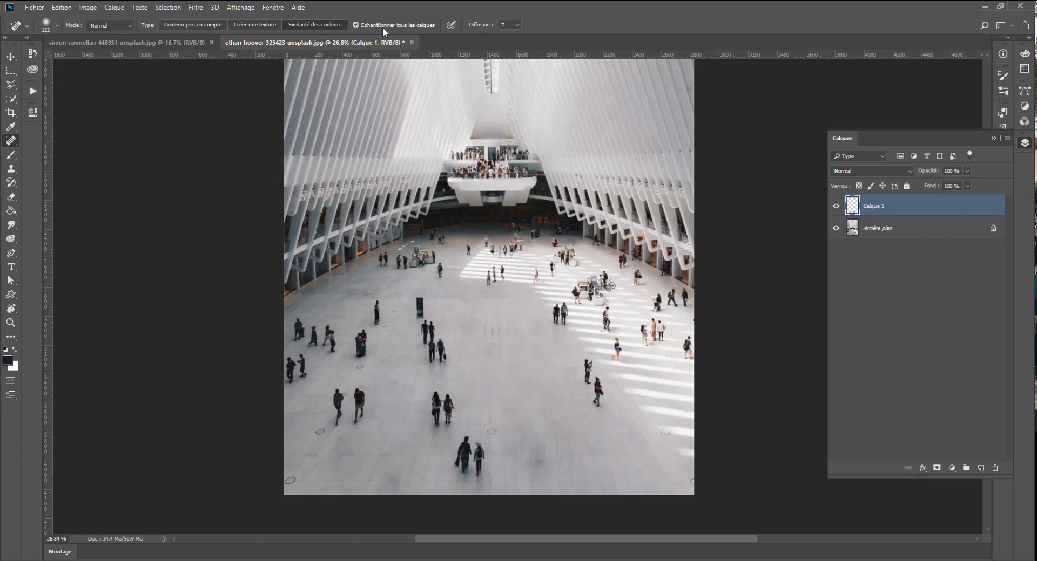
Add a layer, test healing the two people beside the sunlit stripes with all-layer sampling off and on, and undo the stroke
{"action": "left_click", "coordinate": [981, 469]}
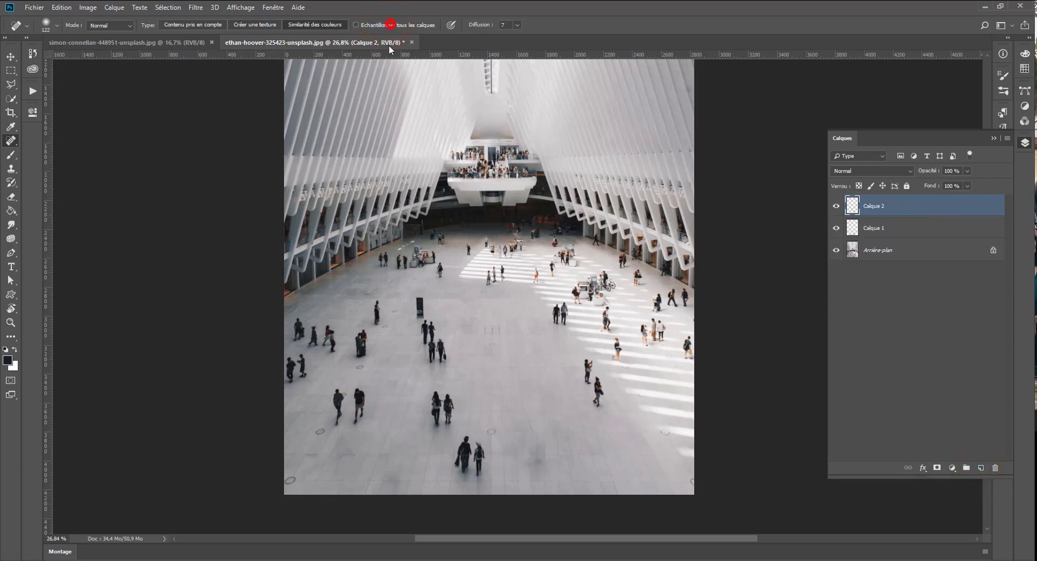
{"action": "mouse_move", "coordinate": [582, 359]}
{"action": "left_mouse_down"}
{"action": "mouse_move", "coordinate": [614, 415]}
{"action": "mouse_move", "coordinate": [572, 351]}
{"action": "mouse_move", "coordinate": [557, 431]}
{"action": "mouse_move", "coordinate": [593, 352]}
{"action": "mouse_move", "coordinate": [616, 357]}
{"action": "mouse_move", "coordinate": [638, 324]}
{"action": "left_mouse_up"}
{"action": "left_click", "coordinate": [843, 207]}
{"action": "left_click_drag", "start_coordinate": [606, 412], "coordinate": [606, 414]}
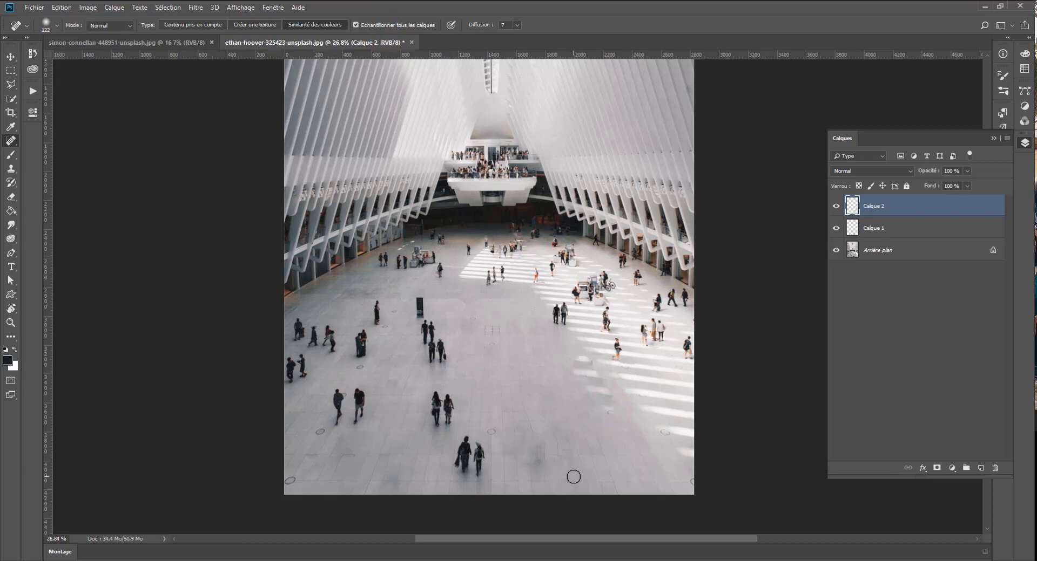
{"action": "key", "text": "ctrl+z"}
{"action": "left_click_drag", "start_coordinate": [604, 381], "coordinate": [600, 402]}
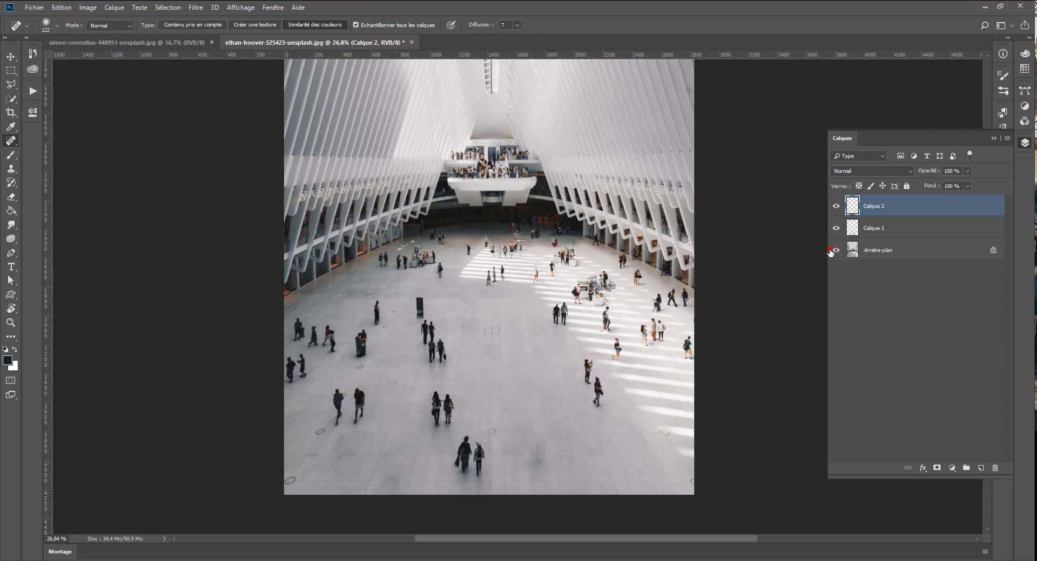
Toggle the visibility of Arrière-plan, Calque 1 and Calque 2 to compare the retouching with the original photo
{"action": "left_click", "coordinate": [836, 250]}
{"action": "left_click", "coordinate": [835, 250]}
{"action": "left_click", "coordinate": [836, 250]}
{"action": "left_click", "coordinate": [837, 227]}
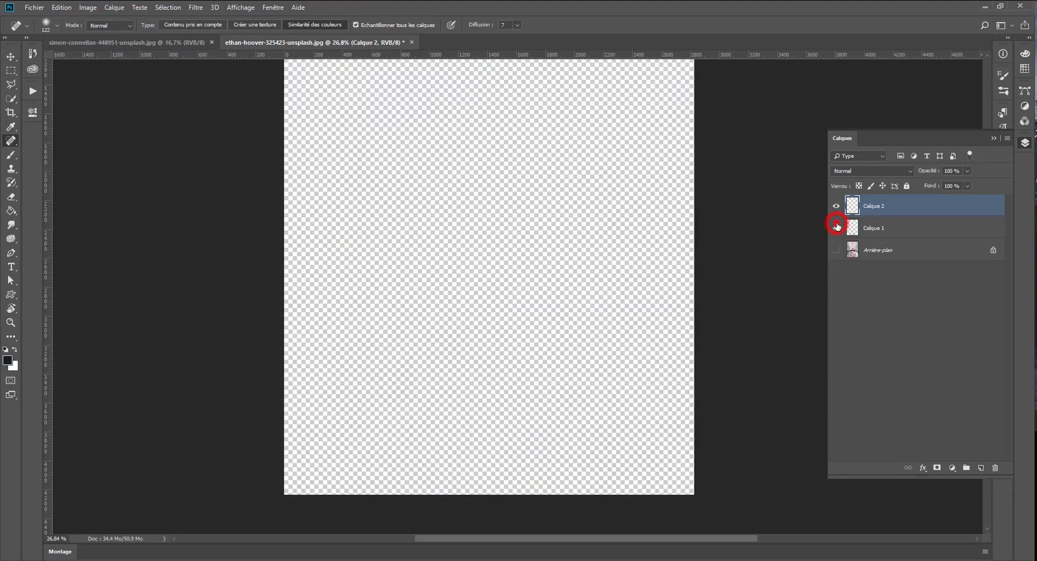
{"action": "left_click", "coordinate": [837, 226]}
{"action": "left_click", "coordinate": [836, 227]}
{"action": "left_click", "coordinate": [837, 227]}
{"action": "left_click", "coordinate": [837, 226]}
{"action": "left_click", "coordinate": [837, 227]}
{"action": "left_click", "coordinate": [837, 227]}
{"action": "left_click", "coordinate": [837, 227]}
{"action": "left_click", "coordinate": [836, 227]}
{"action": "left_click", "coordinate": [837, 226]}
{"action": "left_click", "coordinate": [837, 227]}
{"action": "left_click", "coordinate": [836, 250]}
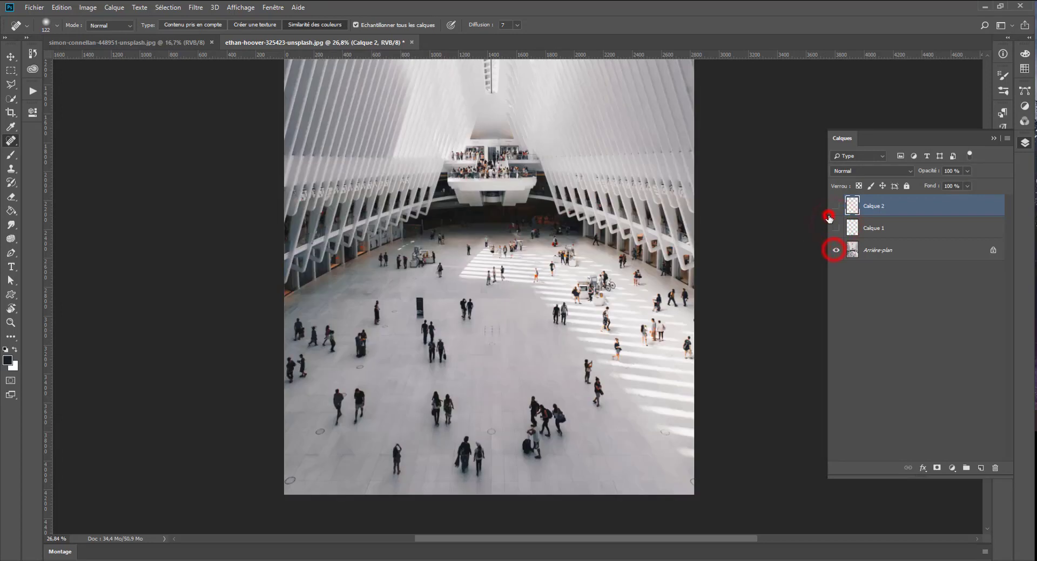
{"action": "left_click", "coordinate": [836, 206]}
{"action": "left_click", "coordinate": [837, 227]}
{"action": "left_click", "coordinate": [837, 227]}
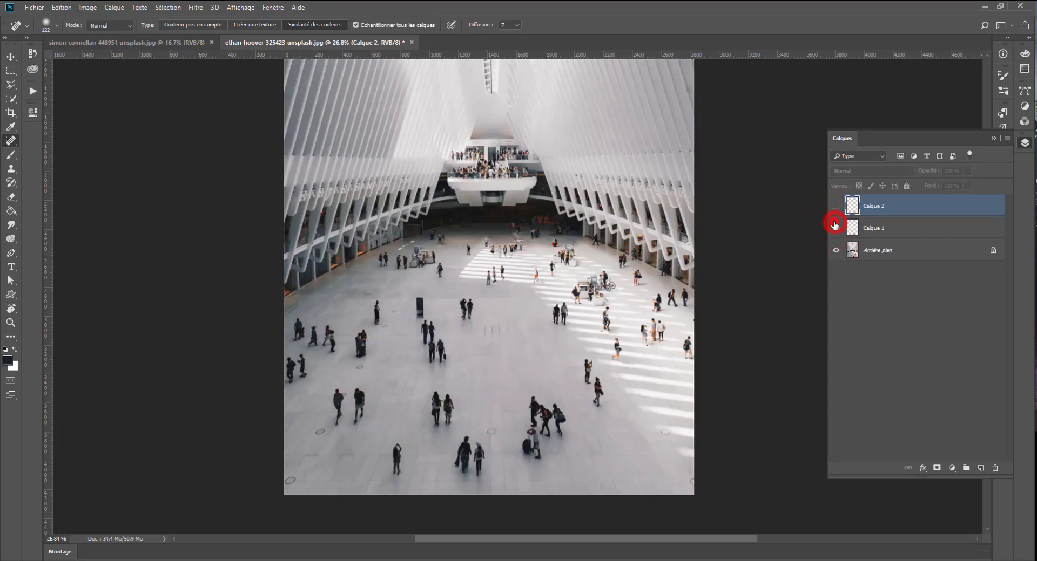
{"action": "left_click", "coordinate": [837, 227]}
Delete the Calque 2 layer
{"action": "right_click", "coordinate": [528, 460]}
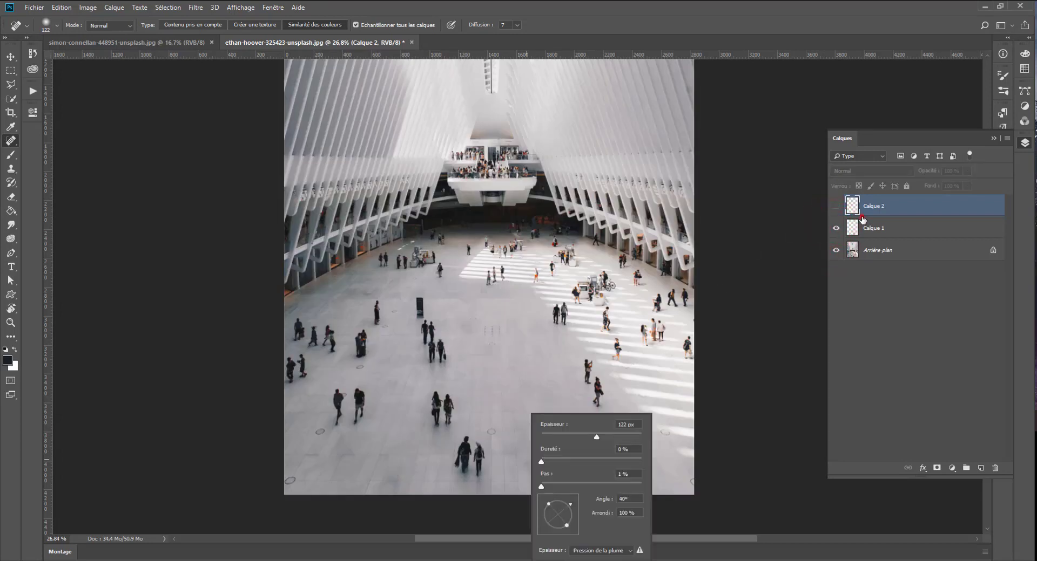
{"action": "mouse_move", "coordinate": [862, 219]}
{"action": "left_mouse_down"}
{"action": "mouse_move", "coordinate": [869, 208]}
{"action": "mouse_move", "coordinate": [918, 383]}
{"action": "mouse_move", "coordinate": [995, 468]}
{"action": "left_mouse_up"}
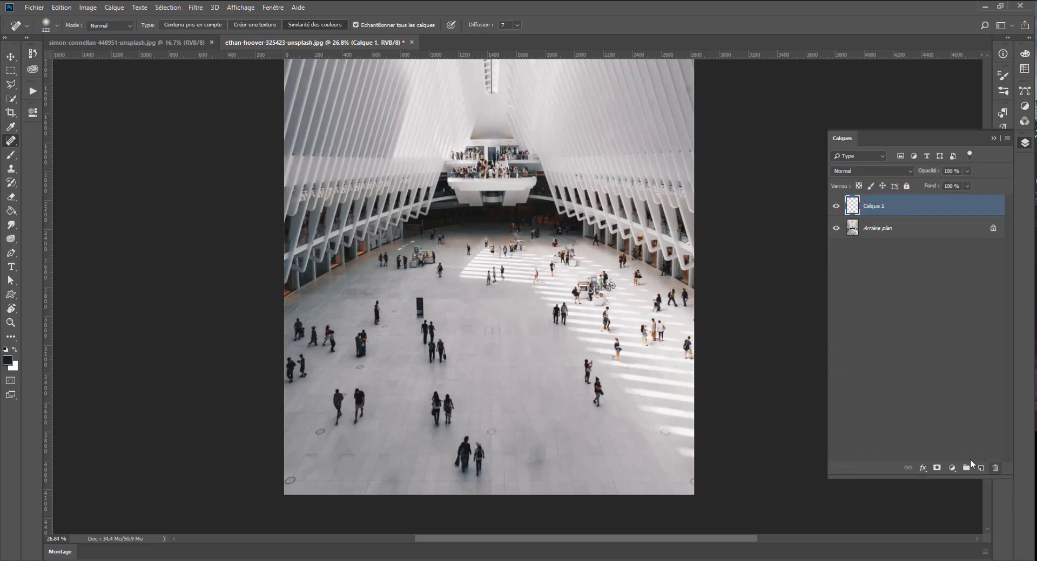
Show the Diffusion setting, test a stroke over the two people beside the sunlit stripes and undo it
{"action": "left_click", "coordinate": [515, 27]}
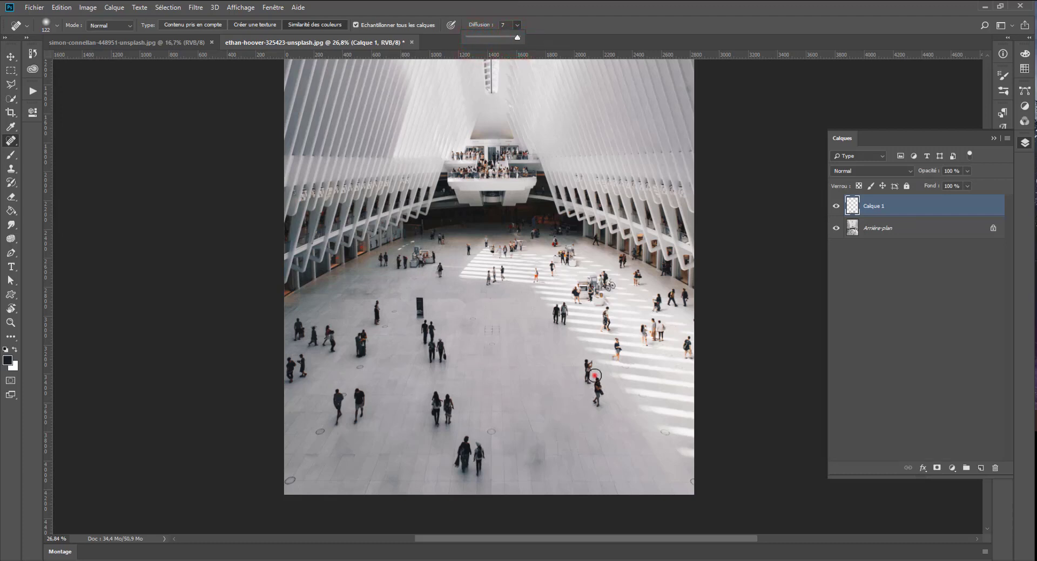
{"action": "mouse_move", "coordinate": [593, 375]}
{"action": "left_mouse_down"}
{"action": "mouse_move", "coordinate": [601, 409]}
{"action": "mouse_move", "coordinate": [576, 360]}
{"action": "left_mouse_up"}
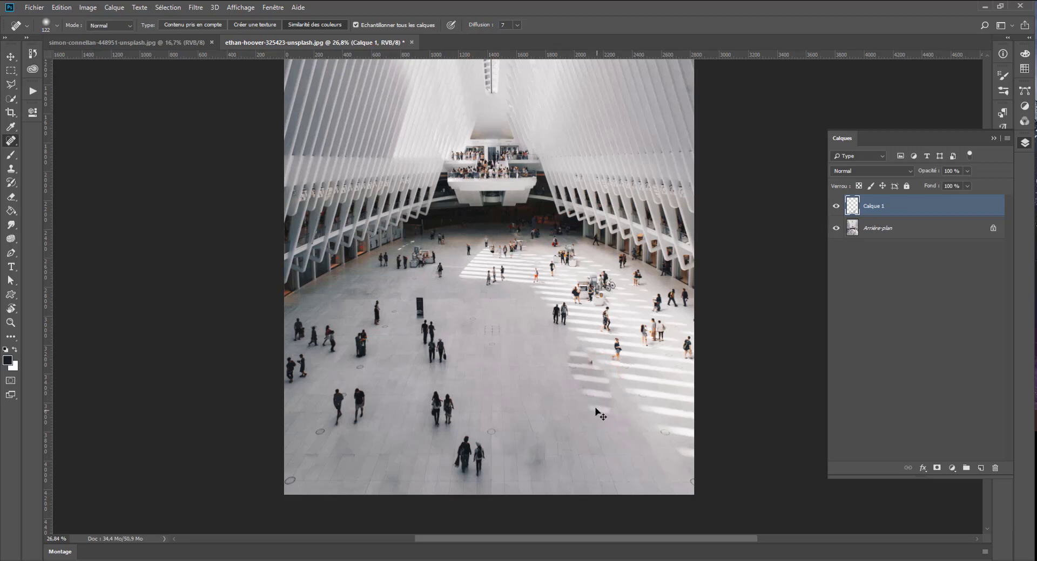
{"action": "key", "text": "ctrl+z"}
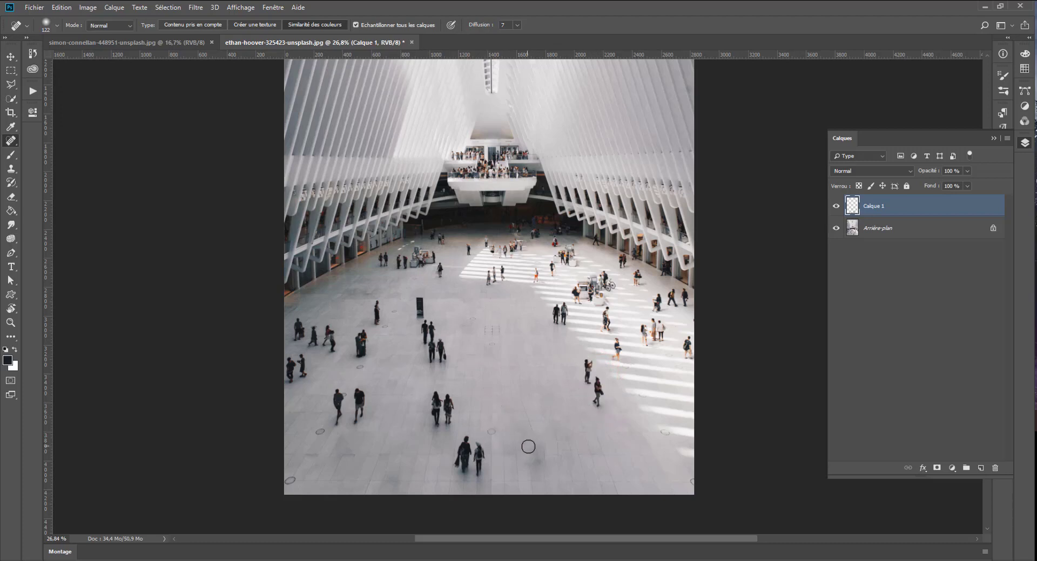
Clean the smudge near the lower edge and remove the adjacent pair using Contenu pris en compte and a 345 px brush
{"action": "left_click_drag", "start_coordinate": [528, 447], "coordinate": [545, 480]}
{"action": "left_click", "coordinate": [199, 25]}
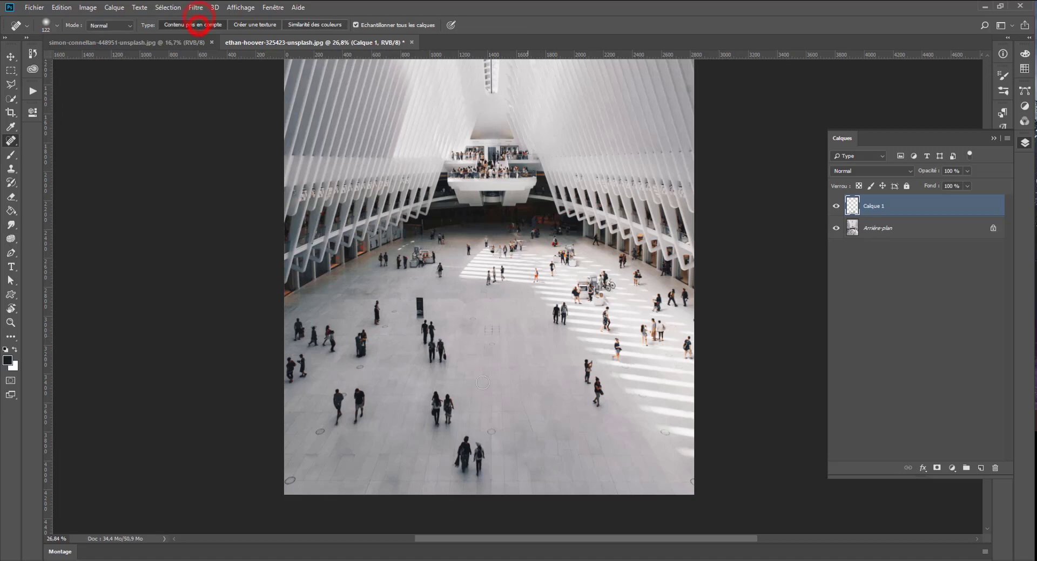
{"action": "right_click", "coordinate": [510, 476]}
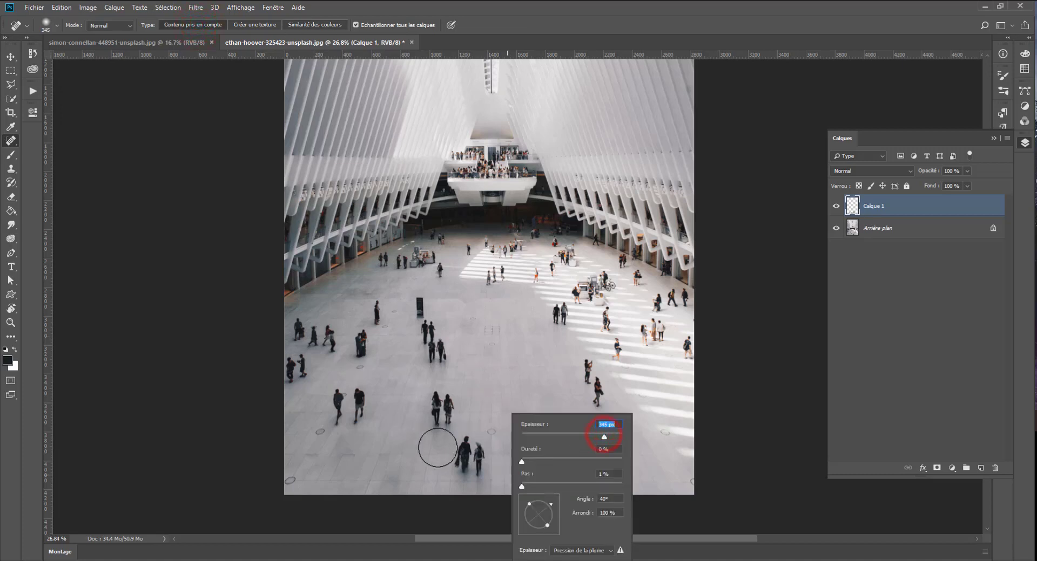
{"action": "left_click_drag", "start_coordinate": [460, 457], "coordinate": [471, 457]}
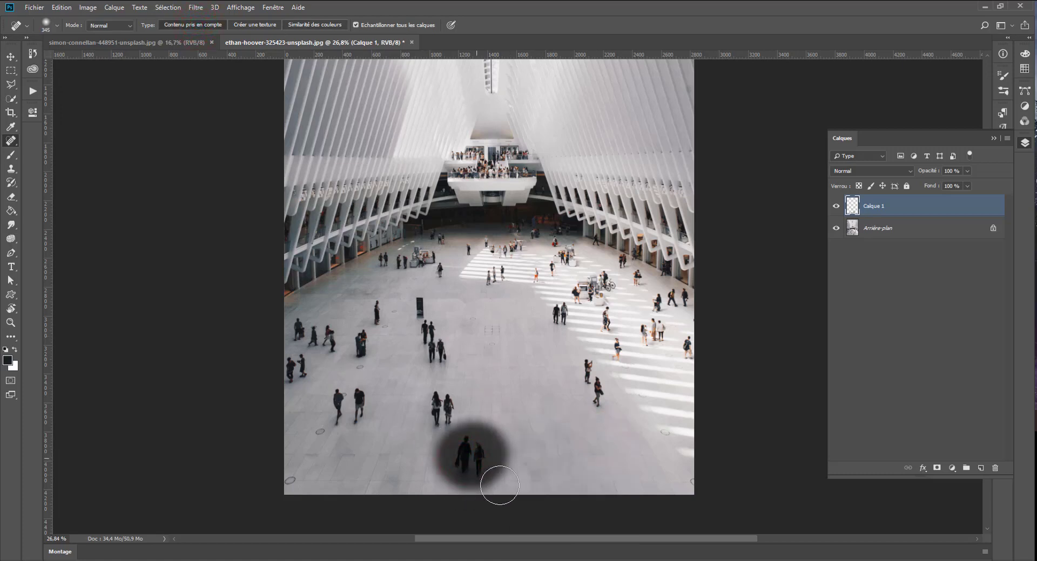
Try removing the two people walking together at the lower centre of the floor with the large brush, and undo the stroke
{"action": "left_click_drag", "start_coordinate": [450, 411], "coordinate": [437, 406]}
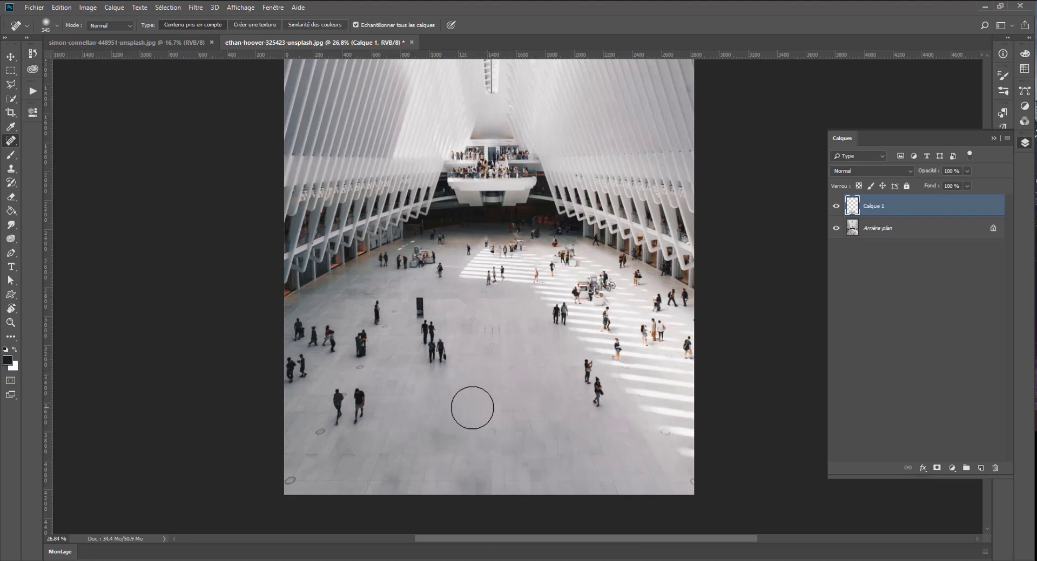
{"action": "scroll", "coordinate": [471, 407], "scroll_direction": "up", "scroll_amount": 5}
{"action": "scroll", "coordinate": [515, 492], "scroll_direction": "up", "scroll_amount": 2}
{"action": "scroll", "coordinate": [528, 489], "scroll_direction": "down", "scroll_amount": 5}
{"action": "key", "text": "ctrl+z"}
{"action": "key", "text": "ctrl+z"}
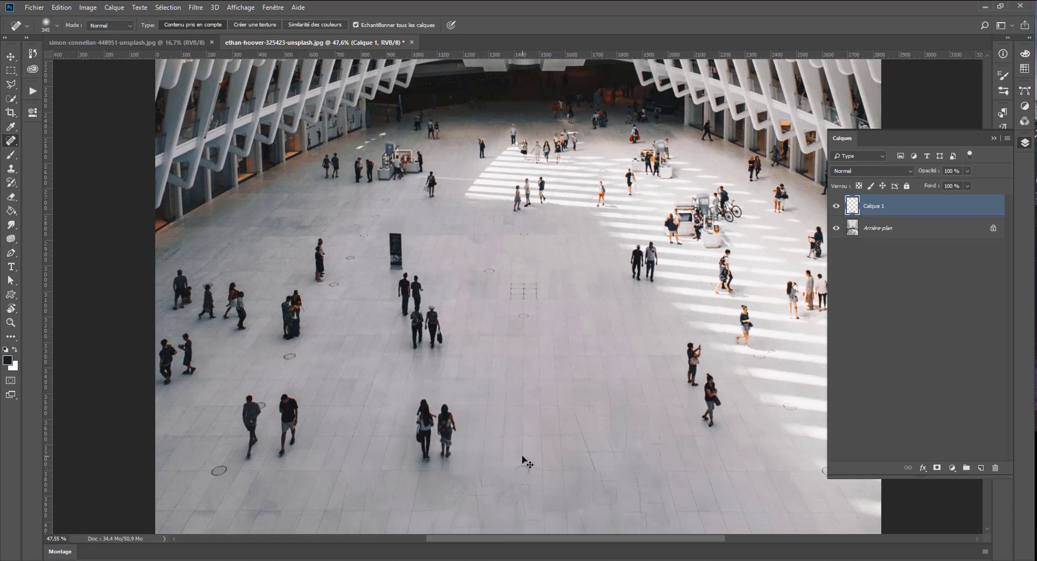
Undo the removals of the people along the lower floor and delete the Calque 1 layer
{"action": "key", "text": "ctrl+alt+z"}
{"action": "key", "text": "ctrl+alt+z"}
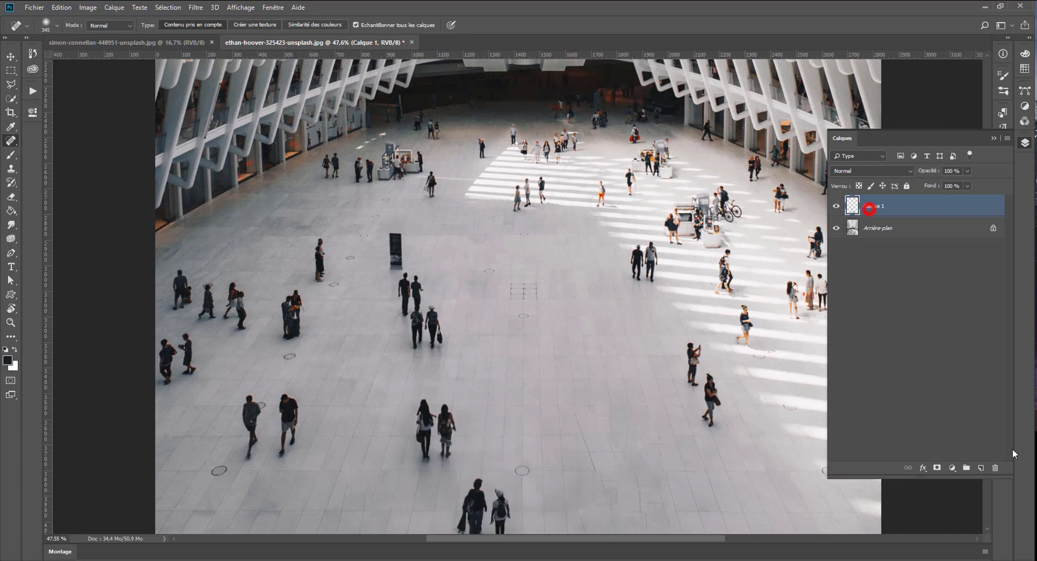
{"action": "left_click", "coordinate": [994, 468]}
{"action": "left_click", "coordinate": [469, 210]}
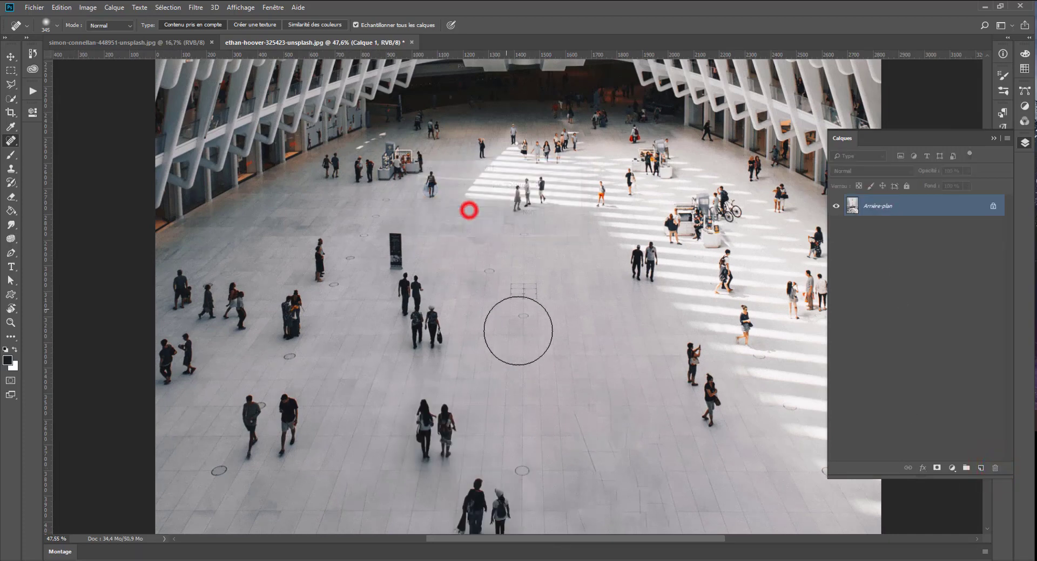
Select the Spot Healing Brush (Outil Correcteur localisé) and reduce its brush size to 101 px
{"action": "left_click_drag", "start_coordinate": [565, 465], "coordinate": [521, 296]}
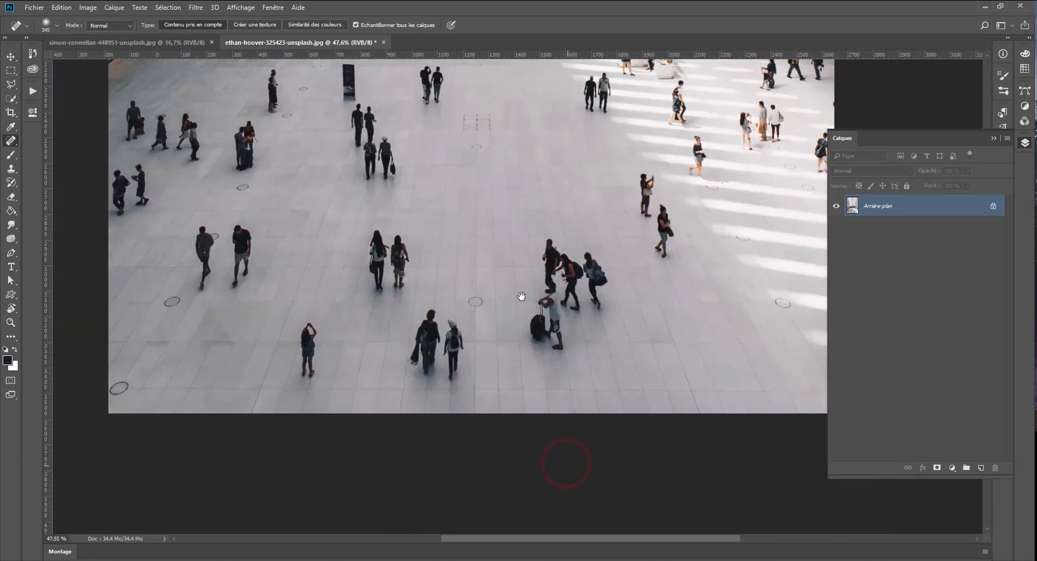
{"action": "left_click_drag", "start_coordinate": [341, 277], "coordinate": [332, 352]}
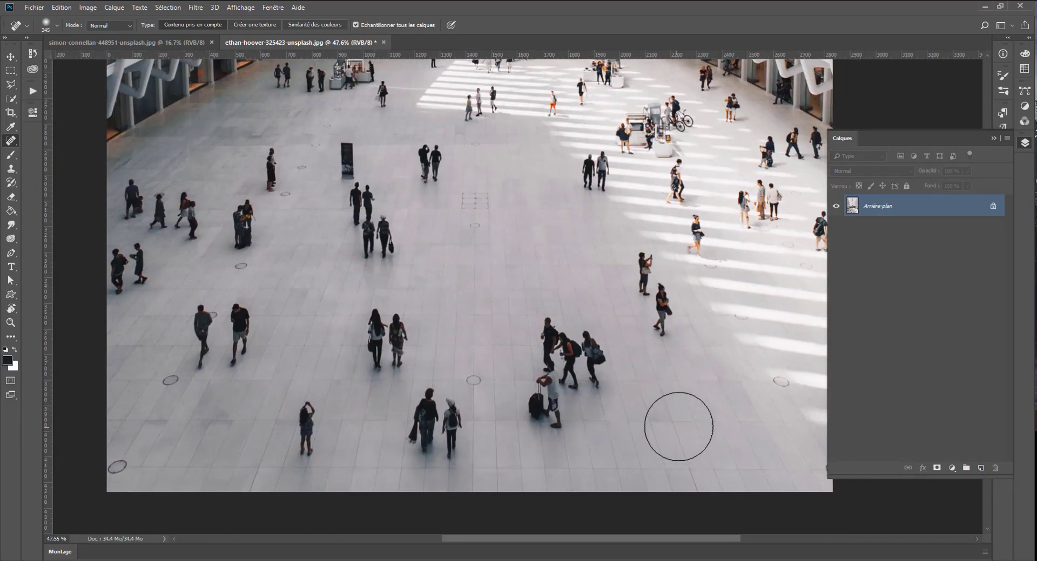
{"action": "left_click", "coordinate": [11, 139]}
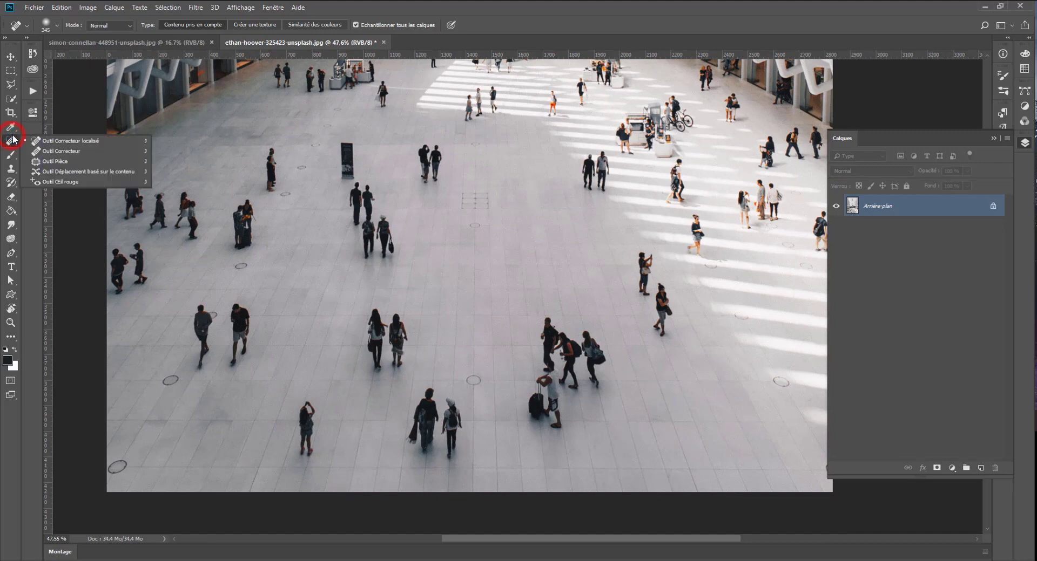
{"action": "left_click", "coordinate": [60, 140]}
{"action": "right_click", "coordinate": [328, 432]}
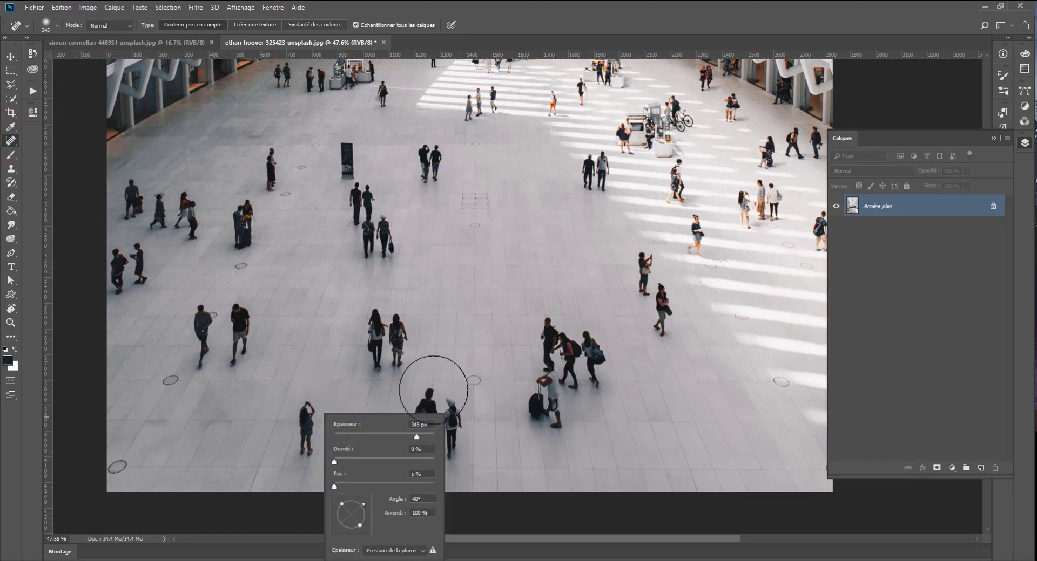
Try removing the lone person at the lower left of the floor with the Spot Healing Brush, and undo the stroke
{"action": "left_click", "coordinate": [306, 411]}
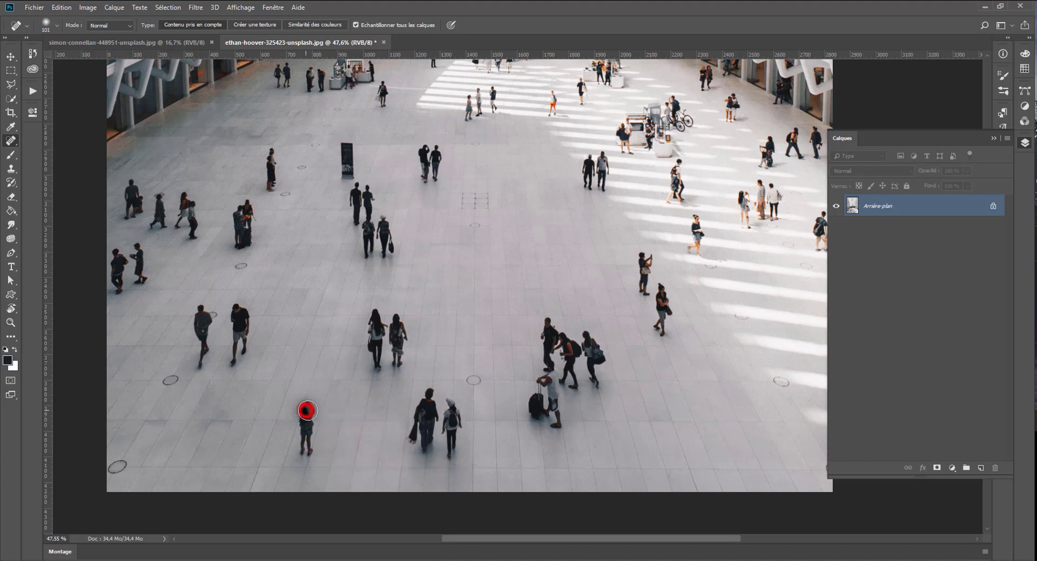
{"action": "mouse_move", "coordinate": [312, 407]}
{"action": "left_mouse_down"}
{"action": "mouse_move", "coordinate": [301, 427]}
{"action": "mouse_move", "coordinate": [311, 465]}
{"action": "left_mouse_up"}
{"action": "key", "text": "ctrl+z"}
Remove the single standing person, the black sign and the pair just beyond it from the middle of the floor
{"action": "mouse_move", "coordinate": [512, 336]}
{"action": "left_mouse_down"}
{"action": "mouse_move", "coordinate": [488, 435]}
{"action": "mouse_move", "coordinate": [415, 470]}
{"action": "mouse_move", "coordinate": [416, 457]}
{"action": "left_mouse_up"}
{"action": "key", "text": "ctrl+0"}
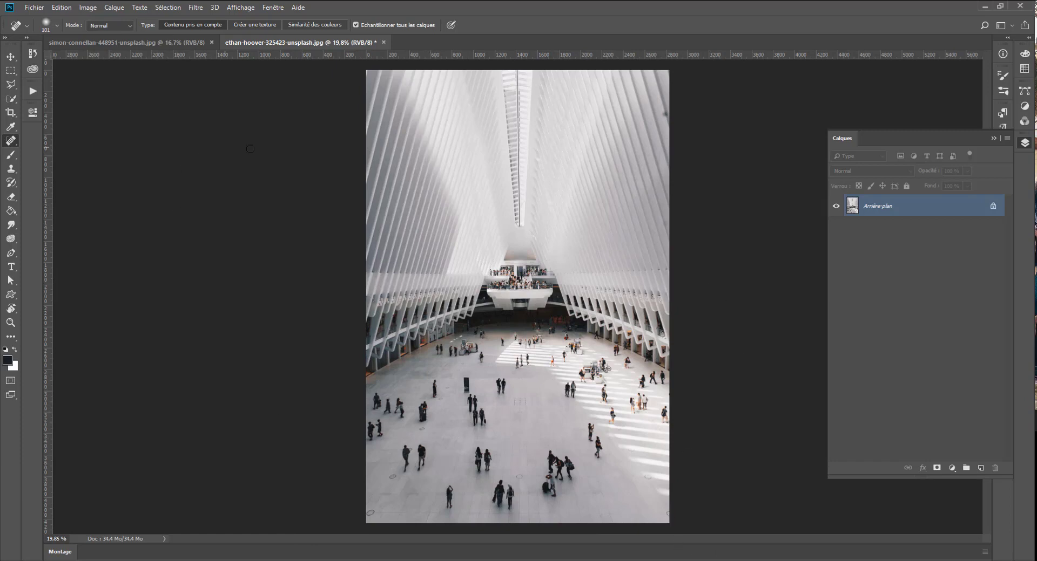
{"action": "scroll", "coordinate": [361, 390], "scroll_direction": "up", "scroll_amount": 2}
{"action": "left_click", "coordinate": [463, 389]}
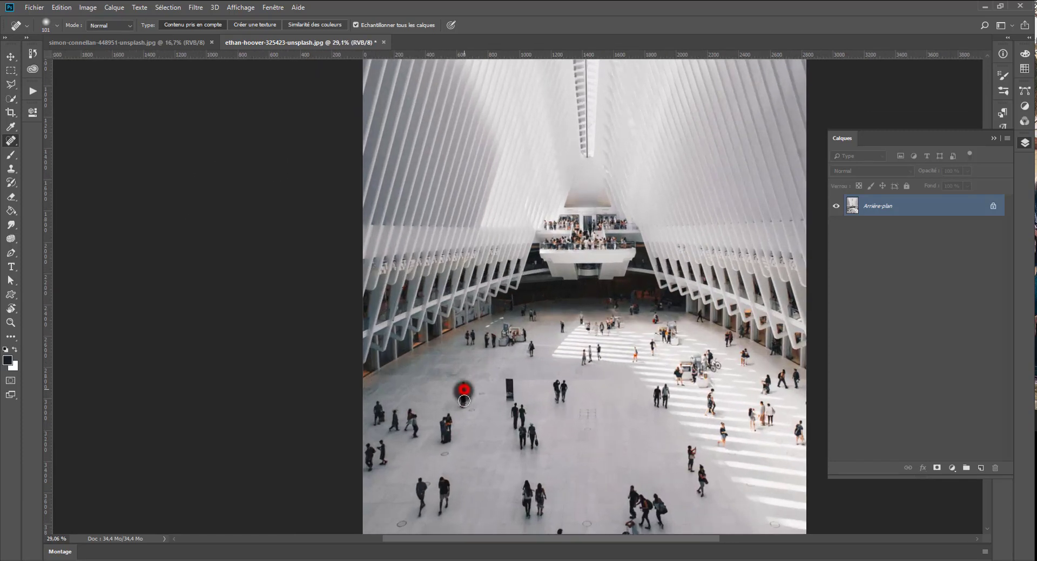
{"action": "left_click_drag", "start_coordinate": [500, 385], "coordinate": [511, 388]}
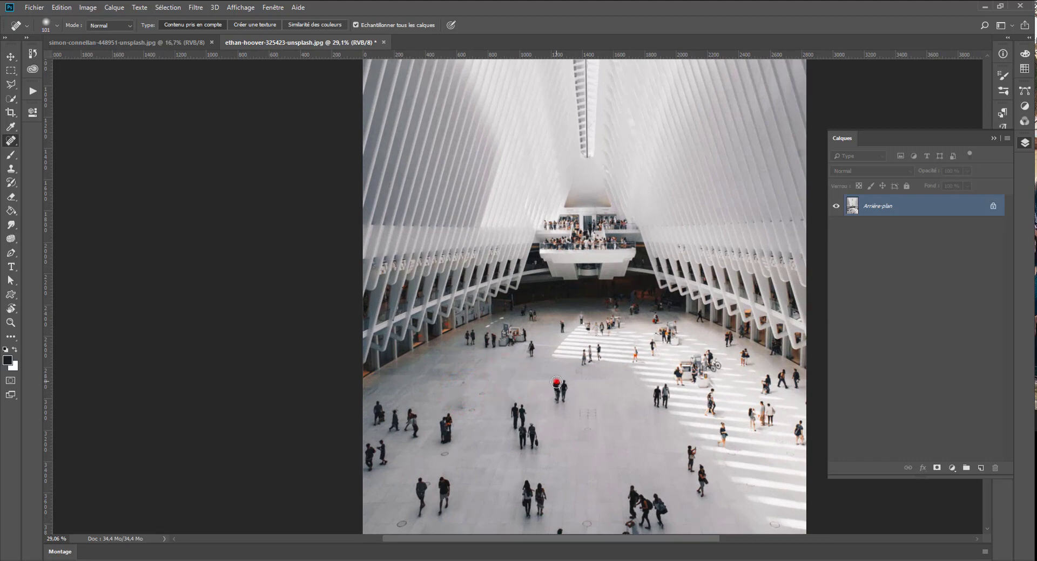
Remove the people standing close together with the dark luggage on the left of the floor and clean up the remaining smudges
{"action": "left_click_drag", "start_coordinate": [597, 477], "coordinate": [523, 356]}
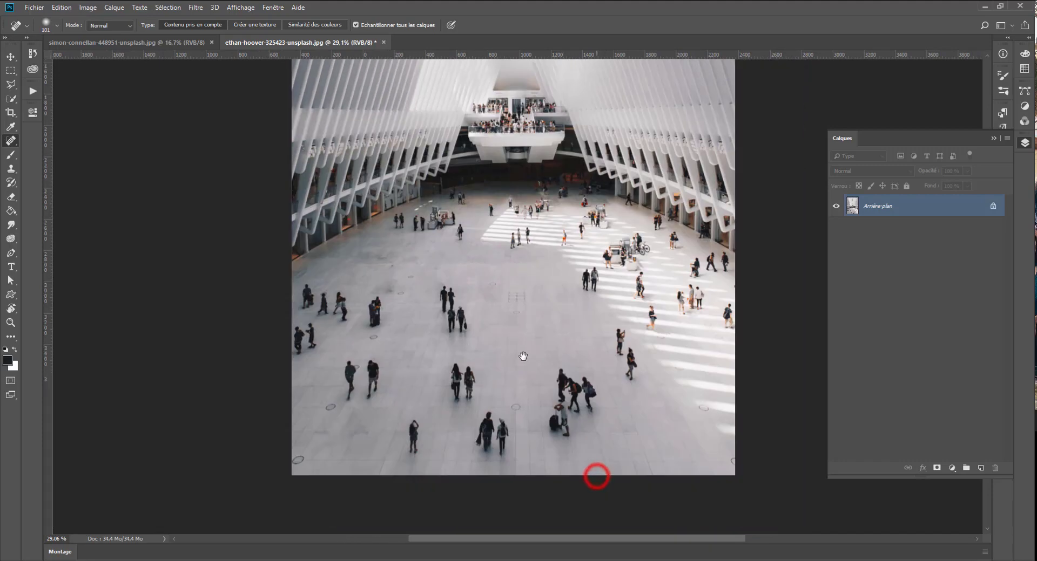
{"action": "left_click", "coordinate": [386, 287]}
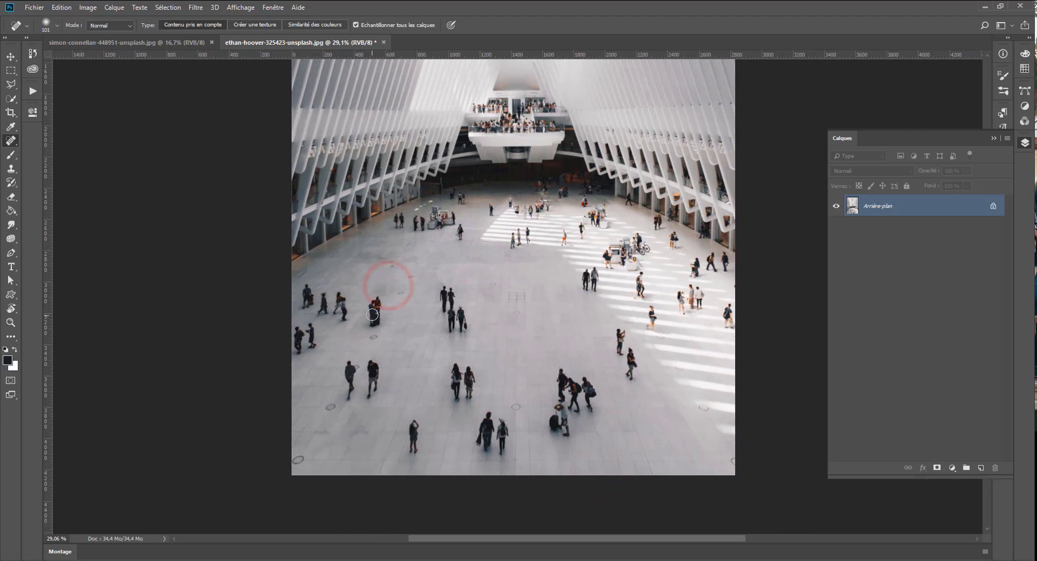
{"action": "mouse_move", "coordinate": [377, 303]}
{"action": "left_mouse_down"}
{"action": "mouse_move", "coordinate": [374, 323]}
{"action": "mouse_move", "coordinate": [375, 300]}
{"action": "left_mouse_up"}
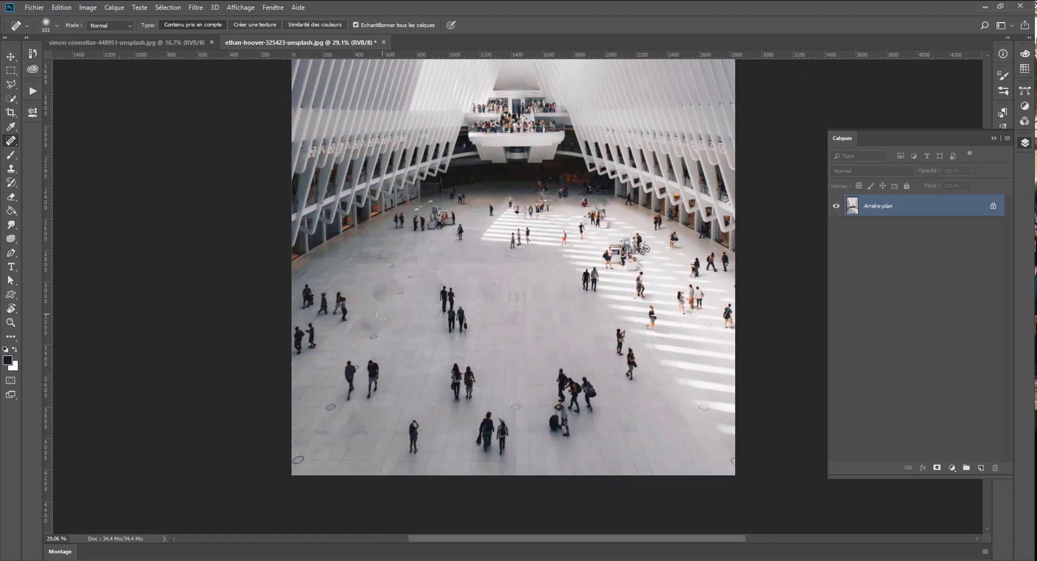
{"action": "left_click", "coordinate": [378, 299]}
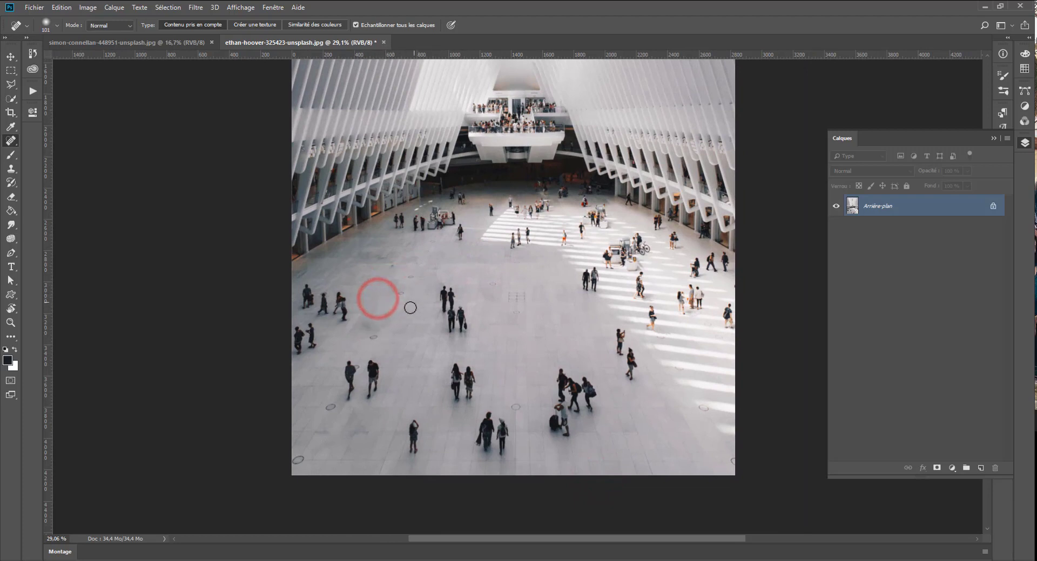
{"action": "left_click", "coordinate": [377, 325]}
{"action": "scroll", "coordinate": [356, 324], "scroll_direction": "up", "scroll_amount": 11}
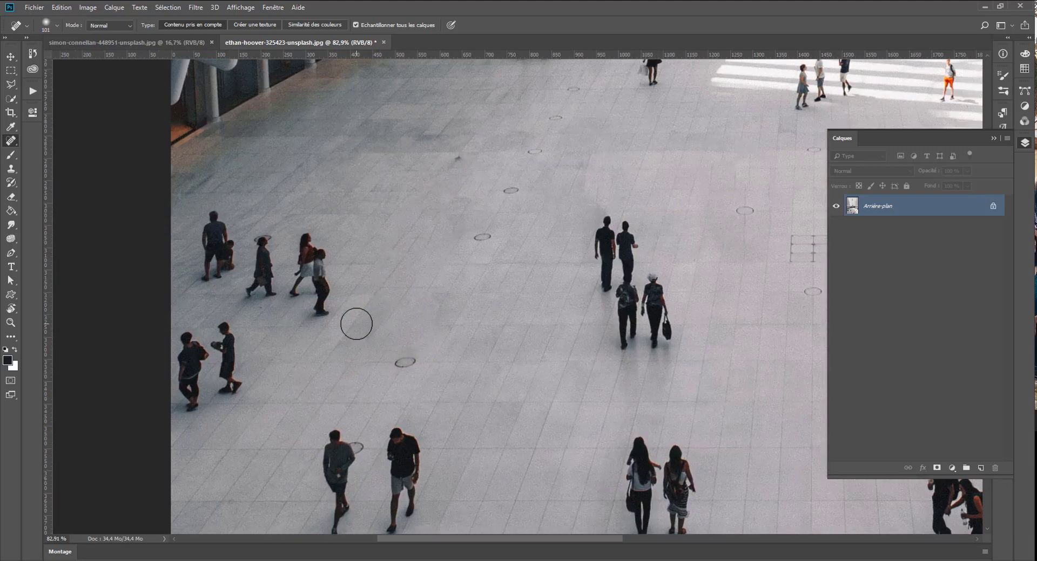
{"action": "scroll", "coordinate": [413, 253], "scroll_direction": "down", "scroll_amount": 10}
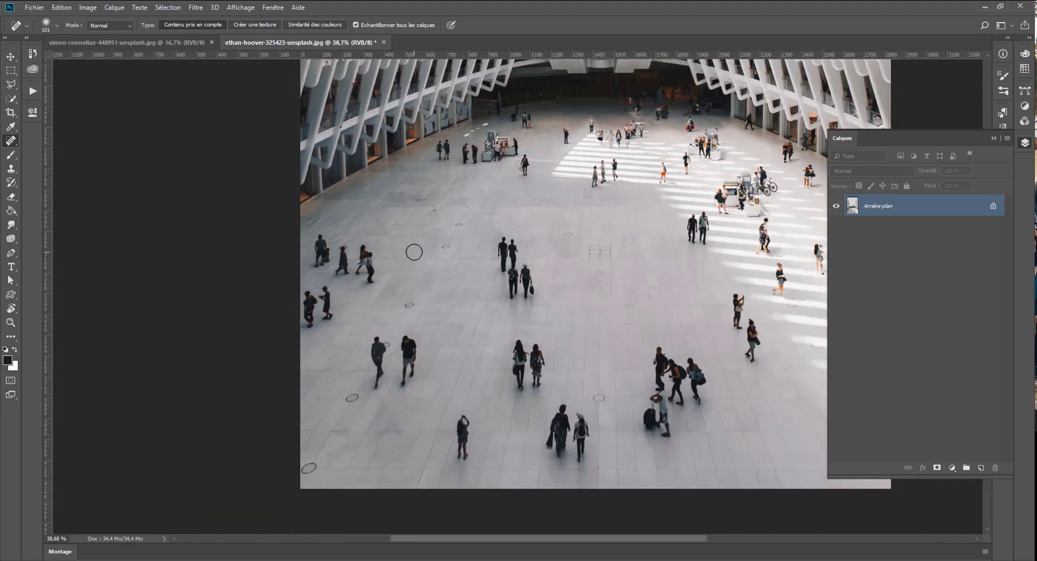
Switch to the Healing Brush (Outil Correcteur), test it without a defined source point and dismiss the alert
{"action": "right_click", "coordinate": [11, 143]}
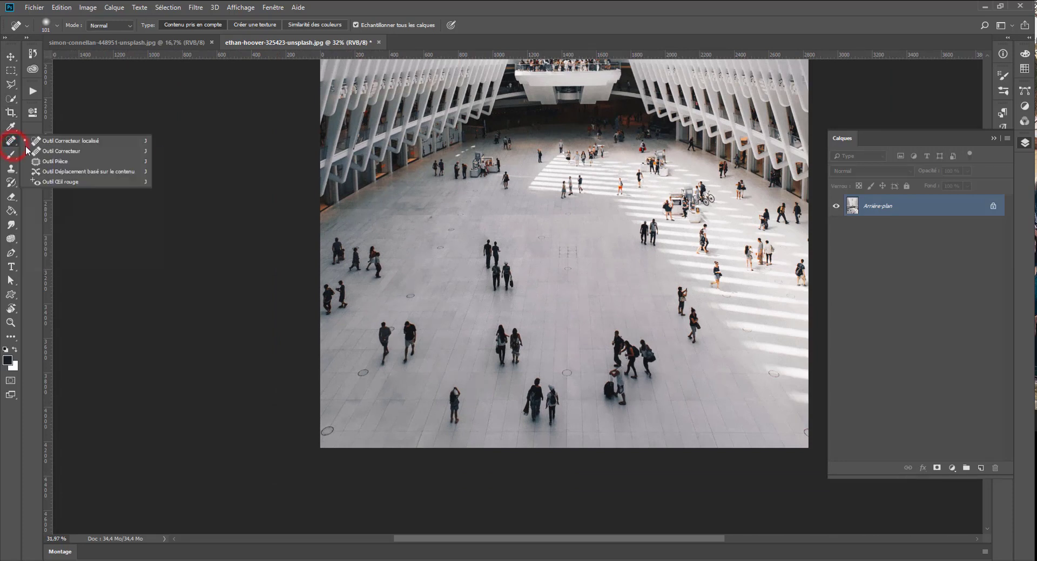
{"action": "left_click", "coordinate": [51, 153]}
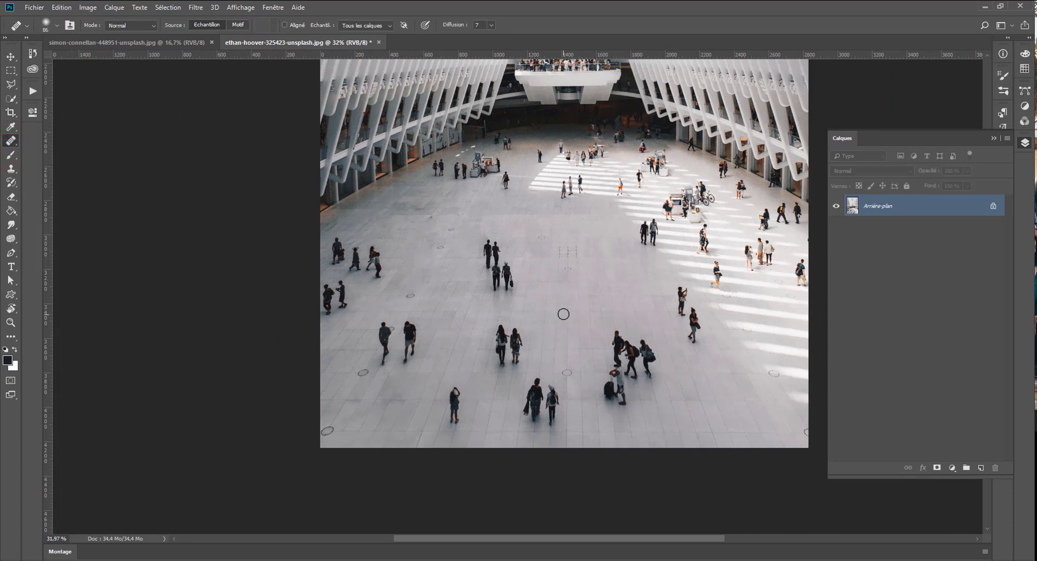
{"action": "left_click", "coordinate": [558, 313]}
{"action": "left_click", "coordinate": [508, 202]}
{"action": "left_click", "coordinate": [514, 225]}
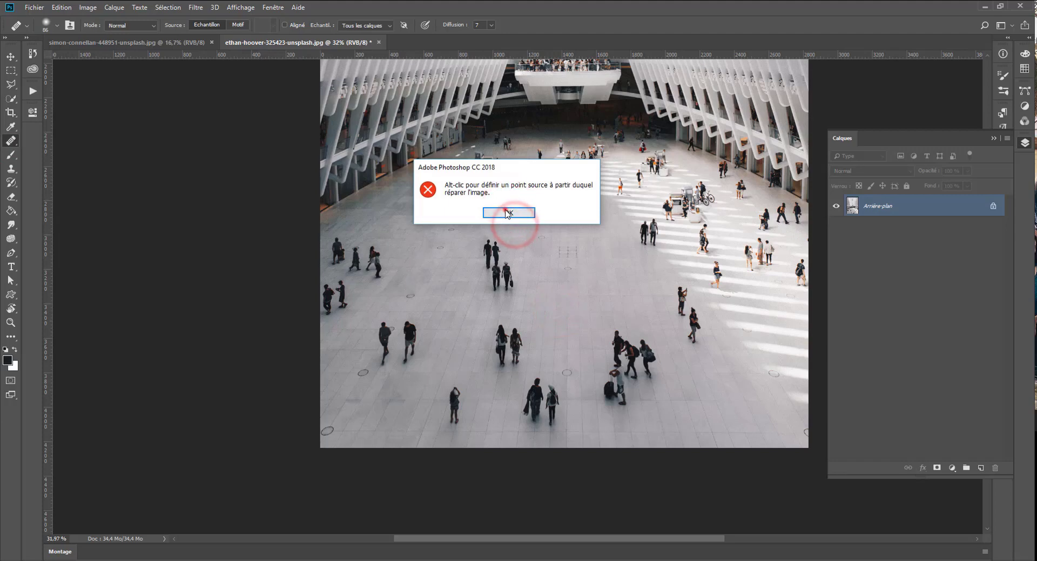
{"action": "left_click", "coordinate": [536, 271]}
{"action": "left_click", "coordinate": [511, 214]}
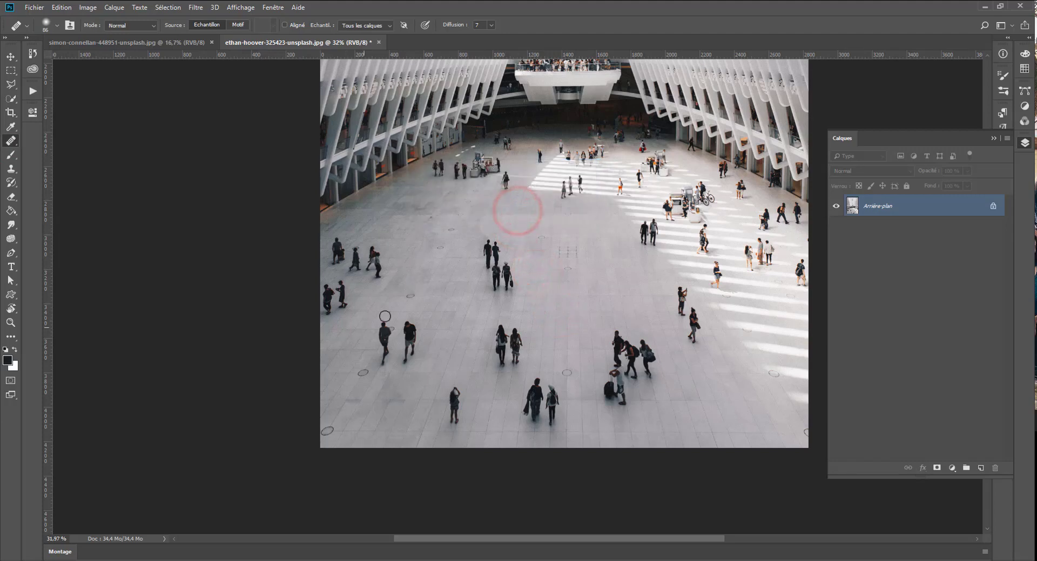
Set the Healing Brush size to 126 px
{"action": "scroll", "coordinate": [408, 295], "scroll_direction": "up", "scroll_amount": 2}
{"action": "left_click_drag", "start_coordinate": [480, 317], "coordinate": [282, 284]}
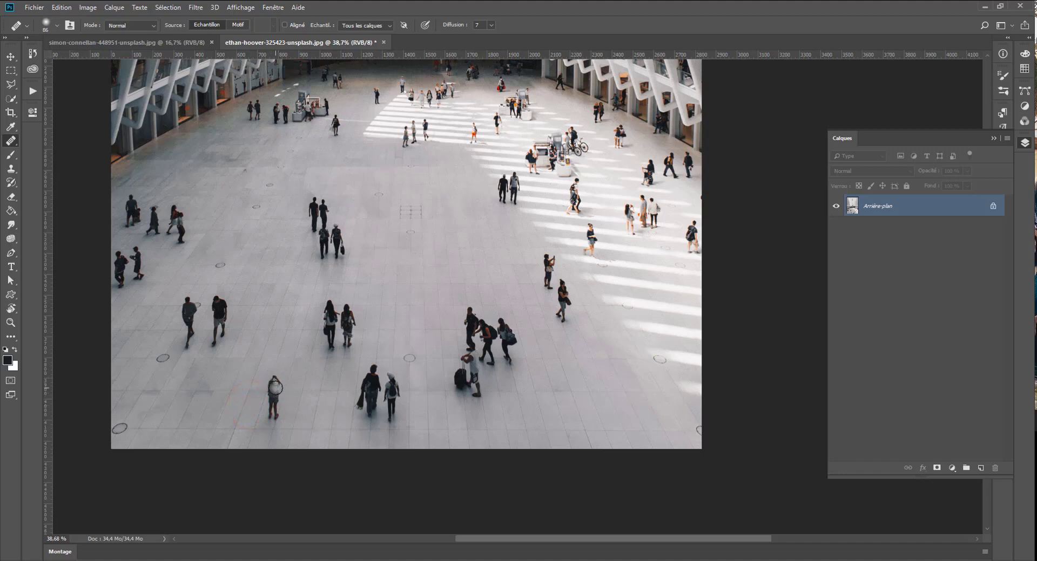
{"action": "right_click", "coordinate": [283, 377]}
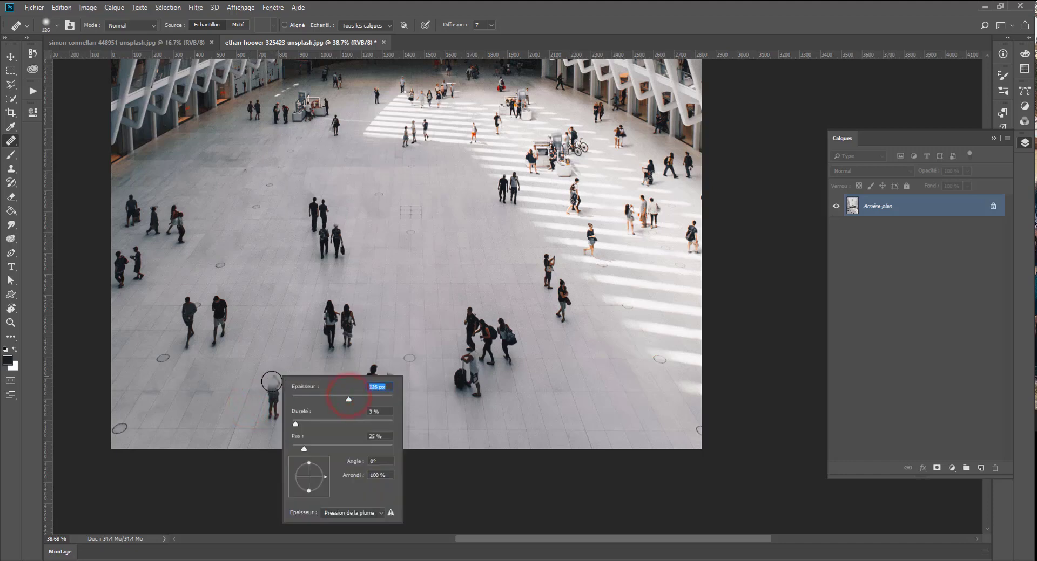
Test a Healing Brush stroke at the lone person on the lower-left floor using a nearby source, and undo it
{"action": "left_click", "coordinate": [272, 382]}
{"action": "mouse_move", "coordinate": [271, 381]}
{"action": "left_mouse_down"}
{"action": "mouse_move", "coordinate": [267, 414]}
{"action": "mouse_move", "coordinate": [269, 383]}
{"action": "mouse_move", "coordinate": [266, 405]}
{"action": "mouse_move", "coordinate": [277, 398]}
{"action": "left_mouse_up"}
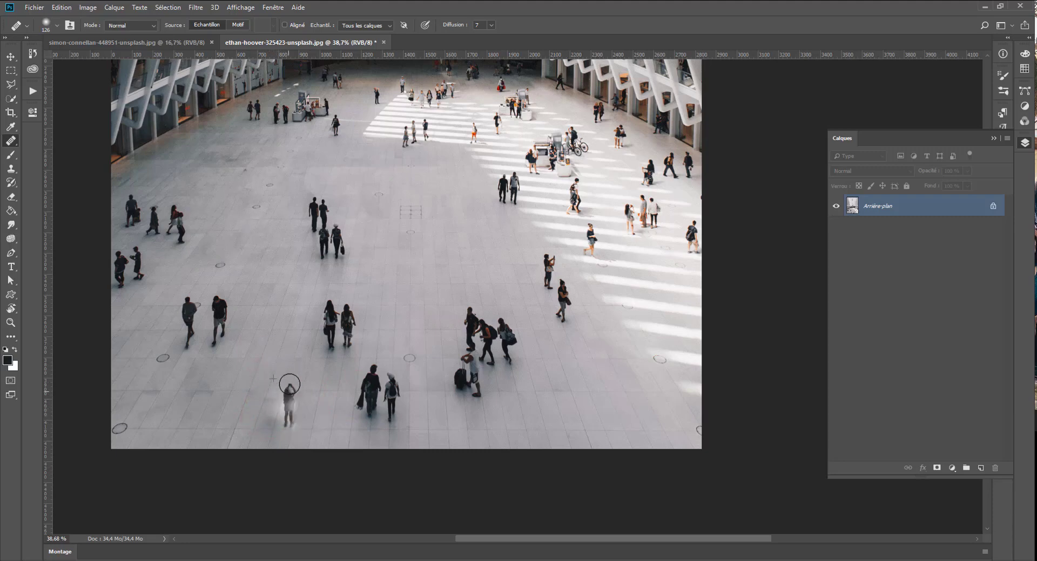
{"action": "key", "text": "ctrl+z"}
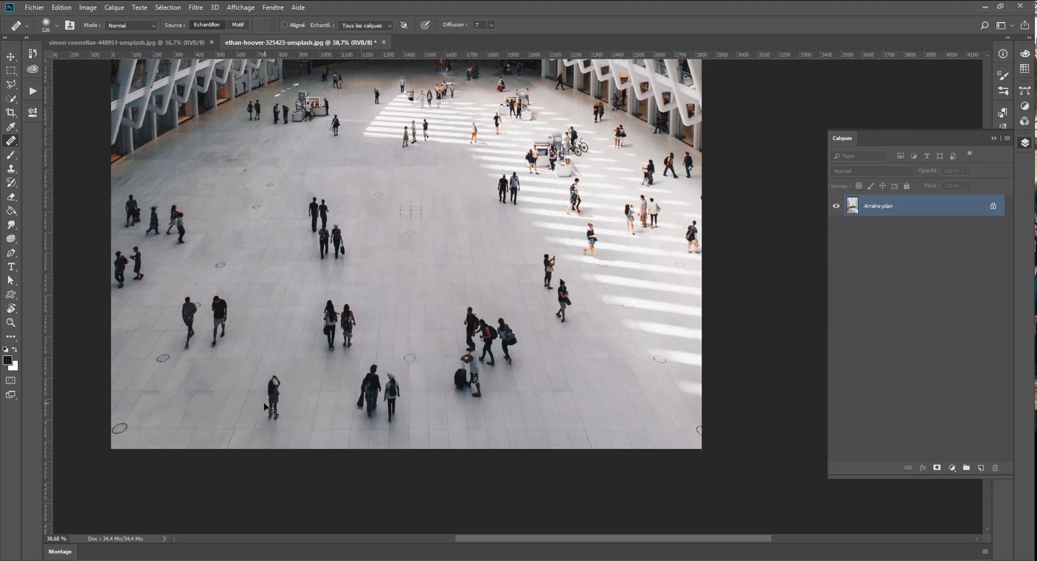
Remove the lone person on the lower-left floor by healing from clean floor sampled beside the figure
{"action": "left_click", "coordinate": [205, 405], "text": "alt"}
{"action": "mouse_move", "coordinate": [274, 389]}
{"action": "left_mouse_down"}
{"action": "mouse_move", "coordinate": [271, 412]}
{"action": "mouse_move", "coordinate": [270, 379]}
{"action": "mouse_move", "coordinate": [275, 419]}
{"action": "mouse_move", "coordinate": [268, 378]}
{"action": "left_mouse_up"}
{"action": "key", "text": "ctrl+z"}
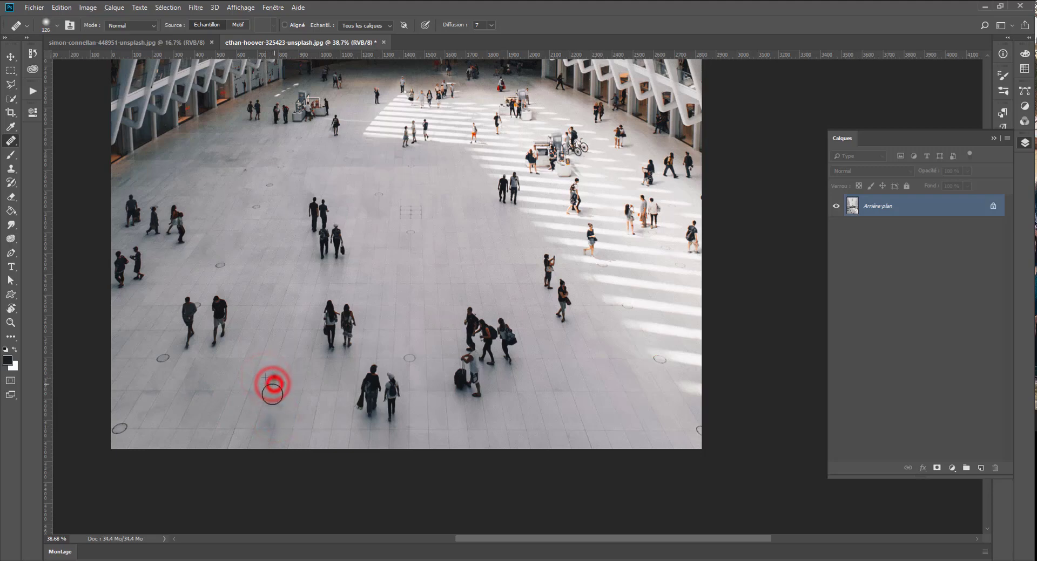
{"action": "left_click", "coordinate": [244, 382], "text": "alt"}
{"action": "left_click_drag", "start_coordinate": [277, 378], "coordinate": [273, 410]}
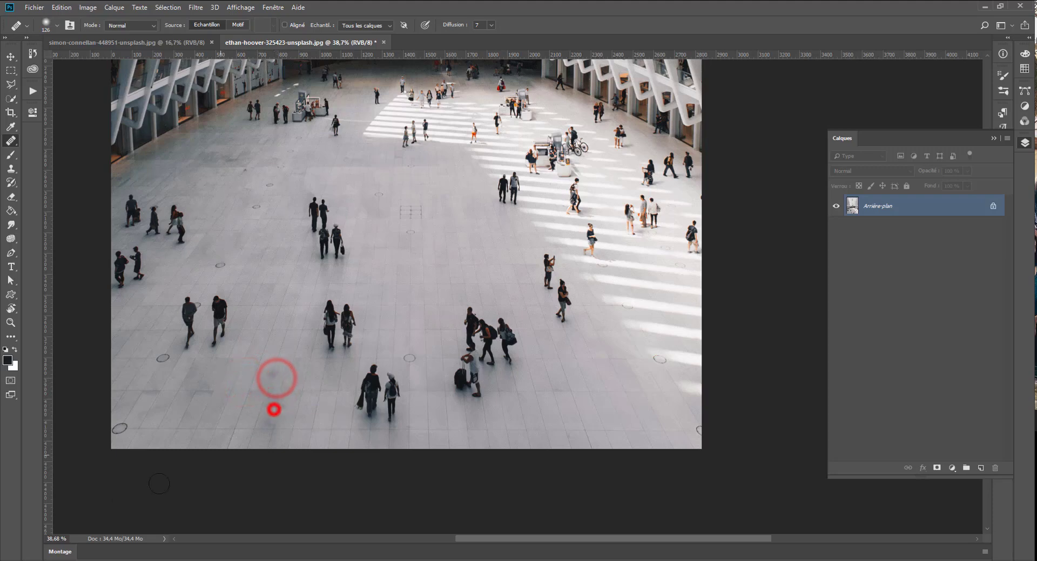
Switch the Healing Brush mode to Couleur and test it on the person in orange on the sunlit stripes
{"action": "left_click", "coordinate": [130, 25]}
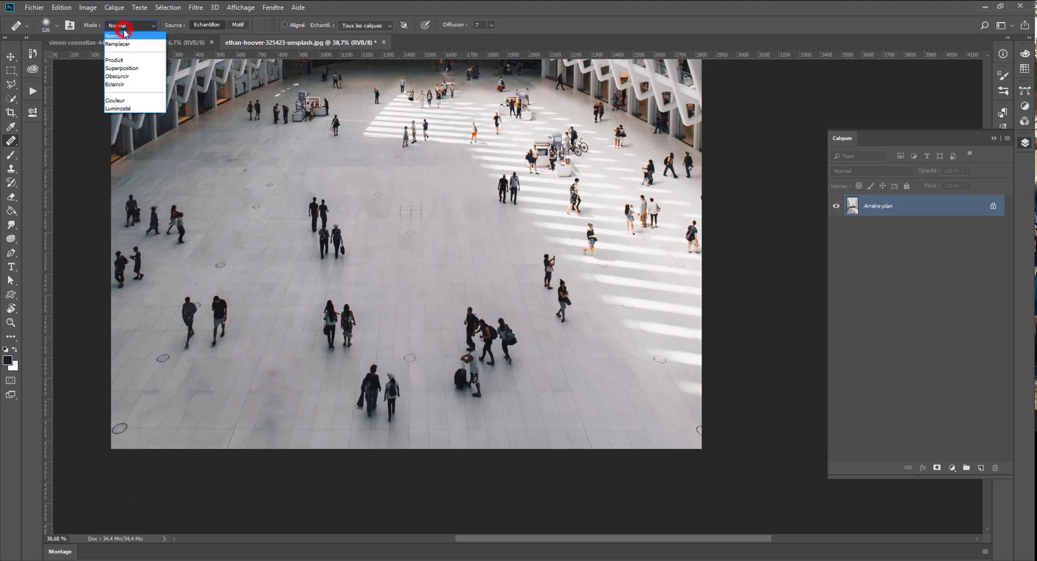
{"action": "left_click", "coordinate": [116, 92]}
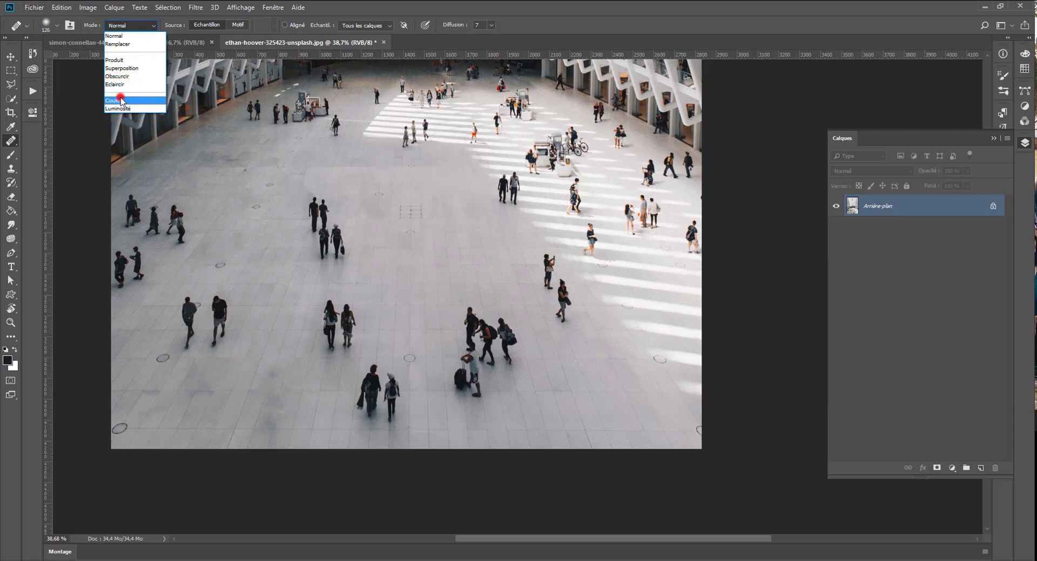
{"action": "left_click", "coordinate": [116, 101]}
{"action": "left_click", "coordinate": [475, 132]}
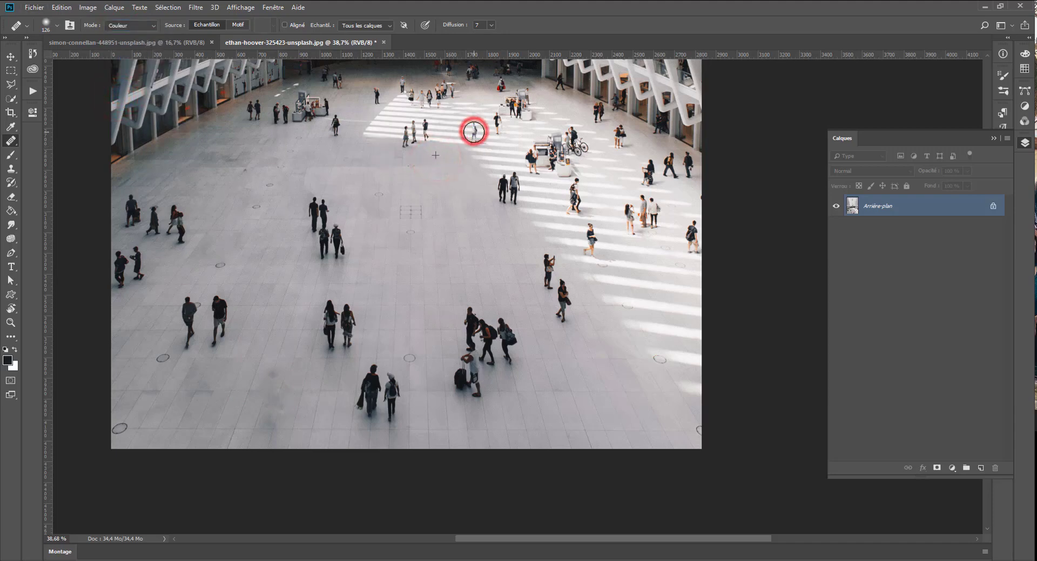
{"action": "left_click", "coordinate": [424, 121]}
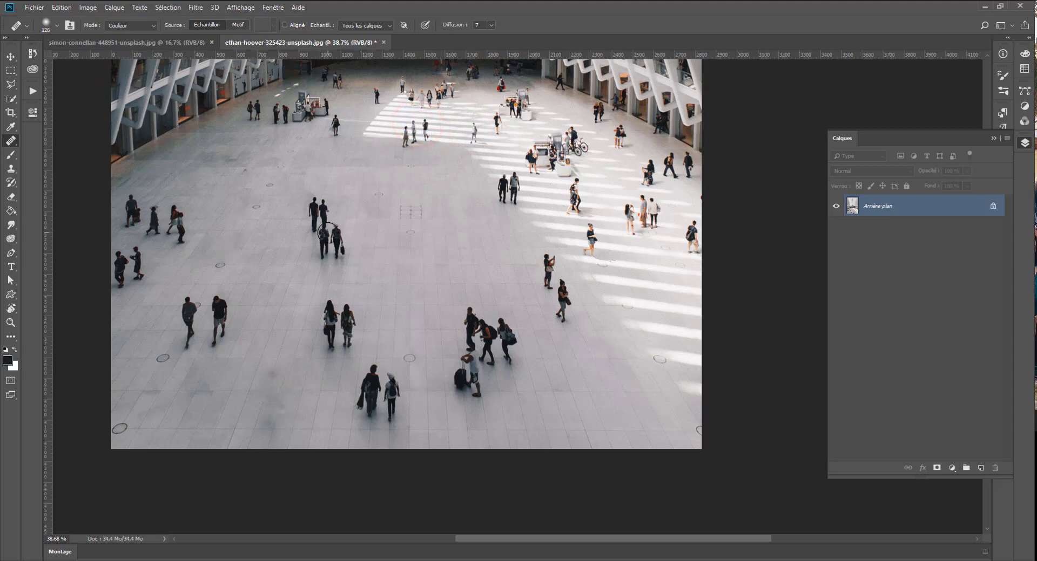
Set the Healing Brush mode to Remplacer
{"action": "left_click", "coordinate": [133, 25]}
{"action": "left_click", "coordinate": [124, 45]}
{"action": "left_click", "coordinate": [312, 407]}
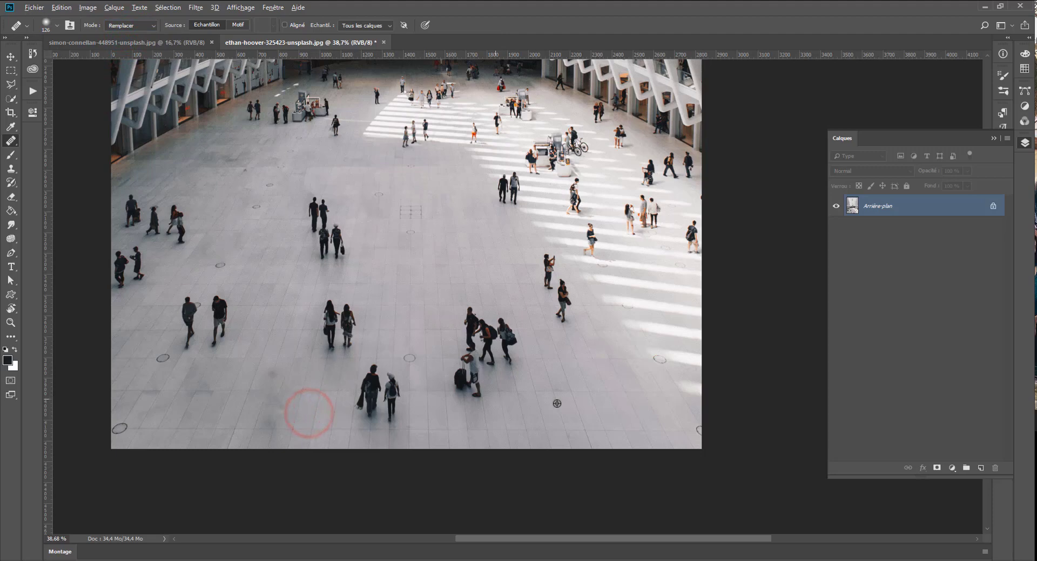
Try replacing the two people beside the sunlit stripes with sampled floor in Remplacer mode, and undo the strokes
{"action": "left_click", "coordinate": [527, 311], "text": "alt"}
{"action": "mouse_move", "coordinate": [532, 258]}
{"action": "left_mouse_down"}
{"action": "mouse_move", "coordinate": [571, 325]}
{"action": "mouse_move", "coordinate": [538, 256]}
{"action": "mouse_move", "coordinate": [565, 303]}
{"action": "mouse_move", "coordinate": [550, 276]}
{"action": "mouse_move", "coordinate": [575, 299]}
{"action": "mouse_move", "coordinate": [546, 259]}
{"action": "left_mouse_up"}
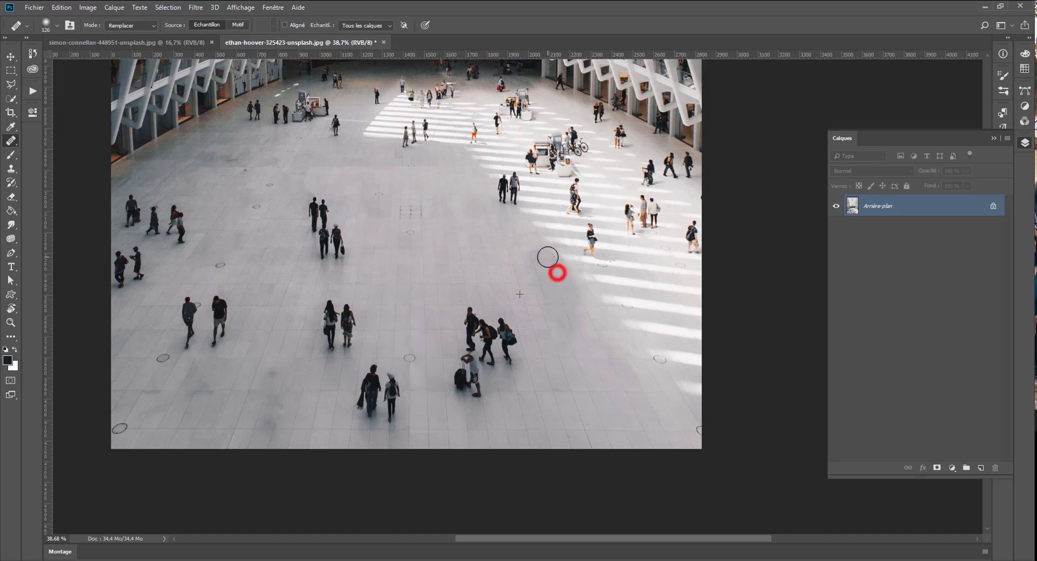
{"action": "left_click", "coordinate": [557, 345]}
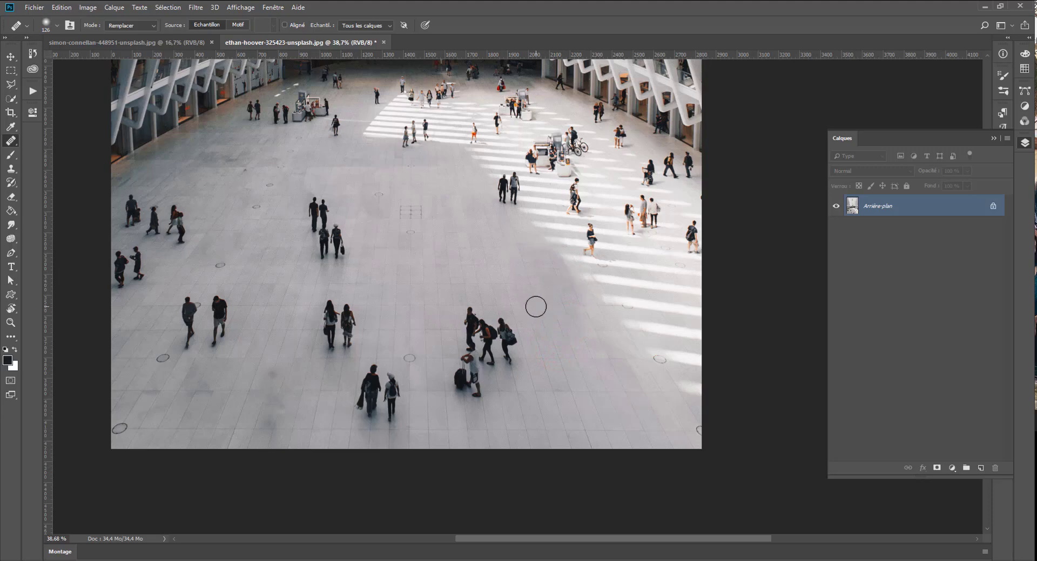
{"action": "scroll", "coordinate": [535, 303], "scroll_direction": "down", "scroll_amount": 1}
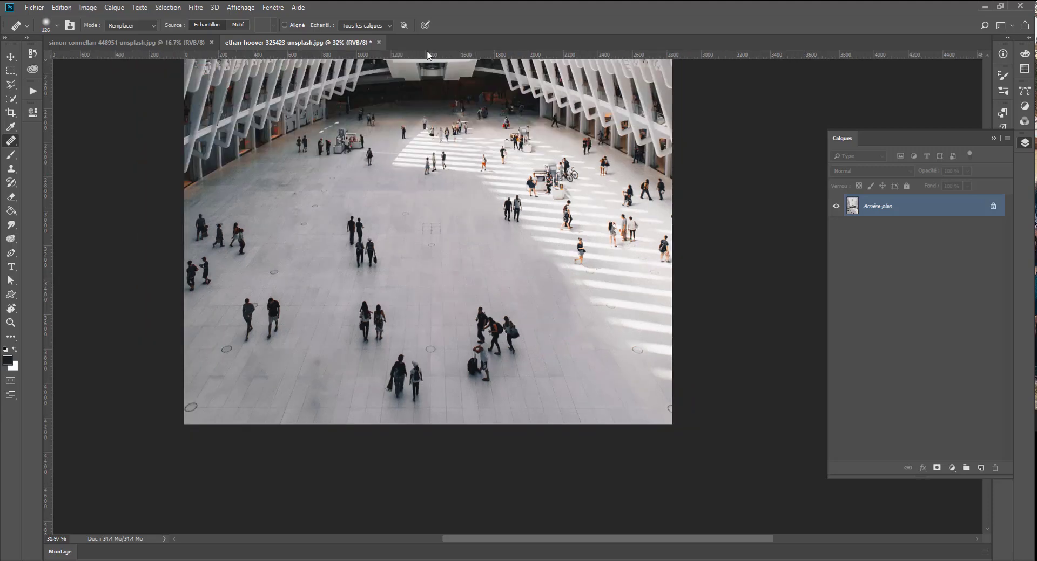
{"action": "key", "text": "ctrl+alt+z"}
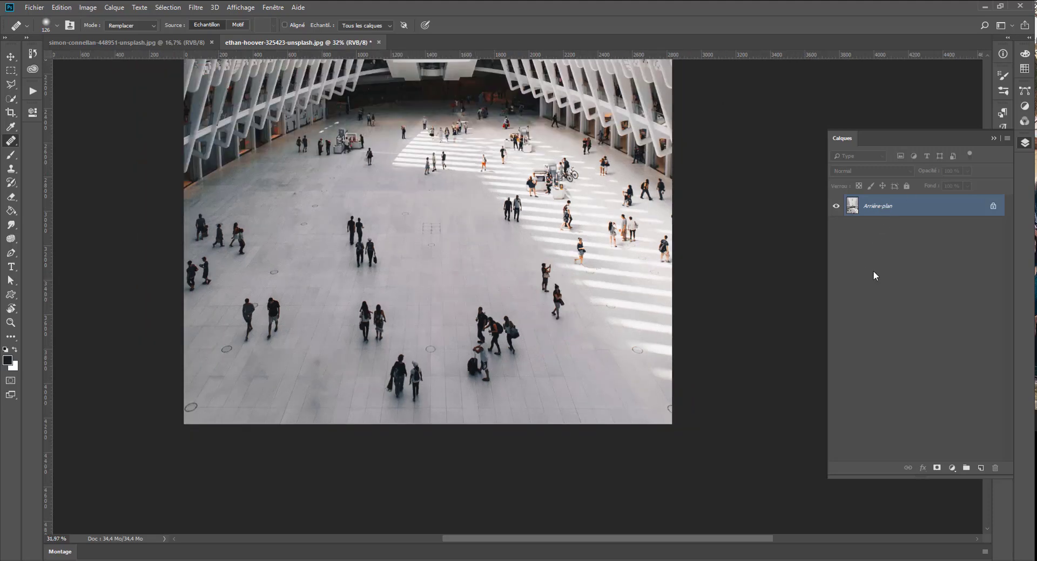
Step back through the history to compare the photo with earlier states, and step forward to the retouching on Calque 1
{"action": "key", "text": "ctrl+alt+z"}
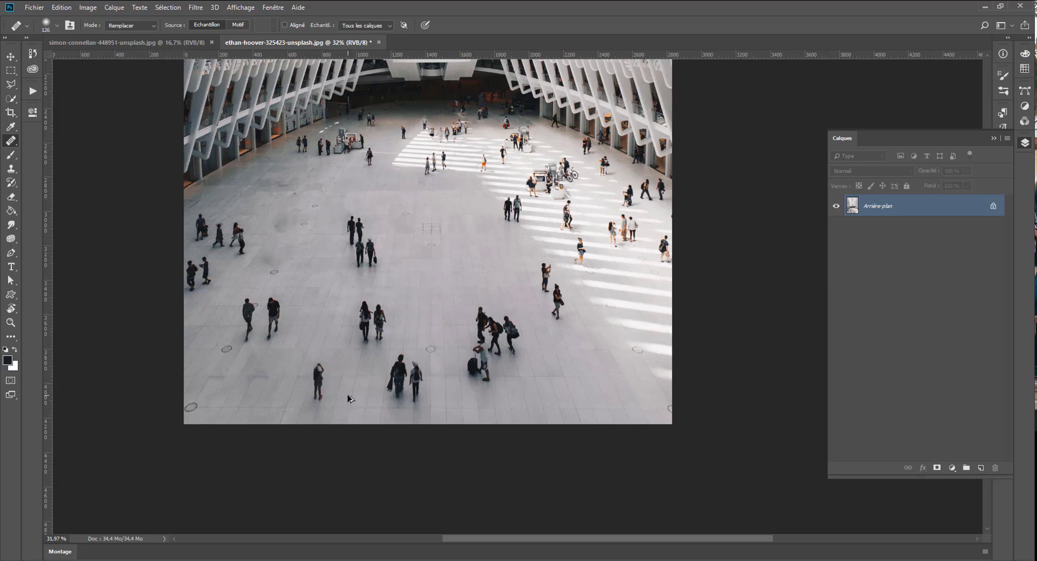
{"action": "key", "text": "ctrl+alt+z"}
{"action": "key", "text": "ctrl+alt+z"}
{"action": "key", "text": "ctrl+alt+z"}
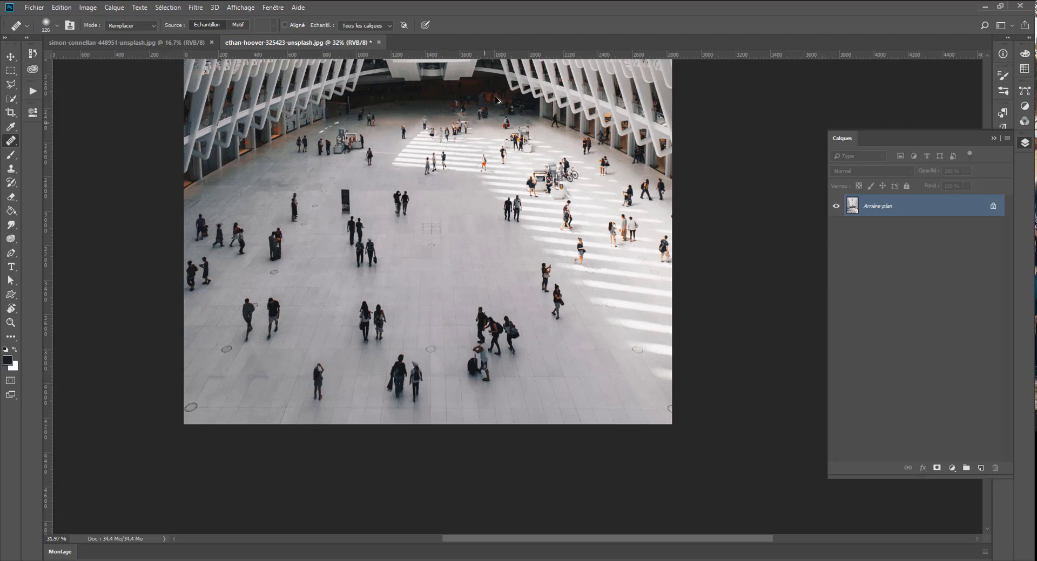
{"action": "key", "text": "ctrl+shift+z"}
{"action": "key", "text": "ctrl+shift+z"}
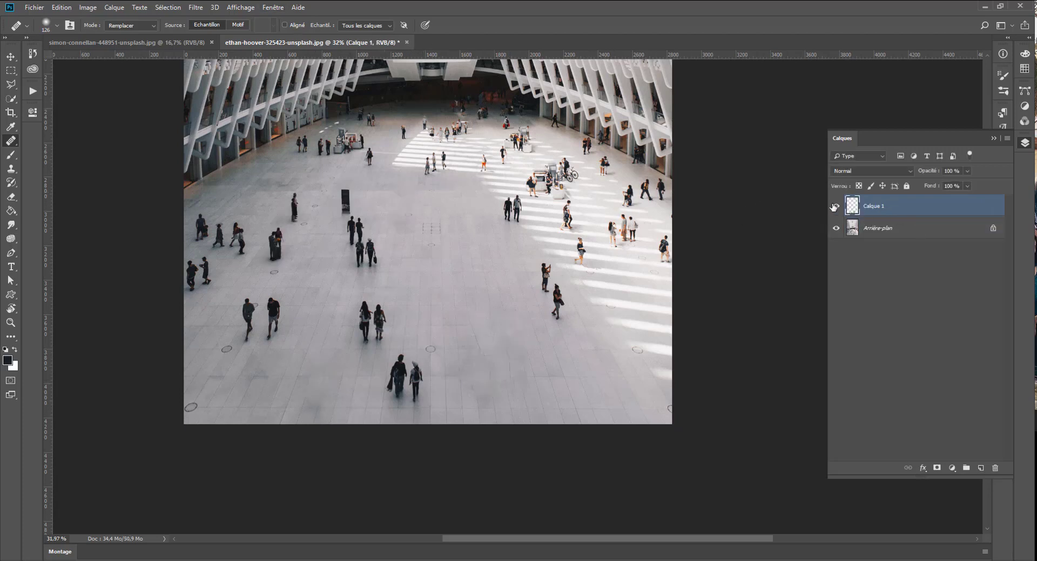
Set the Healing Brush sampling to Calque actif while Calque 1 is the active layer
{"action": "left_click", "coordinate": [363, 24]}
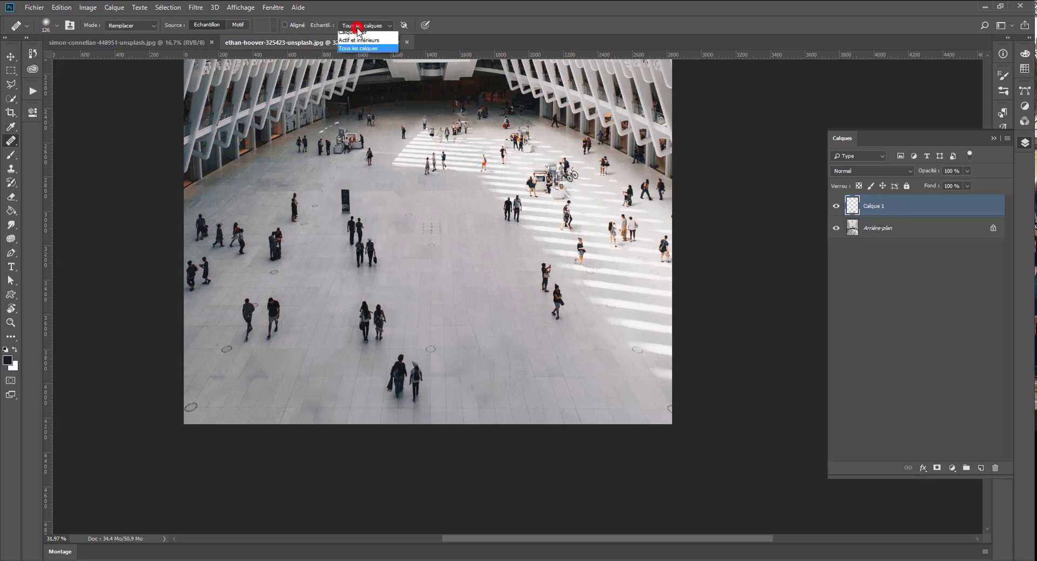
{"action": "left_click", "coordinate": [357, 26]}
{"action": "left_click", "coordinate": [357, 26]}
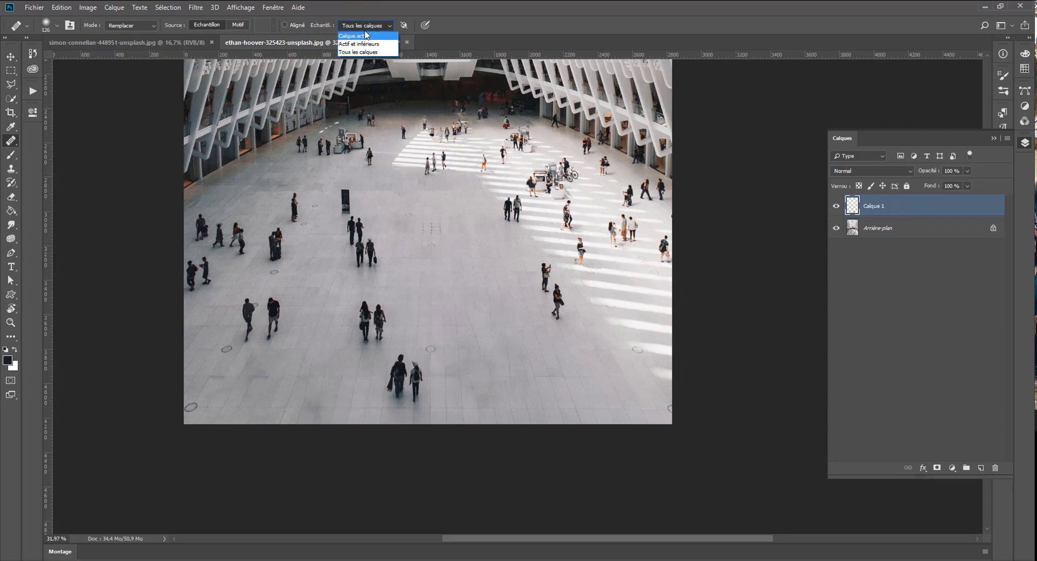
{"action": "left_click", "coordinate": [365, 37]}
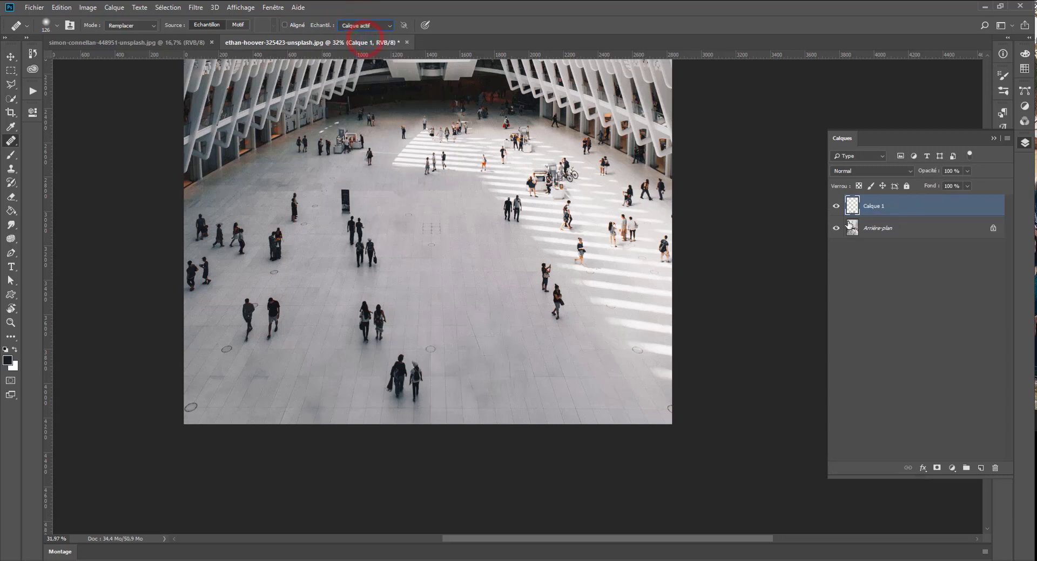
Try healing the people near the sunlit stripes with floor sampled from the active layer only, undoing the attempts
{"action": "mouse_move", "coordinate": [559, 283]}
{"action": "left_mouse_down"}
{"action": "mouse_move", "coordinate": [531, 278]}
{"action": "mouse_move", "coordinate": [552, 301]}
{"action": "mouse_move", "coordinate": [553, 276]}
{"action": "left_mouse_up"}
{"action": "key", "text": "ctrl+z"}
{"action": "left_click", "coordinate": [494, 294], "text": "alt"}
{"action": "key", "text": "ctrl+z"}
{"action": "left_click", "coordinate": [490, 317], "text": "alt"}
{"action": "key", "text": "ctrl+z"}
{"action": "left_click", "coordinate": [405, 261], "text": "alt"}
{"action": "left_click_drag", "start_coordinate": [485, 277], "coordinate": [515, 278]}
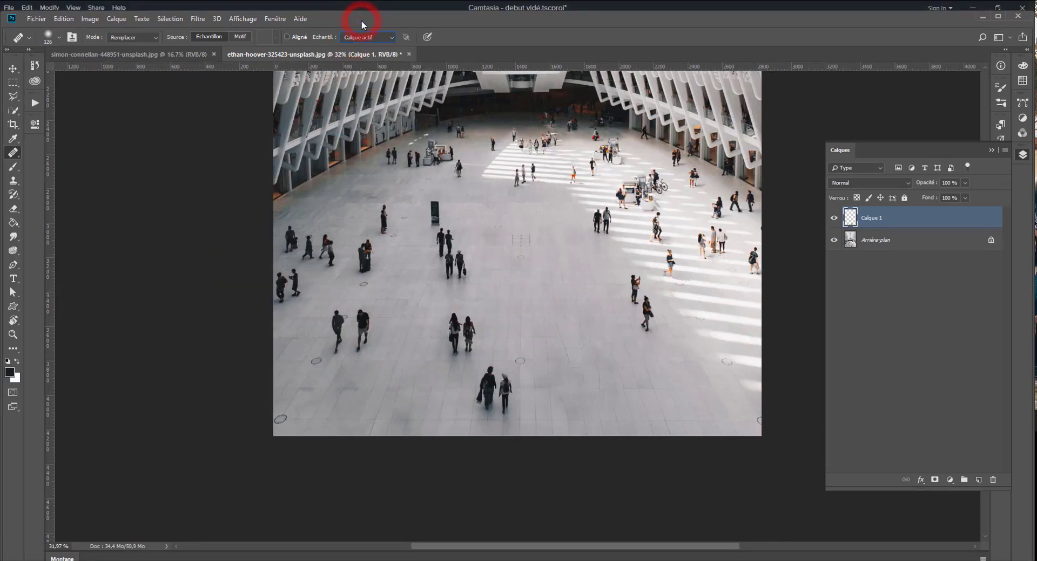
Set the sampling to Tous les calques, test a stroke of sampled floor over the two people beside the sunlit stripes, and undo it
{"action": "left_click", "coordinate": [363, 37]}
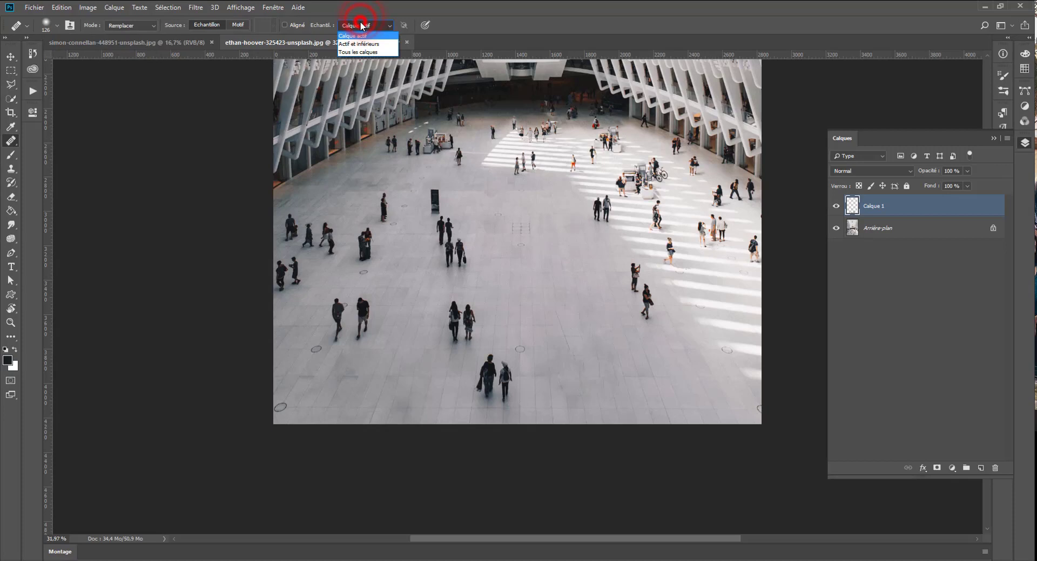
{"action": "left_click", "coordinate": [354, 52]}
{"action": "left_click", "coordinate": [587, 305], "text": "alt"}
{"action": "left_click", "coordinate": [630, 269]}
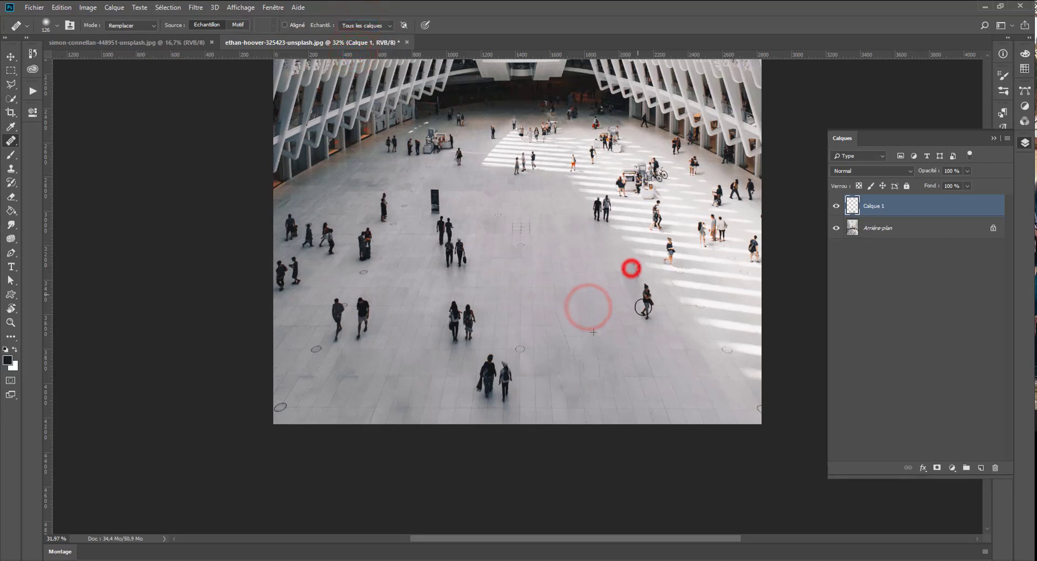
{"action": "left_click_drag", "start_coordinate": [643, 308], "coordinate": [645, 308]}
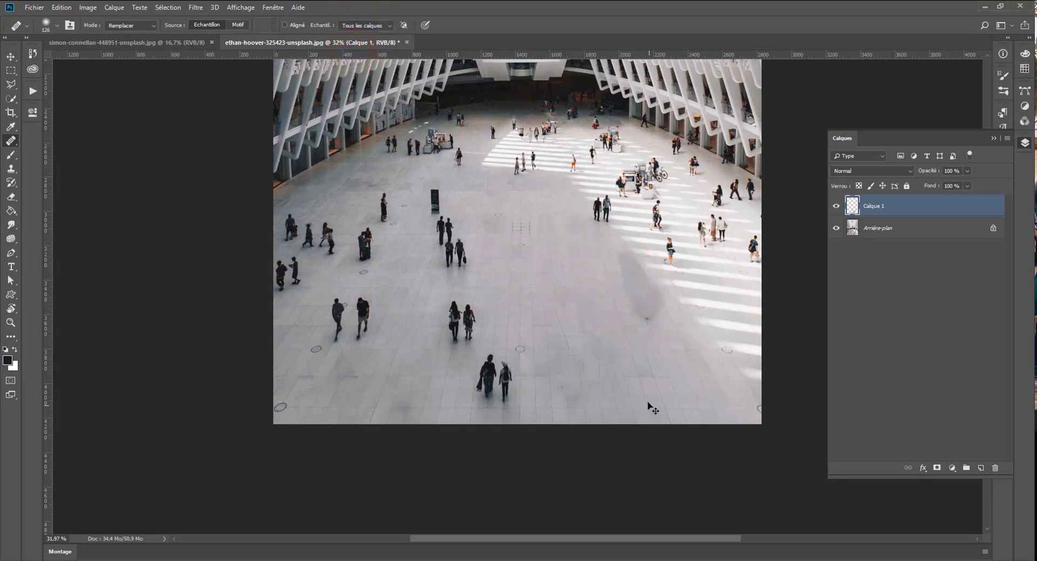
{"action": "key", "text": "ctrl+z"}
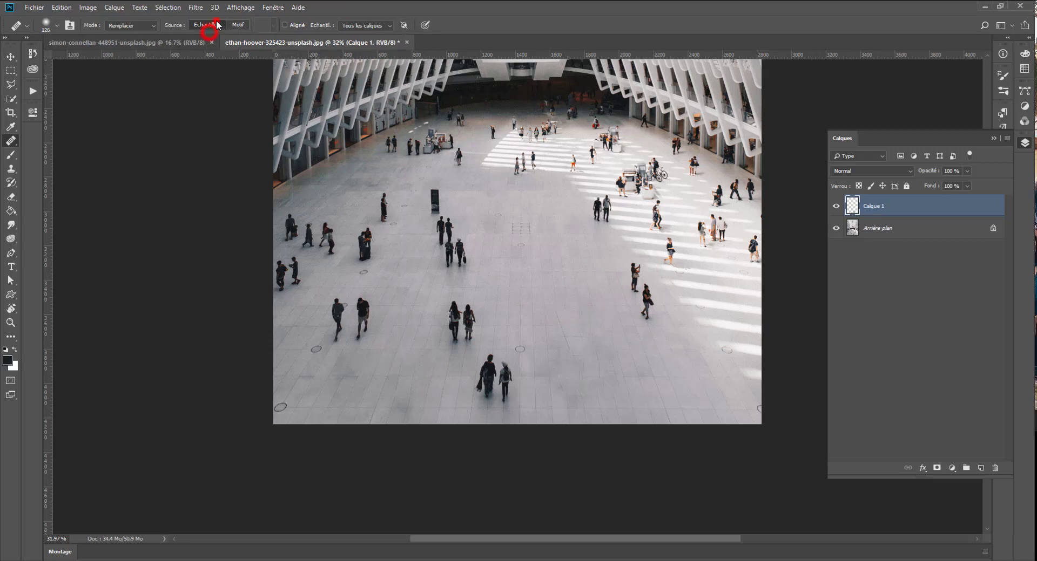
Switch the healing source to Motif with the speckled golden-brown pattern, test it on empty floor areas, and undo the strokes
{"action": "left_click", "coordinate": [238, 25]}
{"action": "left_click", "coordinate": [270, 27]}
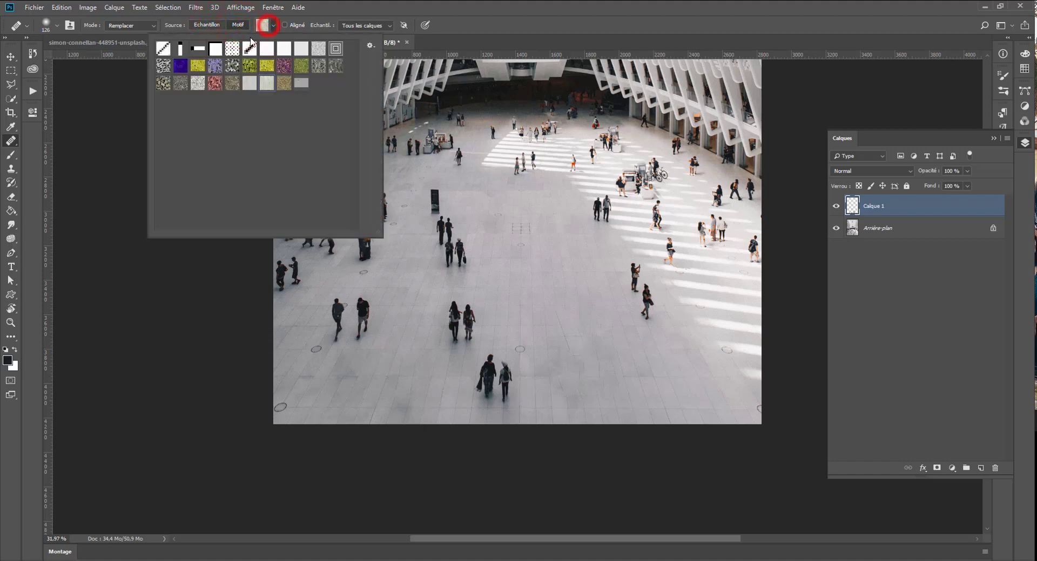
{"action": "left_click", "coordinate": [283, 86]}
{"action": "left_click", "coordinate": [606, 319]}
{"action": "mouse_move", "coordinate": [606, 319]}
{"action": "left_mouse_down"}
{"action": "mouse_move", "coordinate": [597, 312]}
{"action": "mouse_move", "coordinate": [631, 344]}
{"action": "mouse_move", "coordinate": [619, 307]}
{"action": "left_mouse_up"}
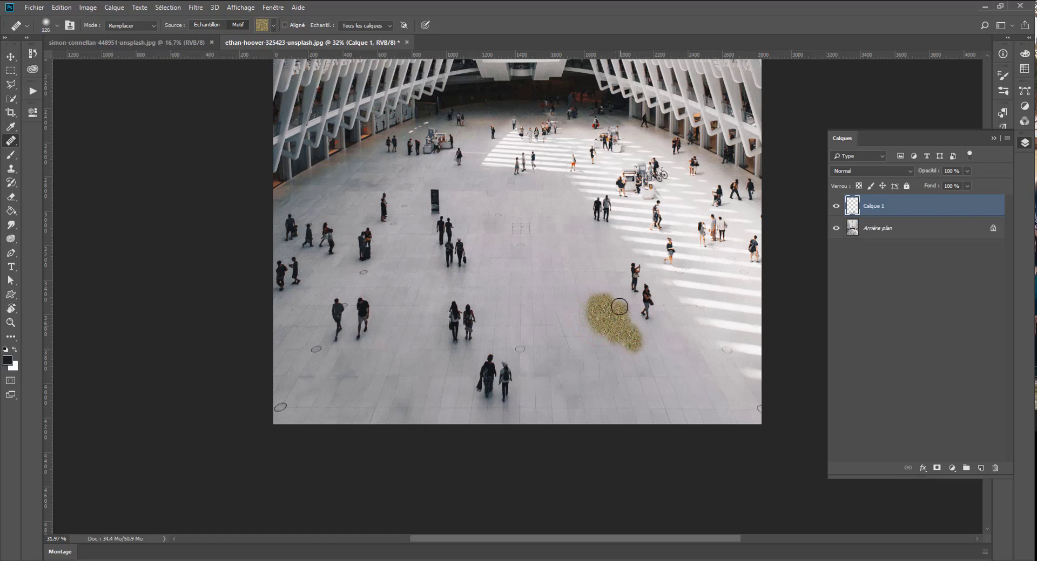
{"action": "key", "text": "ctrl+z"}
{"action": "key", "text": "ctrl+z"}
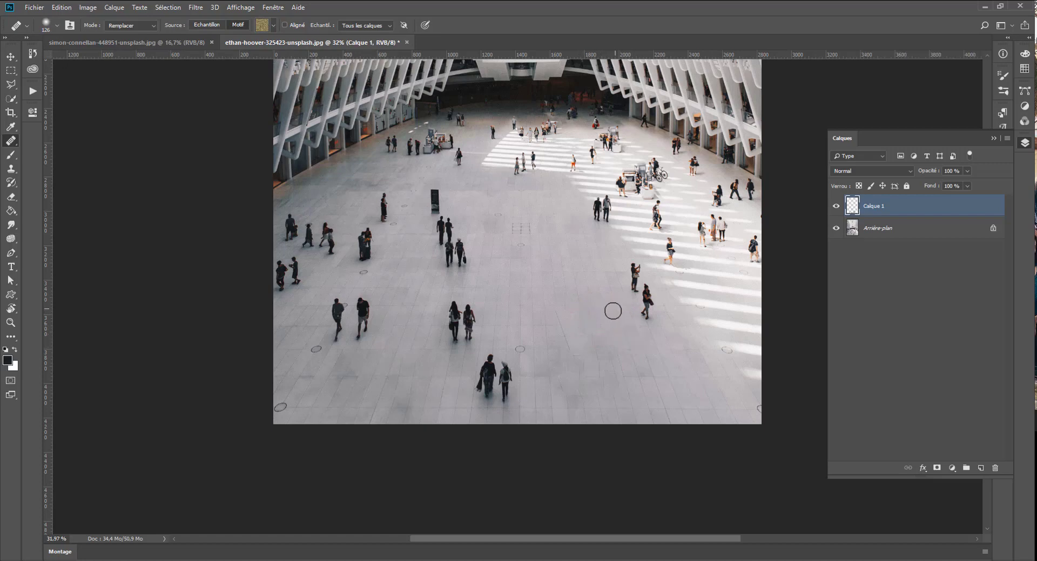
{"action": "left_click_drag", "start_coordinate": [621, 409], "coordinate": [647, 412]}
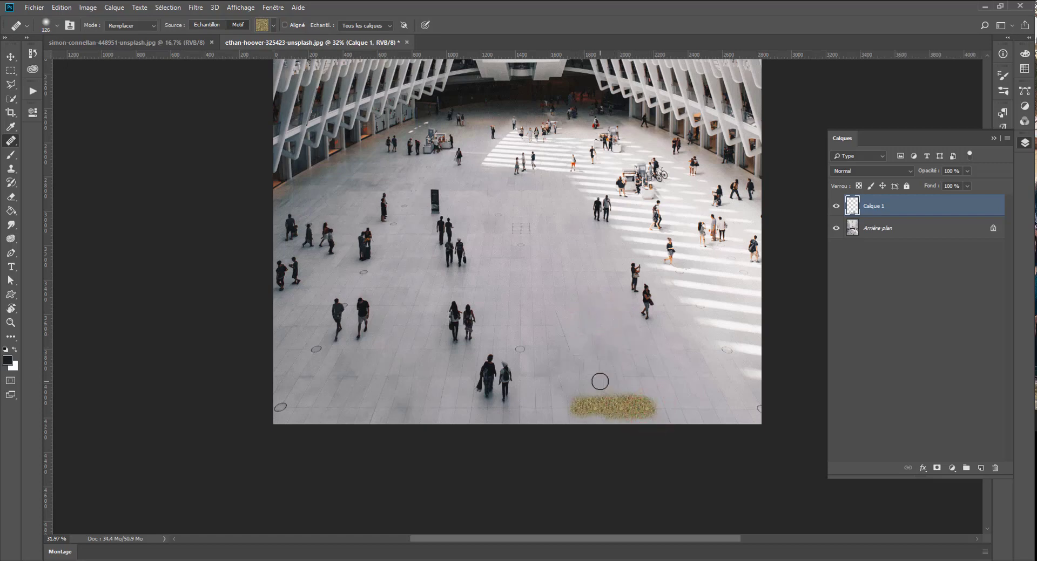
{"action": "key", "text": "ctrl+z"}
Choose the plain grey pattern, test it on the pair of people nearest the photo's lower edge, and undo the stroke
{"action": "left_click", "coordinate": [274, 25]}
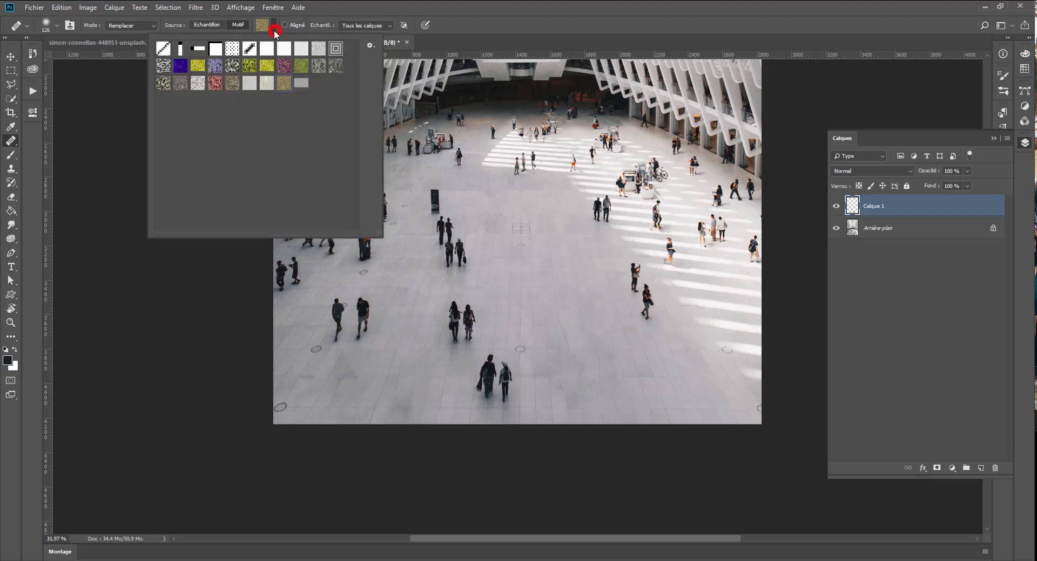
{"action": "left_click", "coordinate": [301, 81]}
{"action": "left_click_drag", "start_coordinate": [478, 378], "coordinate": [499, 380]}
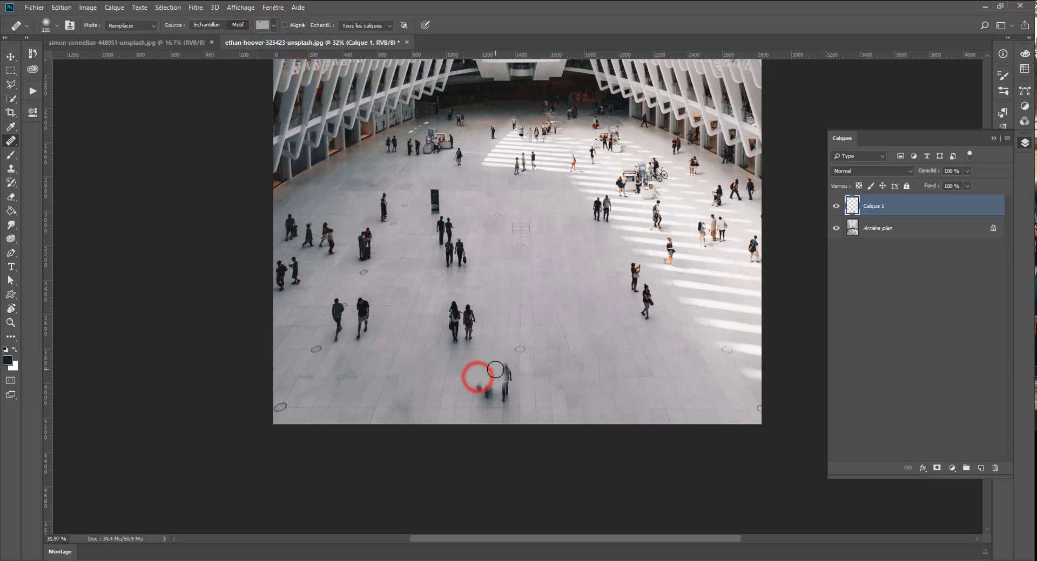
{"action": "key", "text": "ctrl+z"}
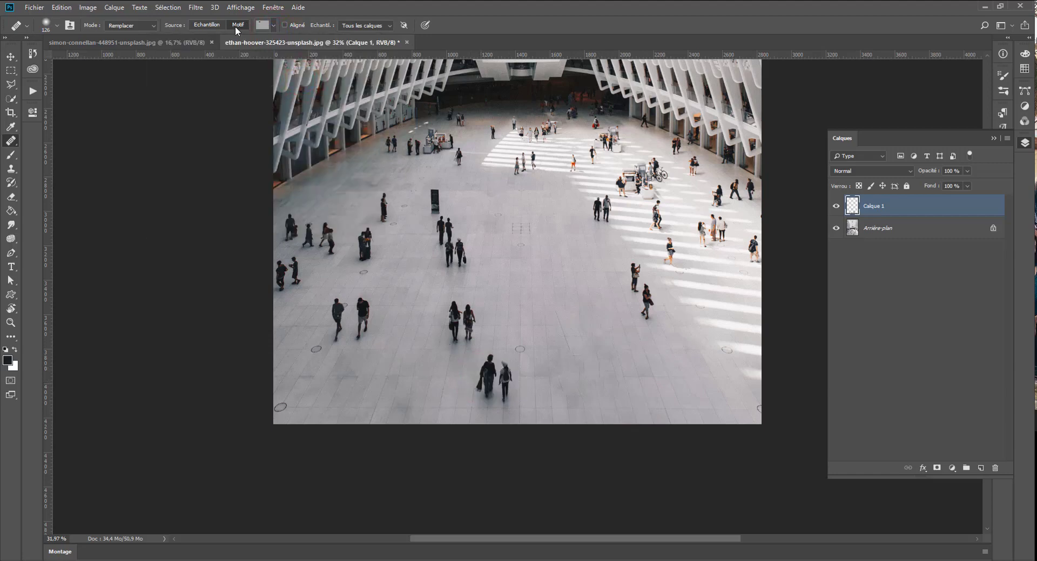
Examine the pattern picker's options and the additional pattern libraries it offers
{"action": "left_click", "coordinate": [262, 26]}
{"action": "left_click", "coordinate": [370, 46]}
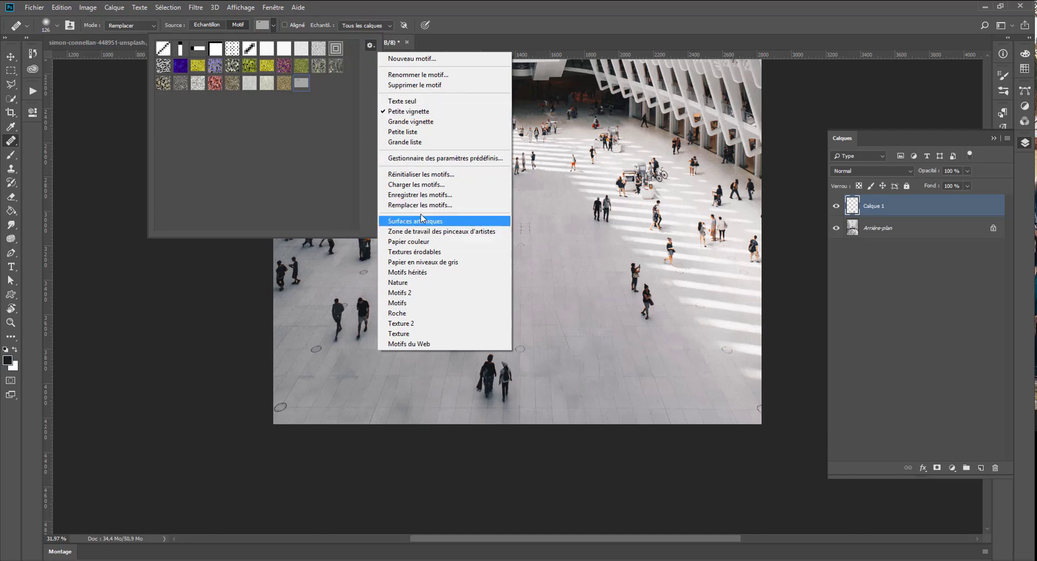
{"action": "left_click", "coordinate": [263, 186]}
Enable Aligné and the ignoring of adjustment layers, test the grey pattern on the two people beside the sunlit stripes, and undo it
{"action": "left_click", "coordinate": [294, 24]}
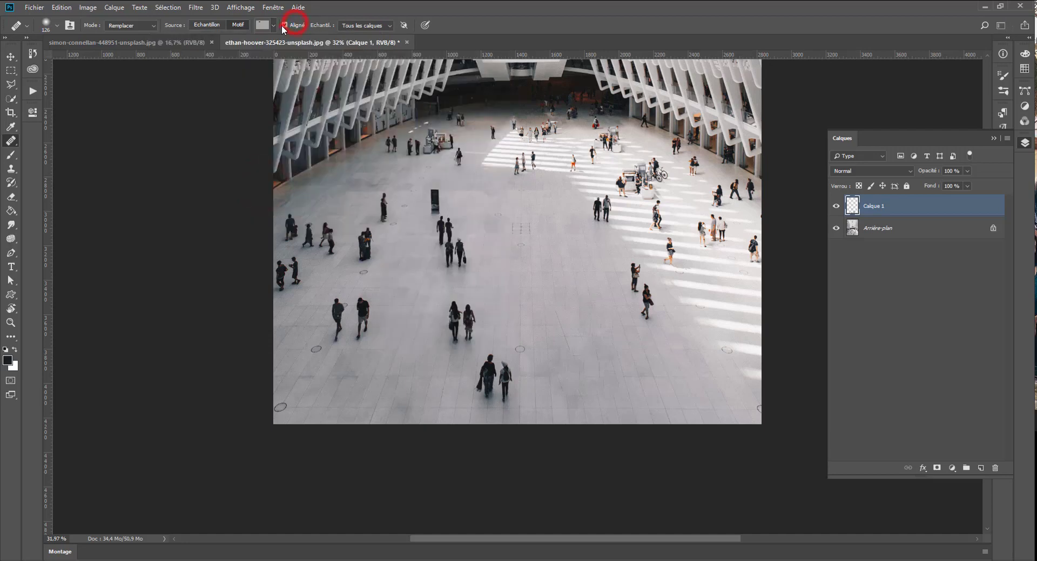
{"action": "left_click", "coordinate": [404, 26]}
{"action": "left_click", "coordinate": [623, 255]}
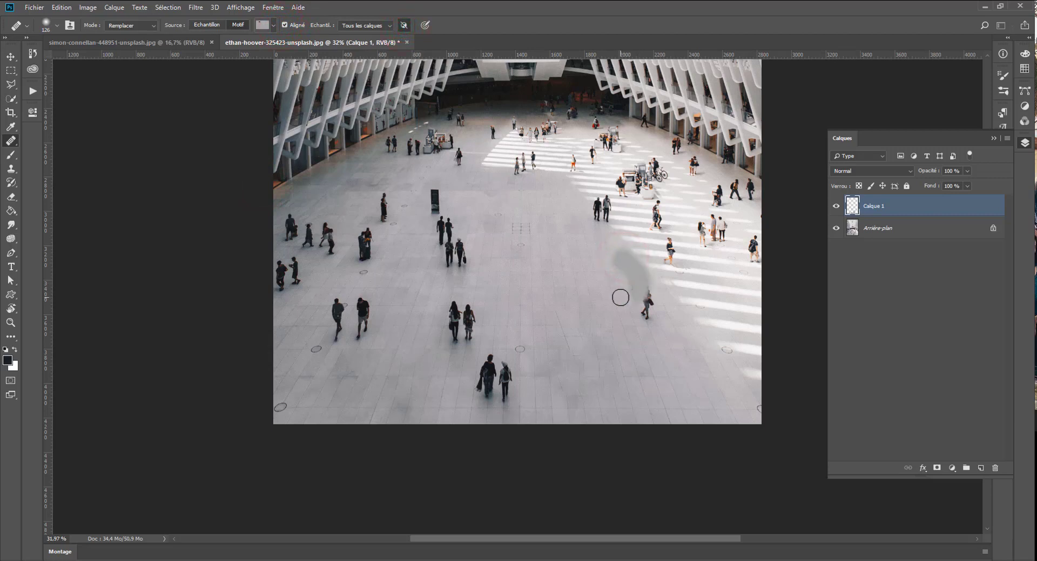
{"action": "left_click", "coordinate": [600, 295], "text": "alt"}
{"action": "left_click_drag", "start_coordinate": [625, 267], "coordinate": [652, 321]}
{"action": "key", "text": "ctrl+z"}
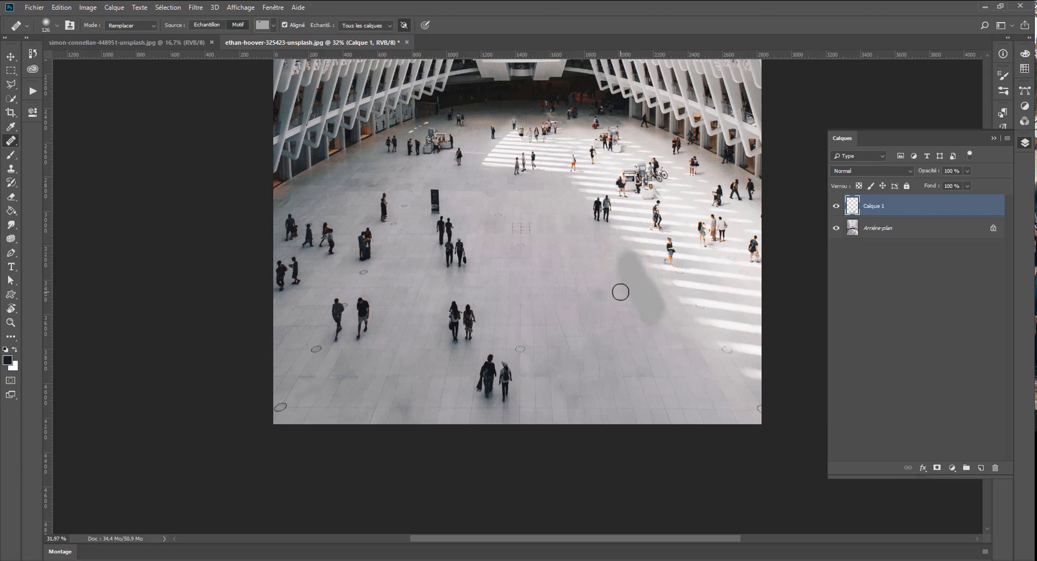
Try the grey pattern on the pair of people standing above the frontmost couple, and undo the strokes
{"action": "left_click", "coordinate": [437, 335], "text": "alt"}
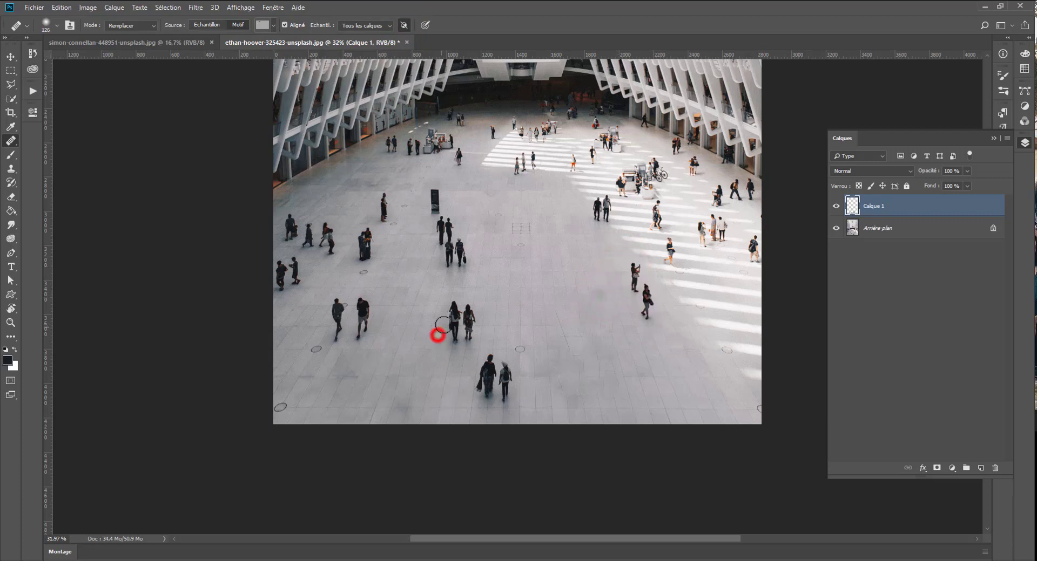
{"action": "left_click", "coordinate": [453, 301]}
{"action": "mouse_move", "coordinate": [451, 304]}
{"action": "left_mouse_down"}
{"action": "mouse_move", "coordinate": [449, 328]}
{"action": "mouse_move", "coordinate": [462, 335]}
{"action": "mouse_move", "coordinate": [453, 348]}
{"action": "mouse_move", "coordinate": [470, 316]}
{"action": "mouse_move", "coordinate": [472, 335]}
{"action": "mouse_move", "coordinate": [474, 310]}
{"action": "left_mouse_up"}
{"action": "key", "text": "ctrl+z"}
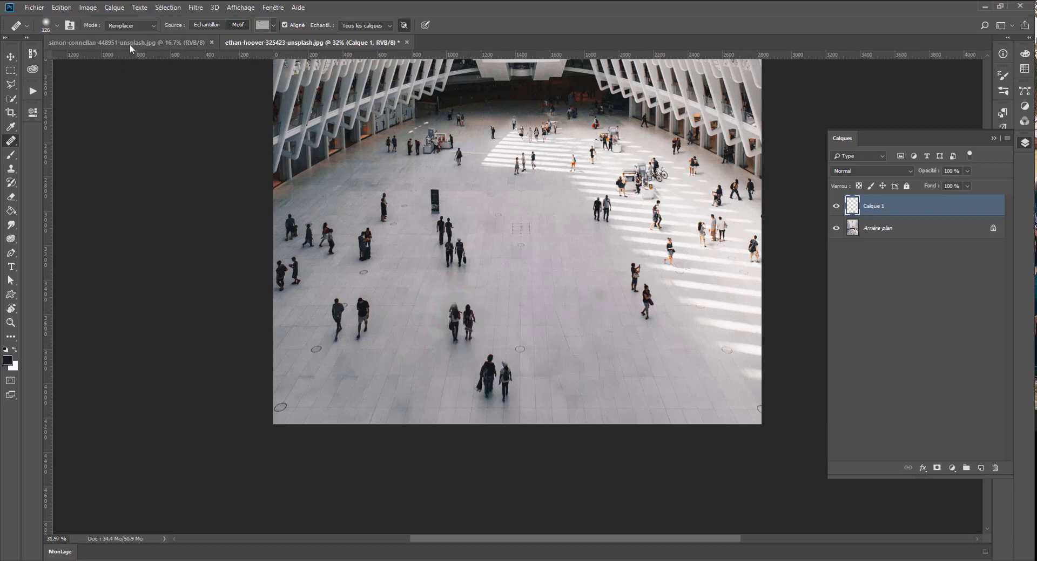
Set the healing source back to Echantillon, test sampled floor on the pair above the frontmost couple, and undo the stroke
{"action": "left_click", "coordinate": [212, 25]}
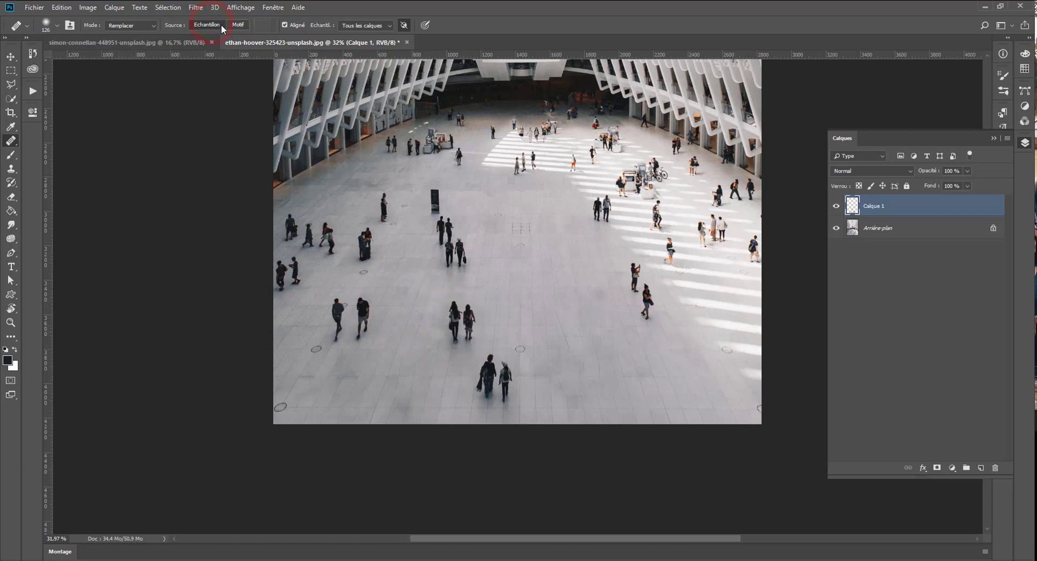
{"action": "left_click", "coordinate": [430, 333], "text": "alt"}
{"action": "mouse_move", "coordinate": [448, 303]}
{"action": "left_mouse_down"}
{"action": "mouse_move", "coordinate": [466, 333]}
{"action": "mouse_move", "coordinate": [463, 325]}
{"action": "left_mouse_up"}
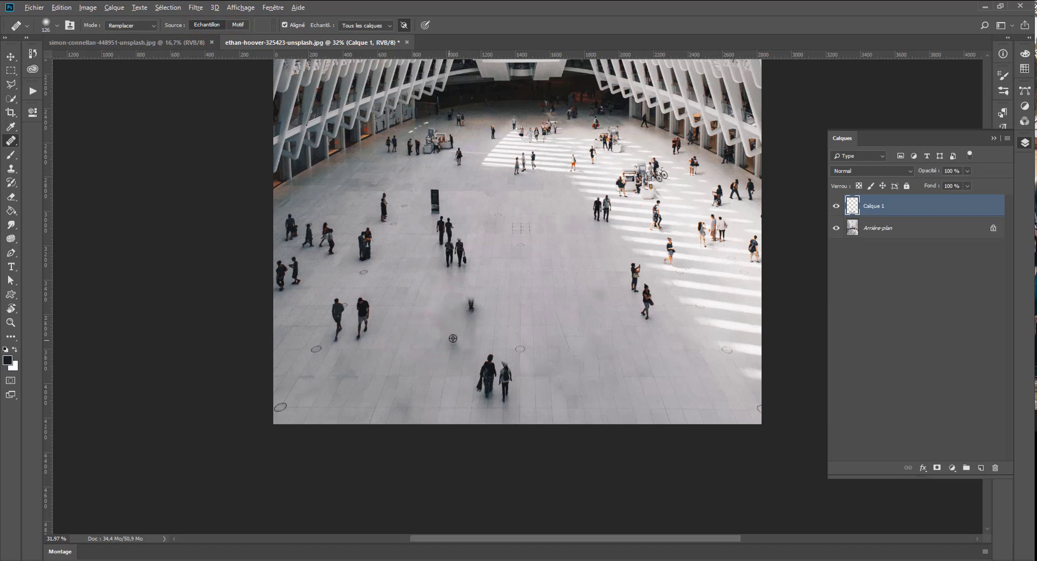
{"action": "key", "text": "ctrl+z"}
Add a Niveaux adjustment layer above Calque 1 with the midtone input at 0,92 and the white input at 230
{"action": "left_click", "coordinate": [951, 458]}
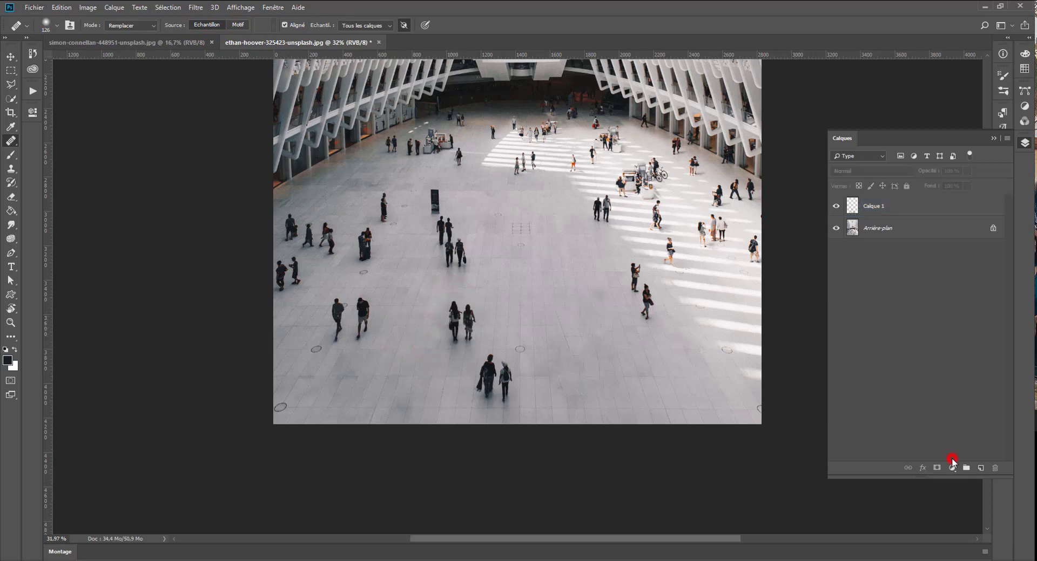
{"action": "left_click", "coordinate": [891, 207]}
{"action": "left_click", "coordinate": [952, 468]}
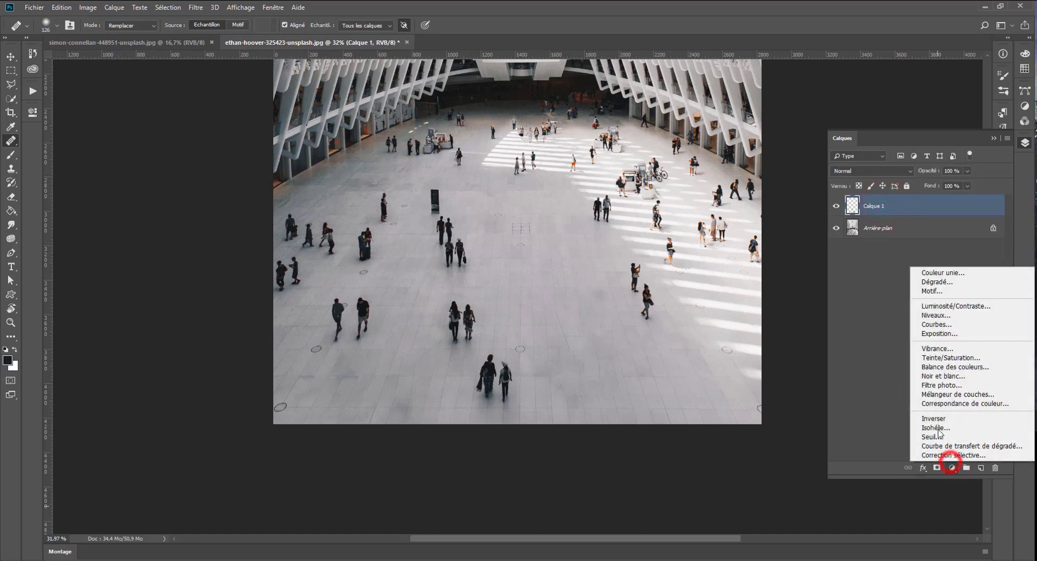
{"action": "left_click", "coordinate": [939, 316]}
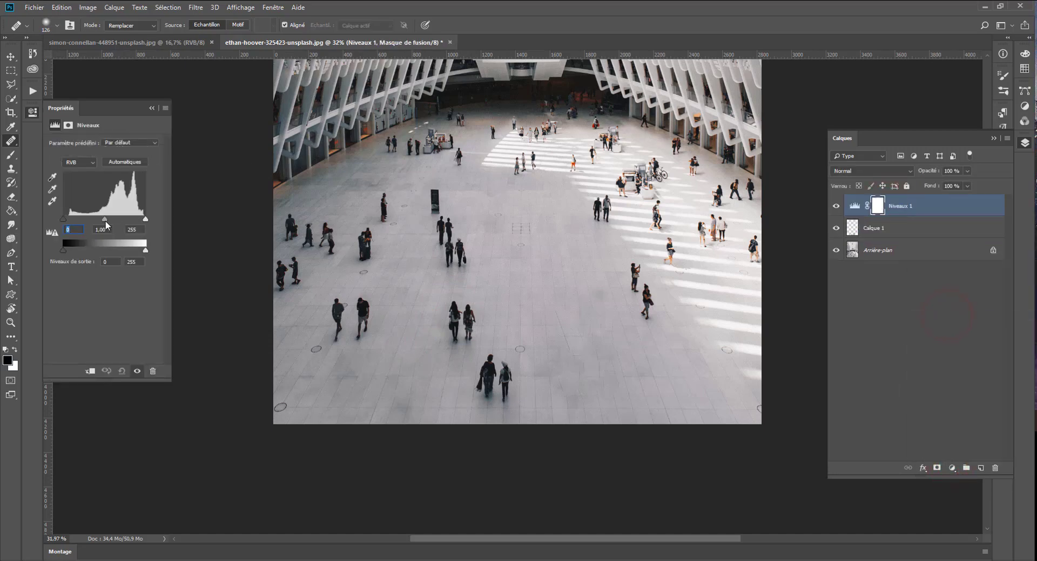
{"action": "mouse_move", "coordinate": [104, 219]}
{"action": "left_mouse_down"}
{"action": "mouse_move", "coordinate": [89, 223]}
{"action": "mouse_move", "coordinate": [137, 219]}
{"action": "left_mouse_up"}
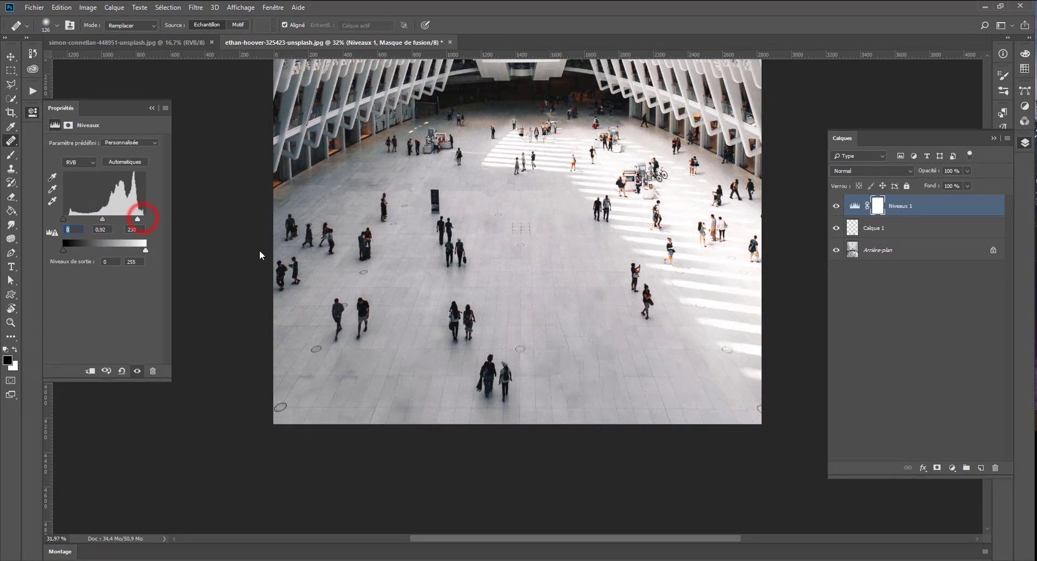
Compare the retouching with Niveaux 1 placed below Calque 1, toggling Calque 1's visibility, and restore the original layer order
{"action": "left_click_drag", "start_coordinate": [909, 205], "coordinate": [913, 238]}
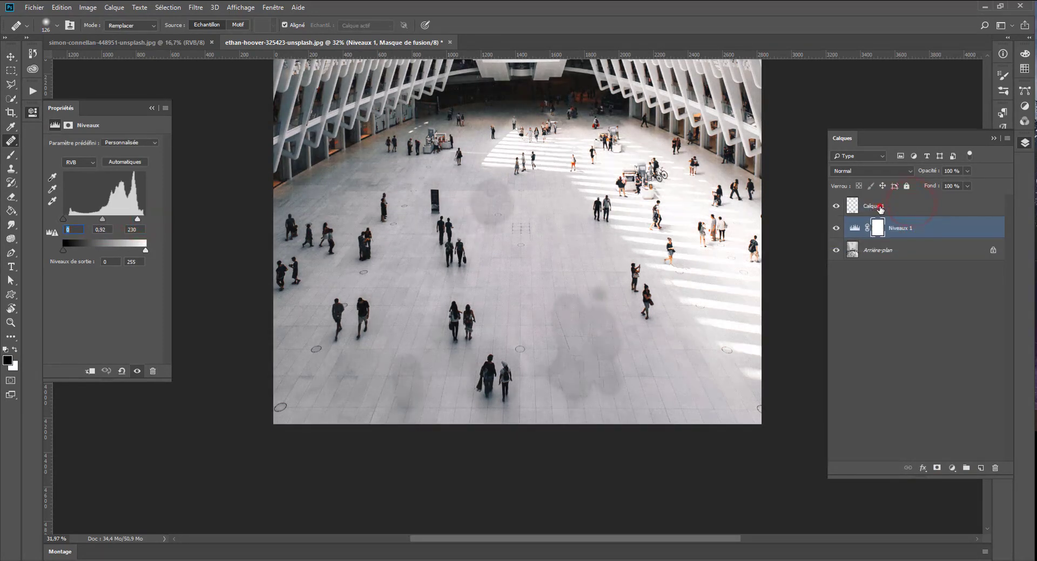
{"action": "left_click", "coordinate": [879, 206]}
{"action": "left_click", "coordinate": [836, 203]}
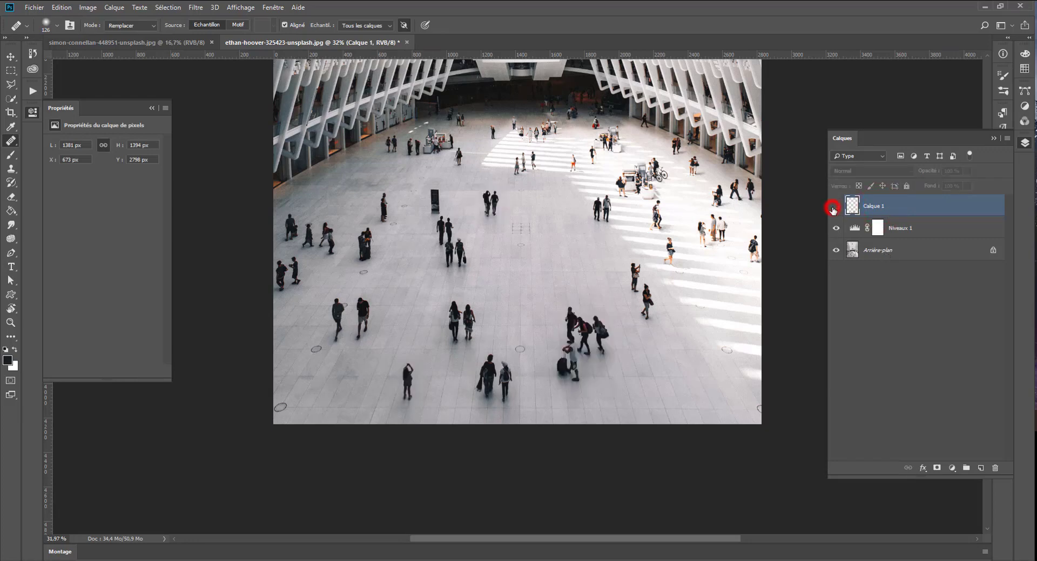
{"action": "left_click", "coordinate": [836, 203]}
{"action": "left_click_drag", "start_coordinate": [863, 207], "coordinate": [878, 234]}
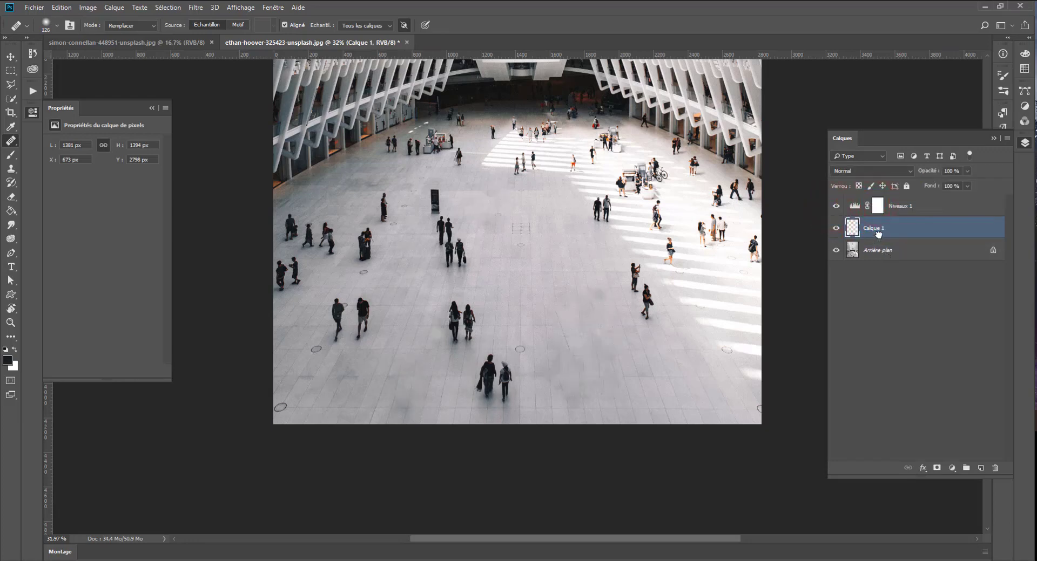
Add a new empty layer above the Niveaux 1 adjustment layer
{"action": "left_click", "coordinate": [916, 205]}
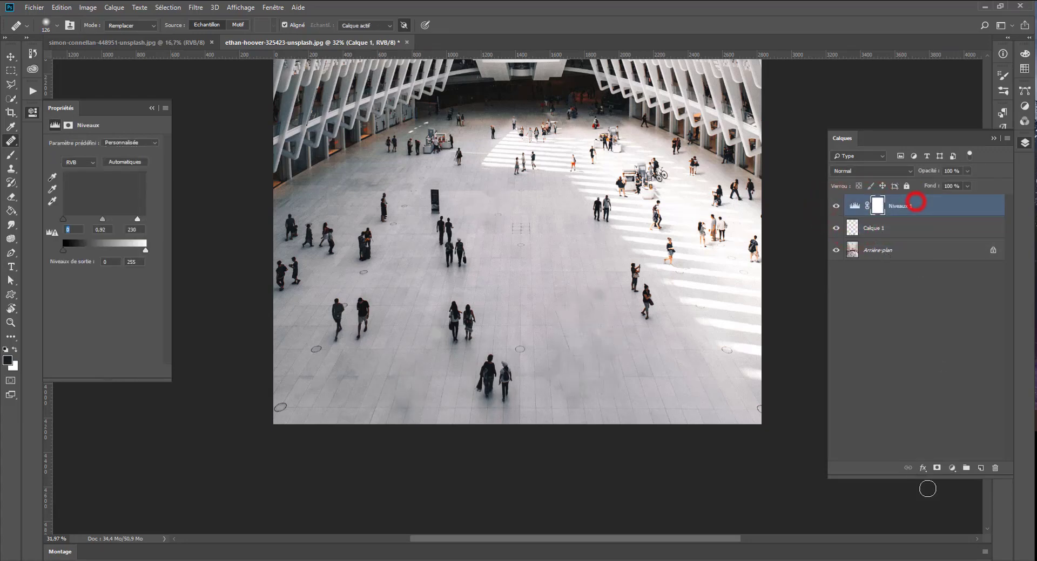
{"action": "left_click", "coordinate": [980, 468]}
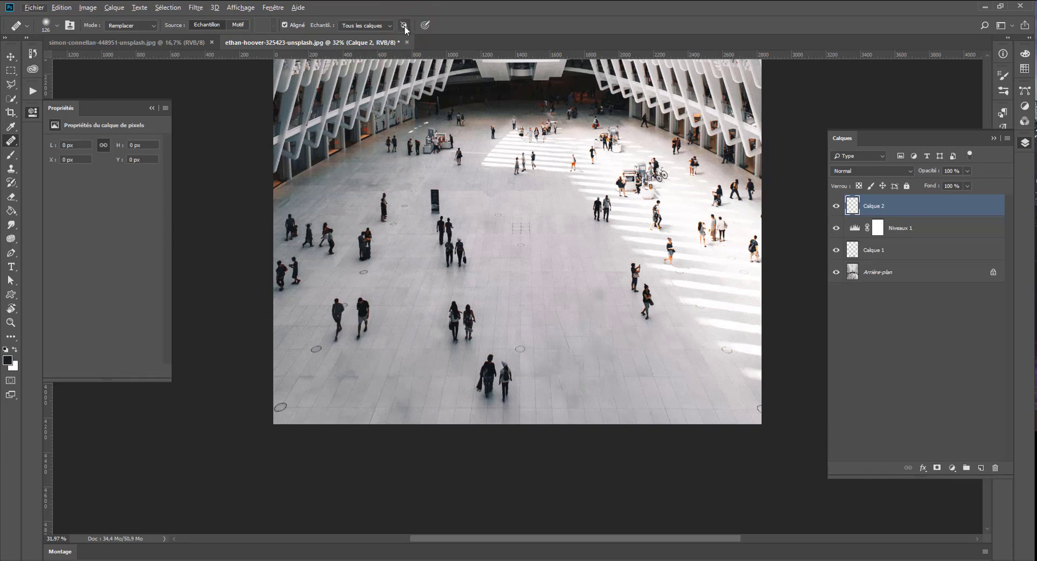
Heal the right-hand couple and the pair above the frontmost couple with sampled floor on Calque 2
{"action": "left_click", "coordinate": [612, 304], "text": "alt"}
{"action": "mouse_move", "coordinate": [628, 267]}
{"action": "left_mouse_down"}
{"action": "mouse_move", "coordinate": [634, 290]}
{"action": "mouse_move", "coordinate": [634, 256]}
{"action": "mouse_move", "coordinate": [627, 272]}
{"action": "mouse_move", "coordinate": [652, 300]}
{"action": "mouse_move", "coordinate": [650, 318]}
{"action": "mouse_move", "coordinate": [631, 280]}
{"action": "left_mouse_up"}
{"action": "key", "text": "ctrl+z"}
{"action": "left_click", "coordinate": [617, 281], "text": "alt"}
{"action": "key", "text": "ctrl+z"}
{"action": "left_click", "coordinate": [595, 287], "text": "alt"}
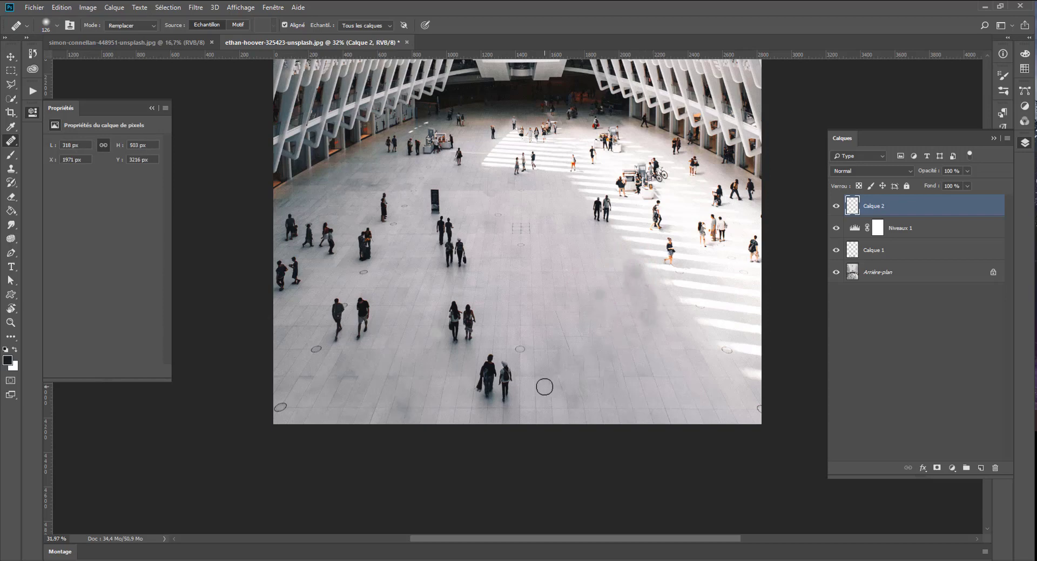
{"action": "left_click", "coordinate": [542, 368]}
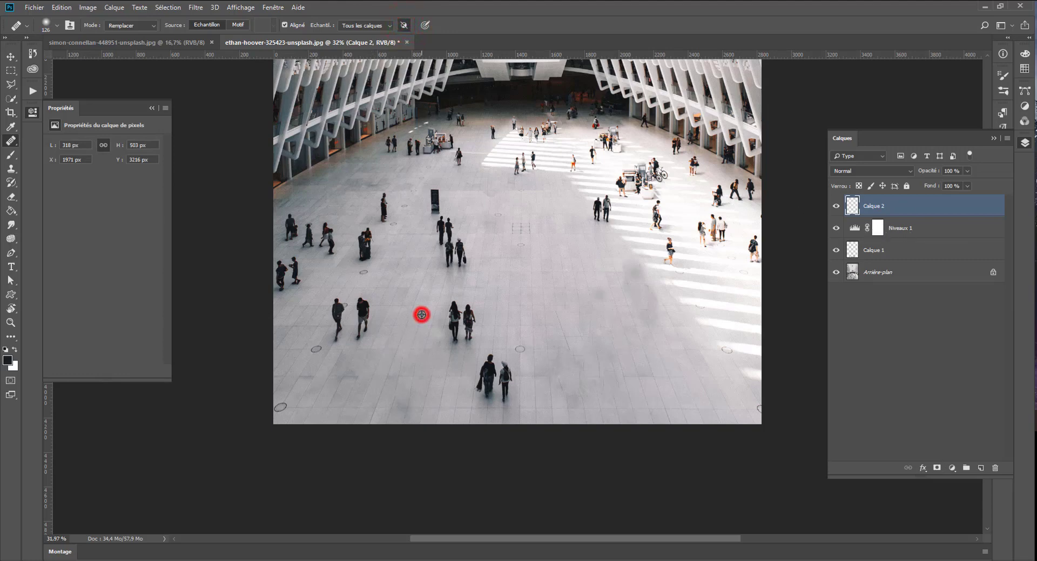
{"action": "mouse_move", "coordinate": [448, 306]}
{"action": "left_mouse_down"}
{"action": "mouse_move", "coordinate": [445, 337]}
{"action": "mouse_move", "coordinate": [458, 301]}
{"action": "mouse_move", "coordinate": [460, 335]}
{"action": "mouse_move", "coordinate": [448, 345]}
{"action": "mouse_move", "coordinate": [471, 304]}
{"action": "mouse_move", "coordinate": [462, 344]}
{"action": "mouse_move", "coordinate": [467, 318]}
{"action": "left_mouse_up"}
Compare the healed floor areas with Niveaux 1 hidden and shown, and display that adjustment layer's settings
{"action": "left_click", "coordinate": [835, 229]}
{"action": "left_click", "coordinate": [836, 230]}
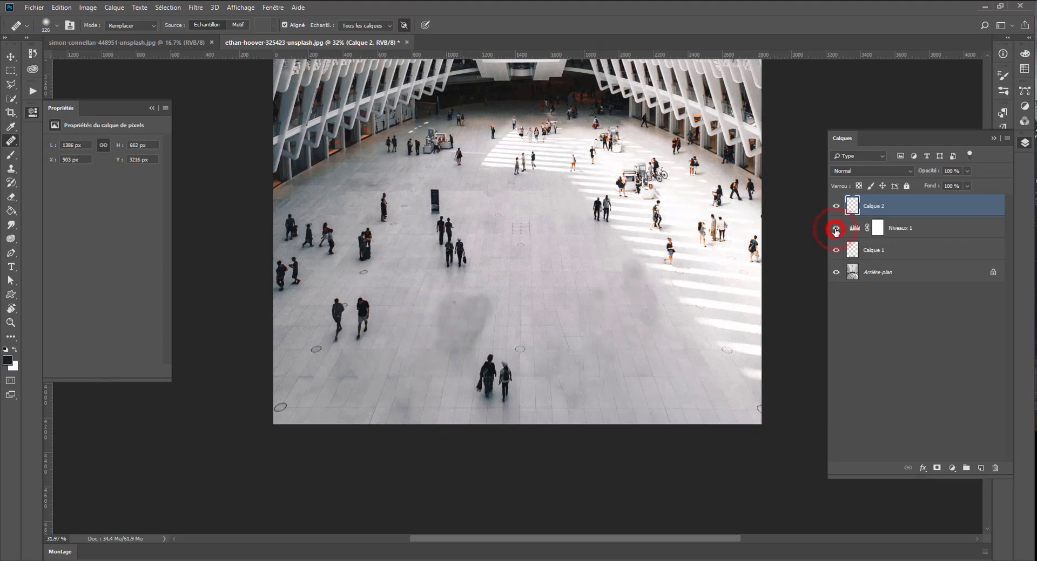
{"action": "left_click", "coordinate": [836, 229]}
{"action": "left_click", "coordinate": [836, 229]}
{"action": "left_click", "coordinate": [835, 229]}
{"action": "left_click", "coordinate": [835, 229]}
{"action": "left_click", "coordinate": [836, 229]}
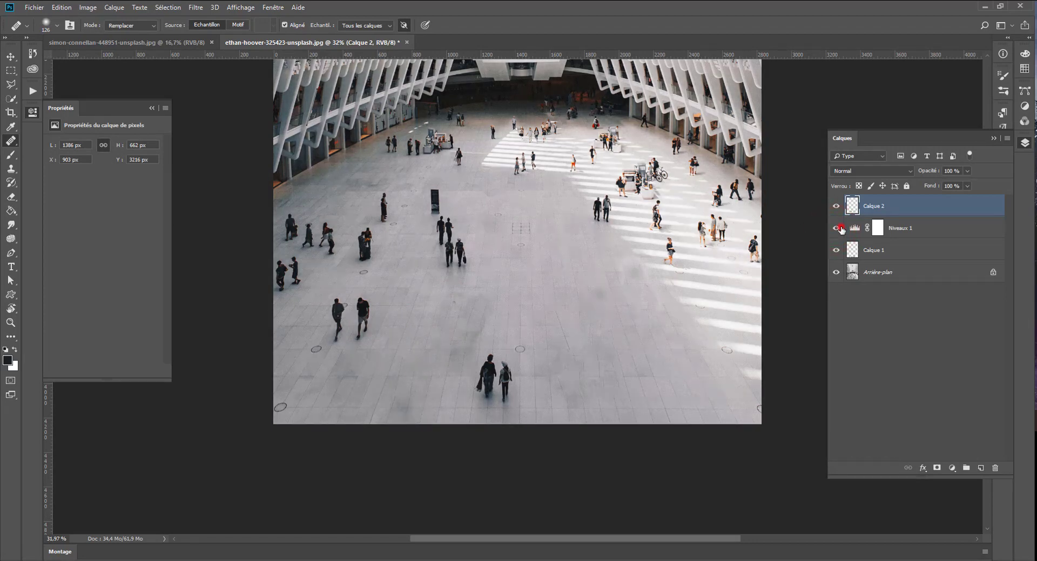
{"action": "left_click", "coordinate": [835, 229]}
{"action": "left_click", "coordinate": [836, 229]}
{"action": "left_click", "coordinate": [836, 229]}
{"action": "left_click", "coordinate": [836, 229]}
{"action": "left_click", "coordinate": [836, 230]}
{"action": "left_click", "coordinate": [857, 227]}
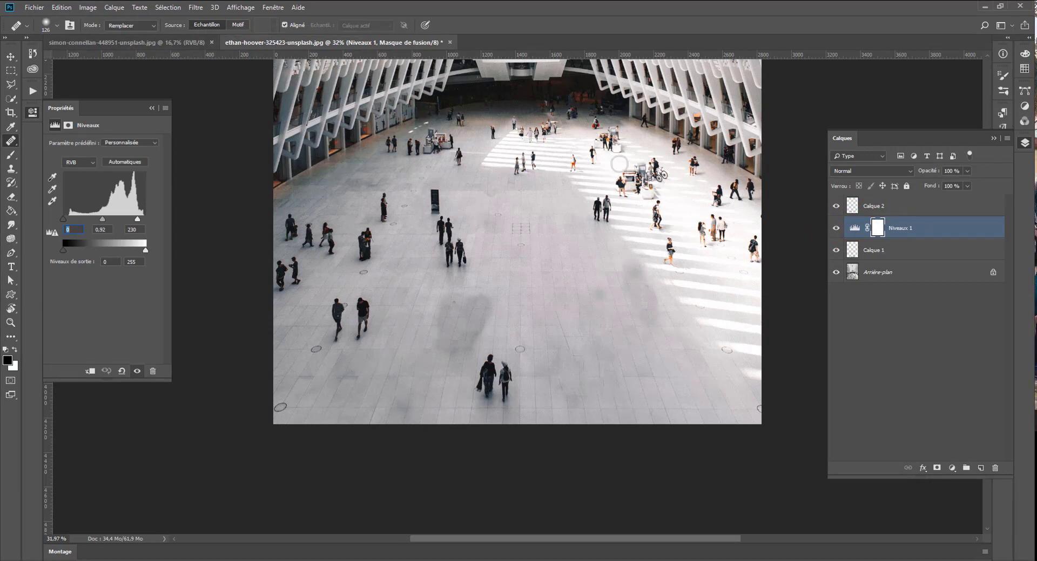
Close the station hall photo without saving and add an empty layer above the background of the cyclist portrait
{"action": "left_click", "coordinate": [450, 42]}
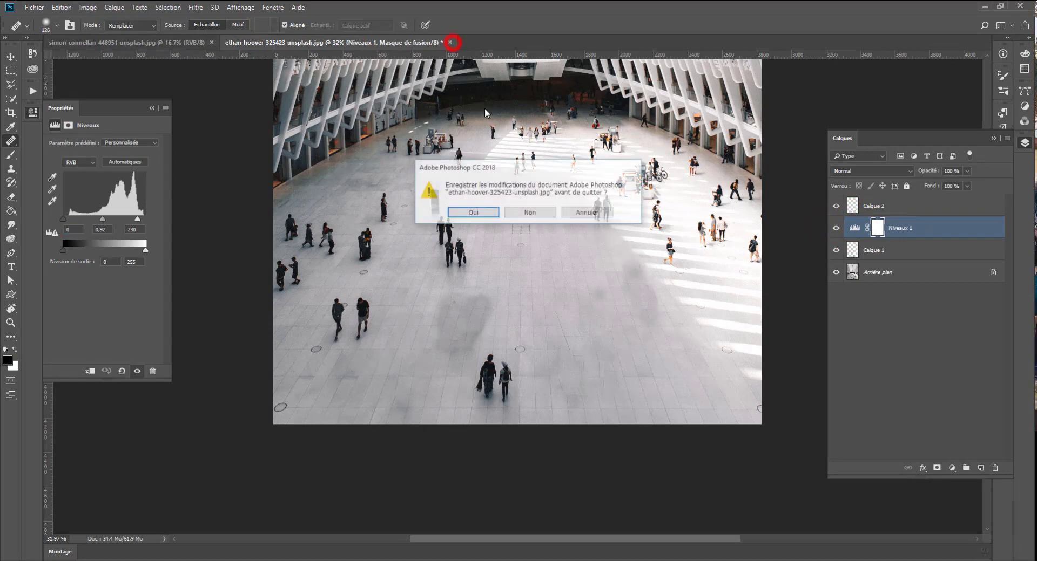
{"action": "left_click", "coordinate": [542, 212]}
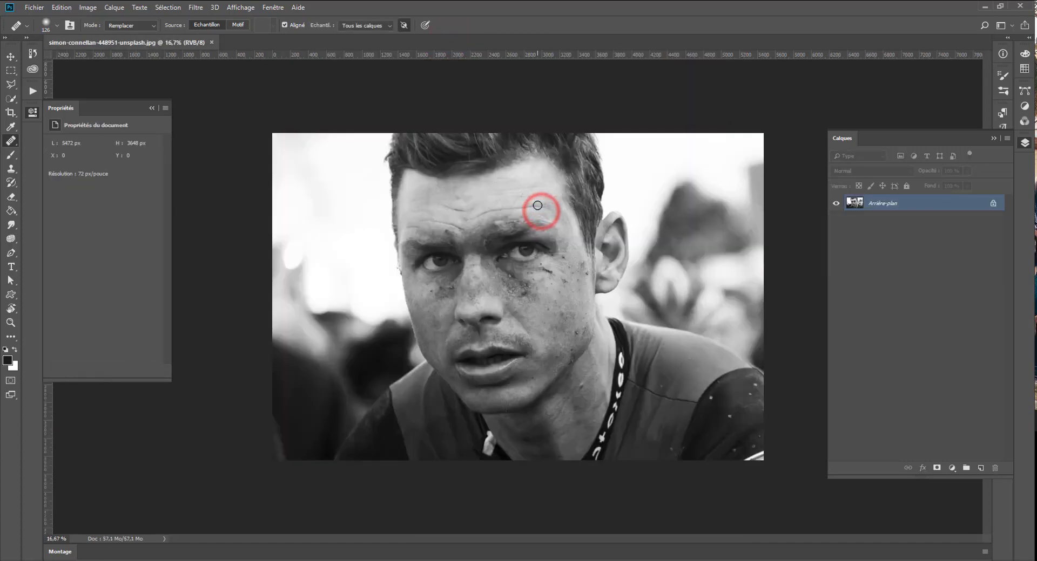
{"action": "scroll", "coordinate": [616, 331], "scroll_direction": "up", "scroll_amount": 5}
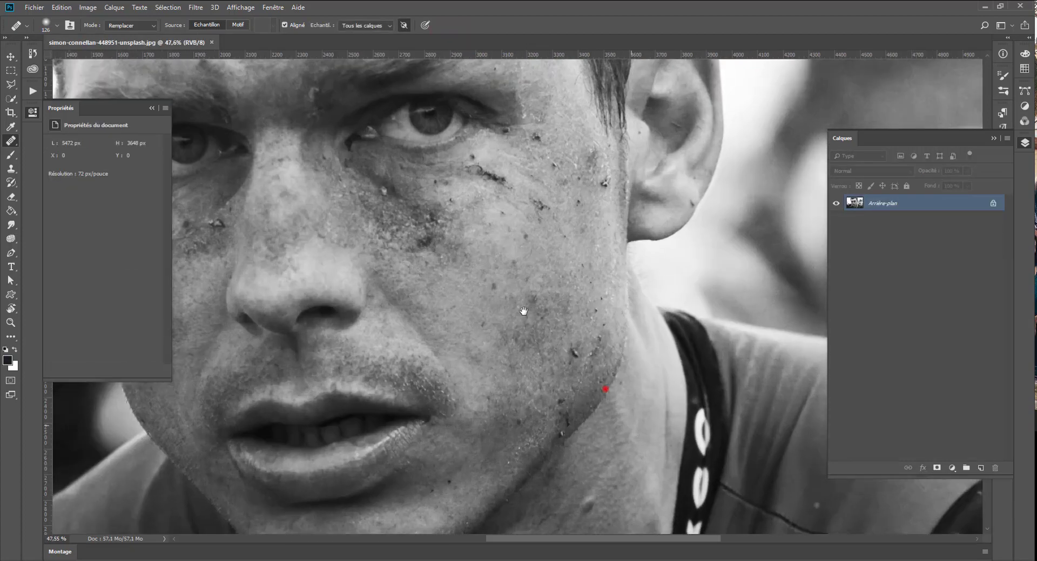
{"action": "left_click_drag", "start_coordinate": [524, 312], "coordinate": [338, 121]}
{"action": "left_click_drag", "start_coordinate": [500, 149], "coordinate": [536, 239]}
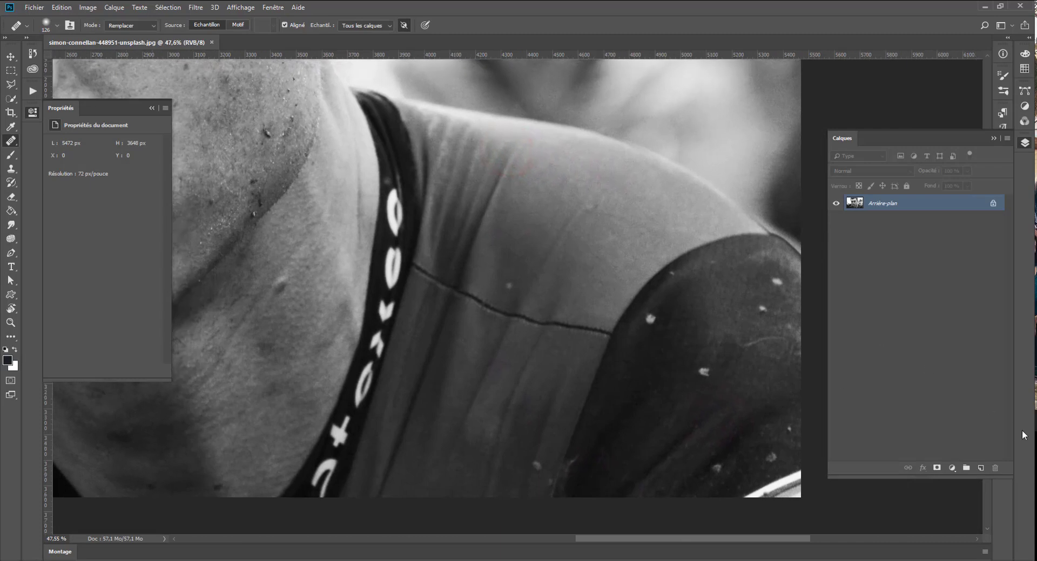
{"action": "left_click", "coordinate": [980, 468]}
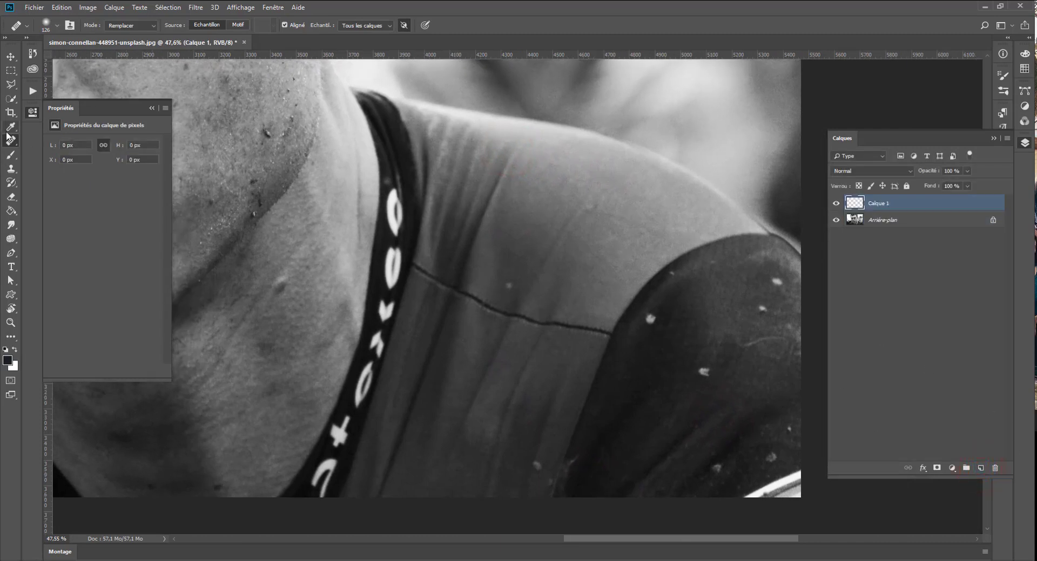
Remove the light spots from the jersey's shoulder and dark sleeve with the Spot Healing Brush
{"action": "right_click", "coordinate": [18, 146]}
{"action": "left_click", "coordinate": [70, 141]}
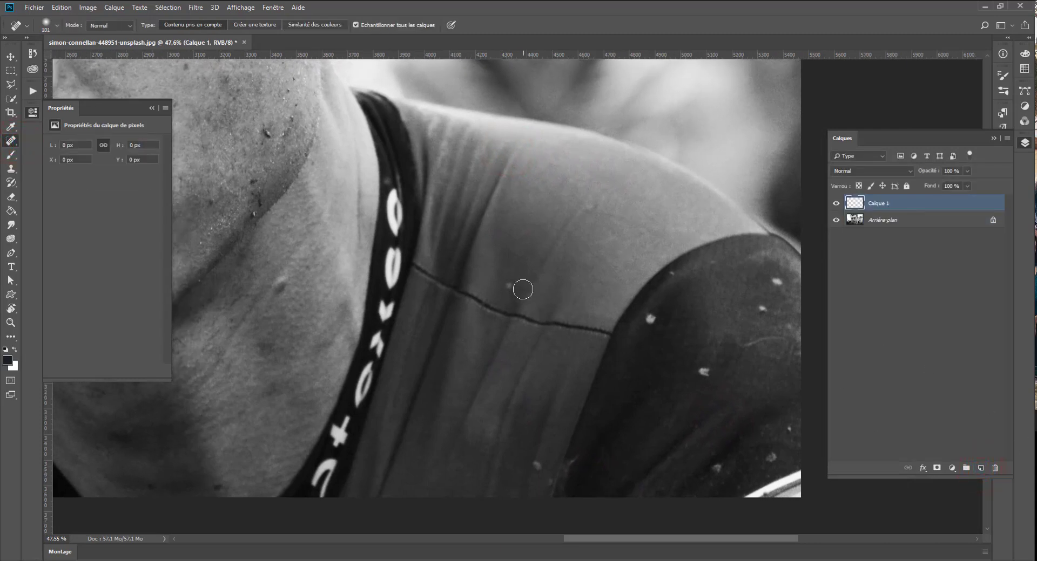
{"action": "left_click_drag", "start_coordinate": [506, 282], "coordinate": [504, 282]}
{"action": "left_click", "coordinate": [511, 287]}
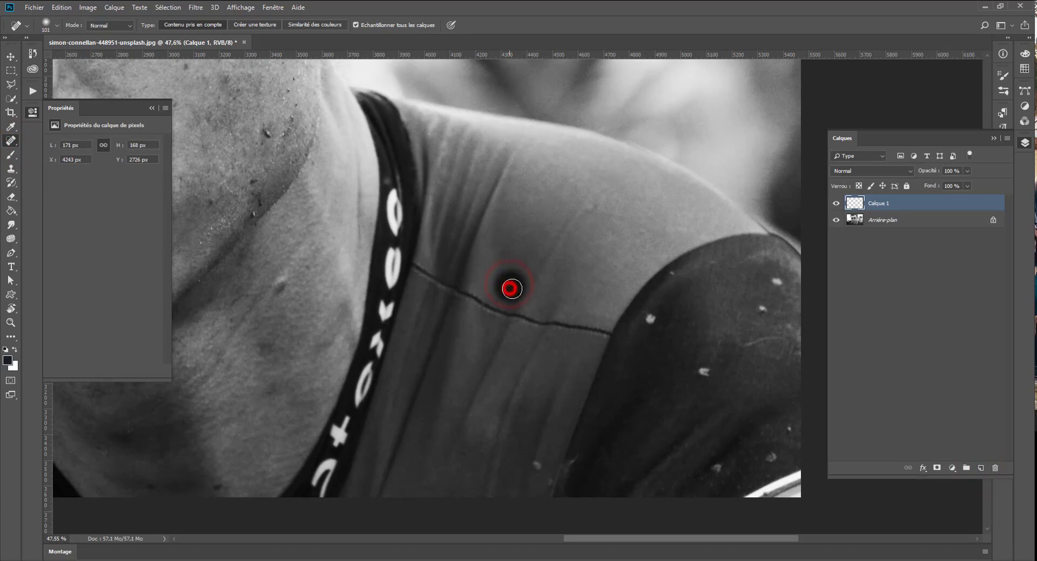
{"action": "left_click", "coordinate": [647, 321]}
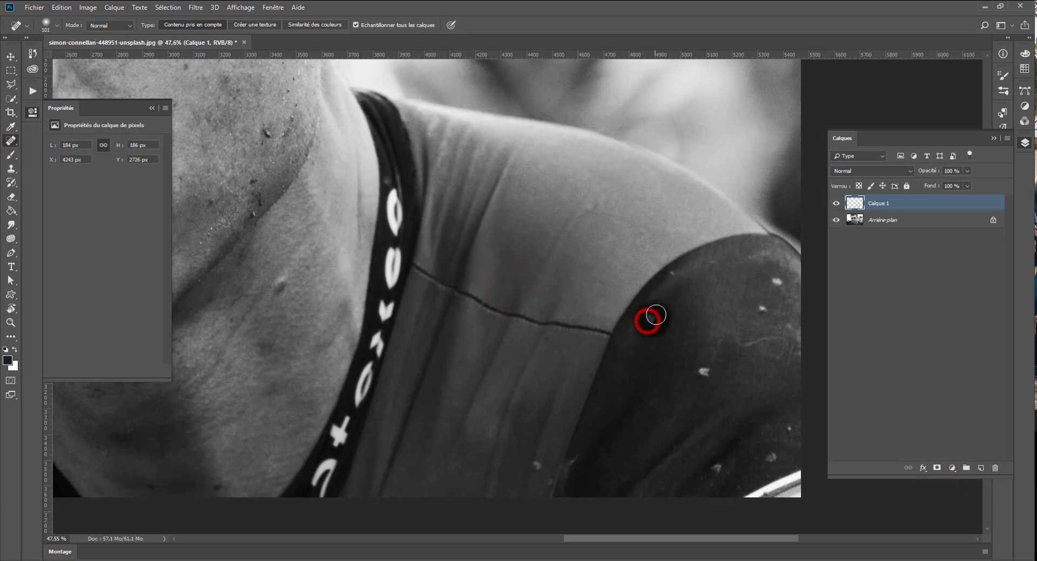
{"action": "mouse_move", "coordinate": [622, 375]}
{"action": "left_mouse_down"}
{"action": "mouse_move", "coordinate": [527, 296]}
{"action": "mouse_move", "coordinate": [509, 294]}
{"action": "left_mouse_up"}
{"action": "left_click", "coordinate": [585, 293]}
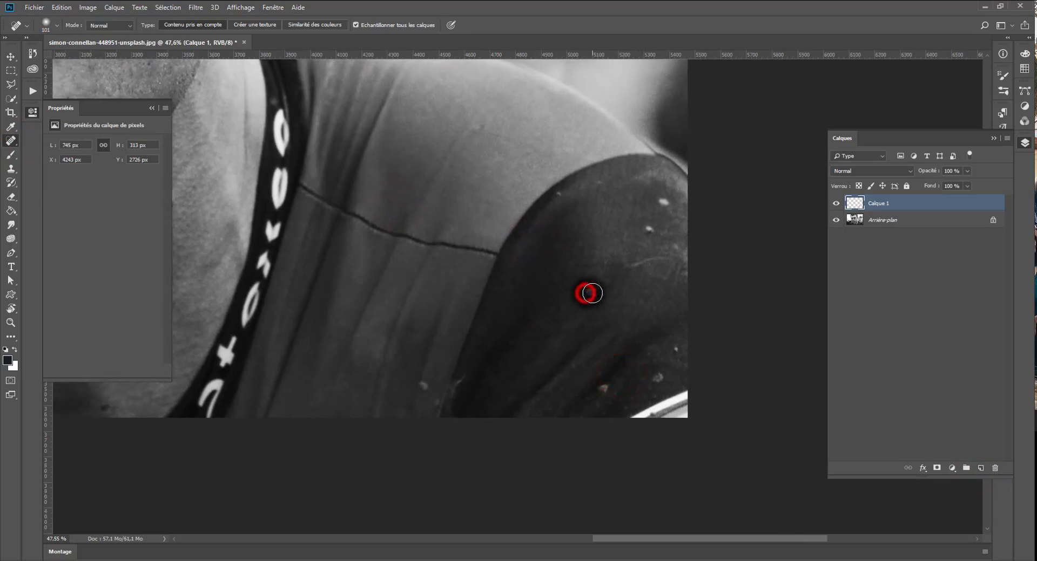
{"action": "left_click", "coordinate": [650, 228]}
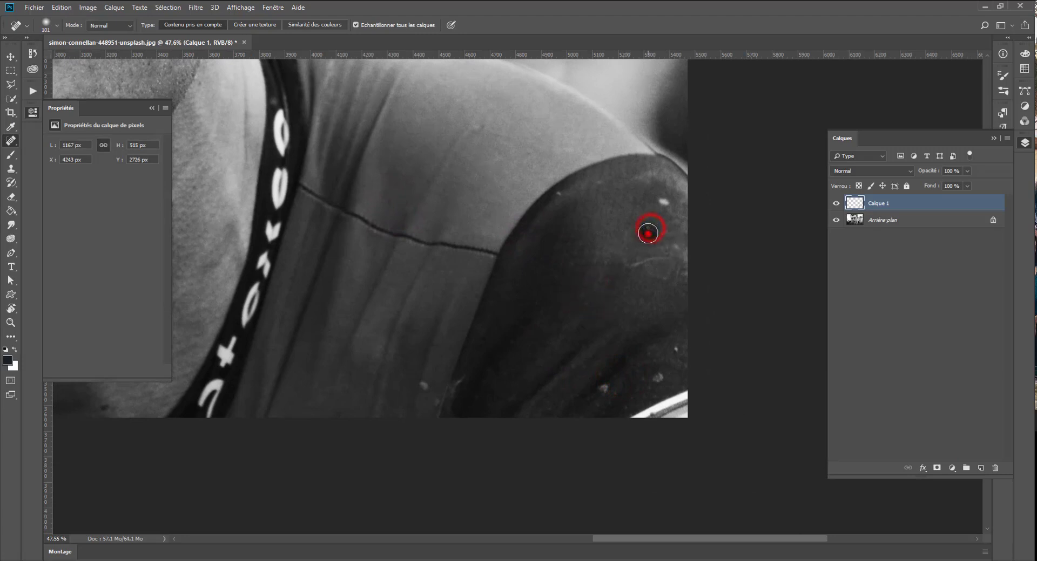
{"action": "left_click", "coordinate": [664, 201]}
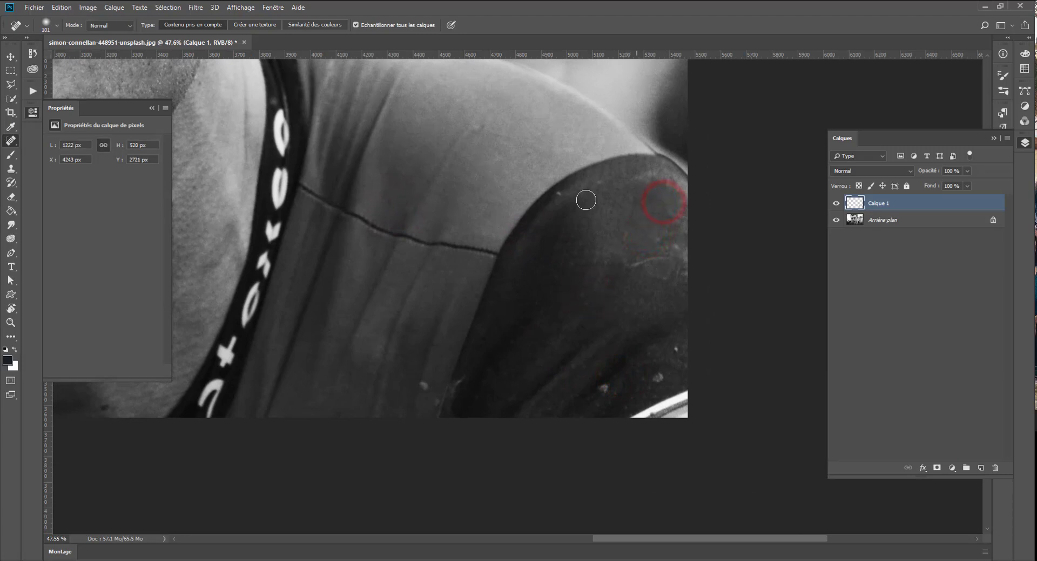
{"action": "left_click", "coordinate": [671, 349]}
{"action": "left_click", "coordinate": [656, 379]}
{"action": "left_click", "coordinate": [608, 380]}
{"action": "left_click", "coordinate": [434, 400]}
Compare the whole portrait with the retouching on Calque 1 hidden and shown
{"action": "scroll", "coordinate": [369, 304], "scroll_direction": "down", "scroll_amount": 5}
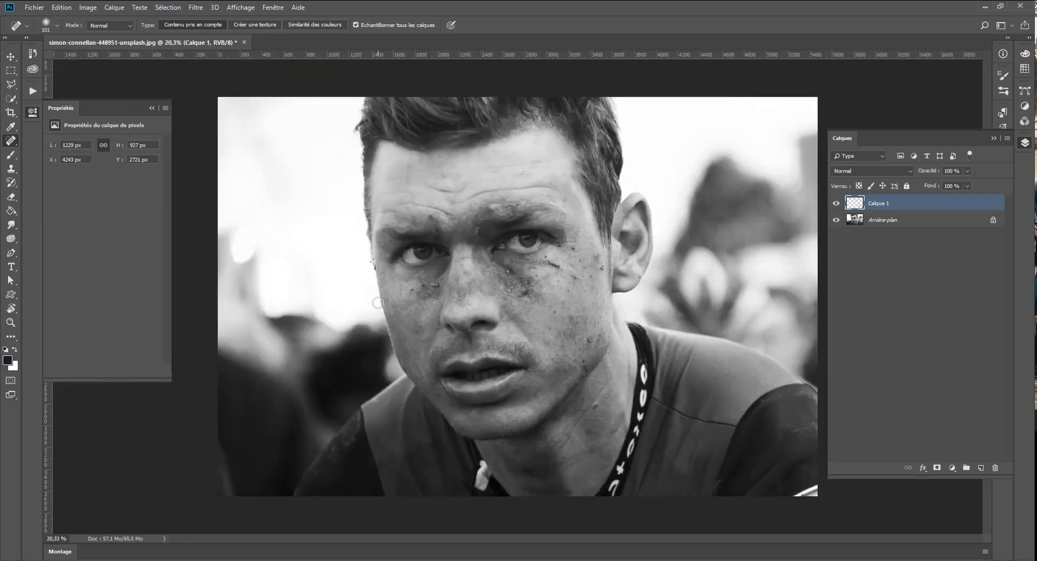
{"action": "left_click", "coordinate": [833, 203]}
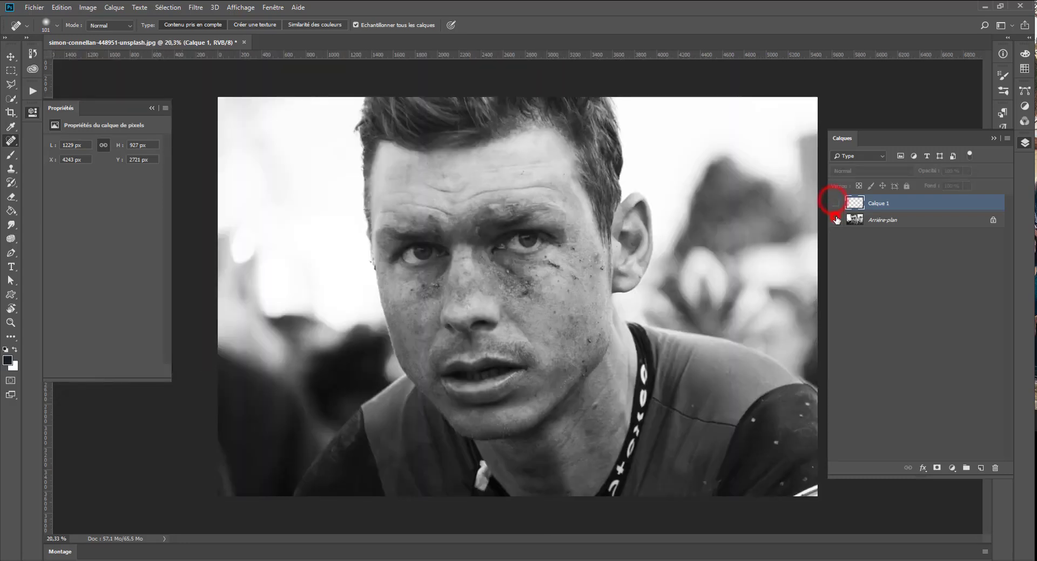
{"action": "left_click", "coordinate": [836, 220]}
{"action": "left_click", "coordinate": [836, 223]}
{"action": "left_click", "coordinate": [835, 204]}
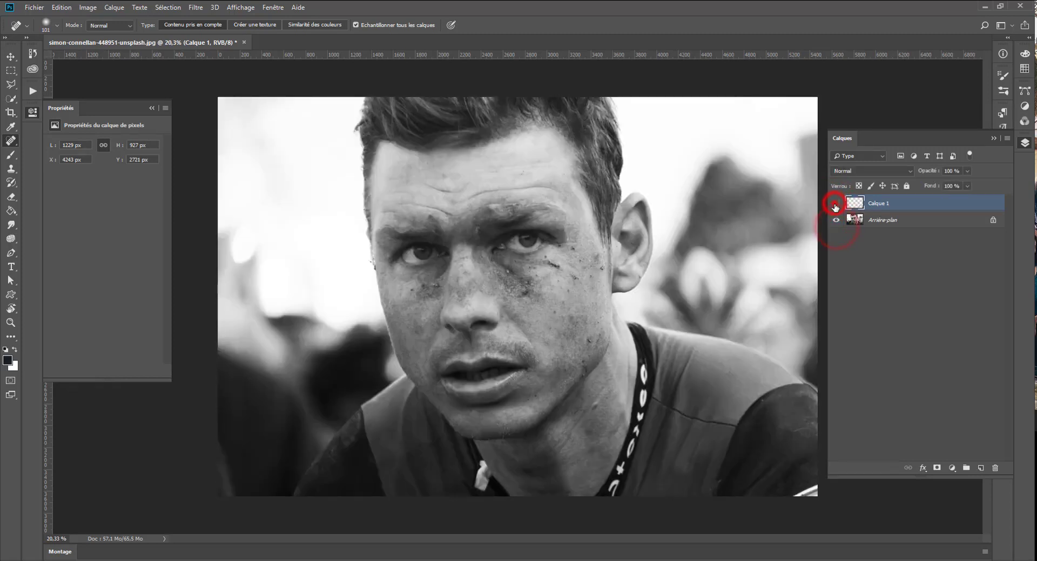
Heal the blemishes along the base of the neck and the bump on the side of the neck
{"action": "scroll", "coordinate": [721, 430], "scroll_direction": "up", "scroll_amount": 3}
{"action": "left_click_drag", "start_coordinate": [721, 430], "coordinate": [510, 246]}
{"action": "left_click_drag", "start_coordinate": [411, 290], "coordinate": [727, 255]}
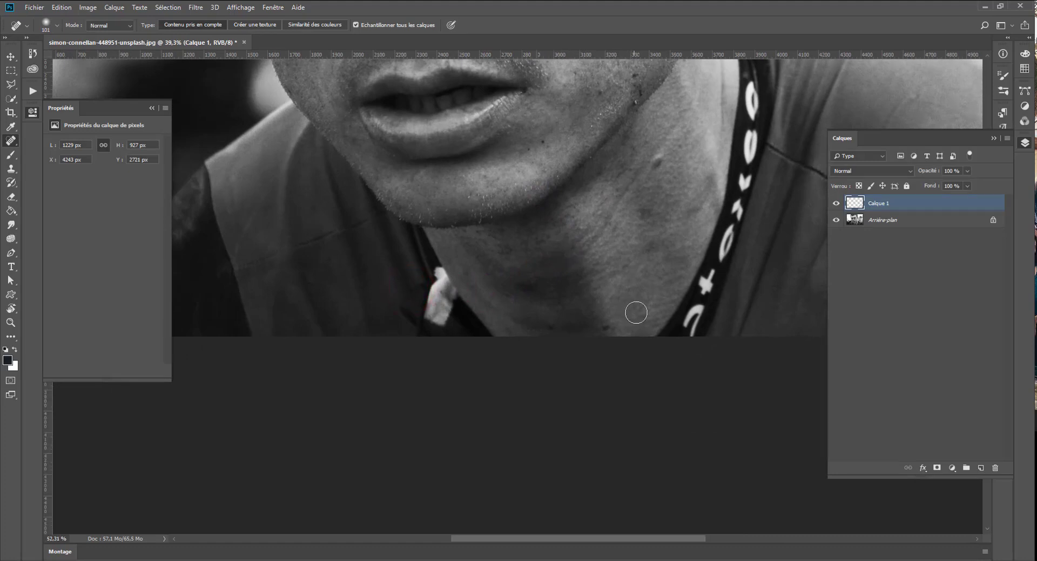
{"action": "scroll", "coordinate": [600, 343], "scroll_direction": "up", "scroll_amount": 1}
{"action": "left_click", "coordinate": [598, 335]}
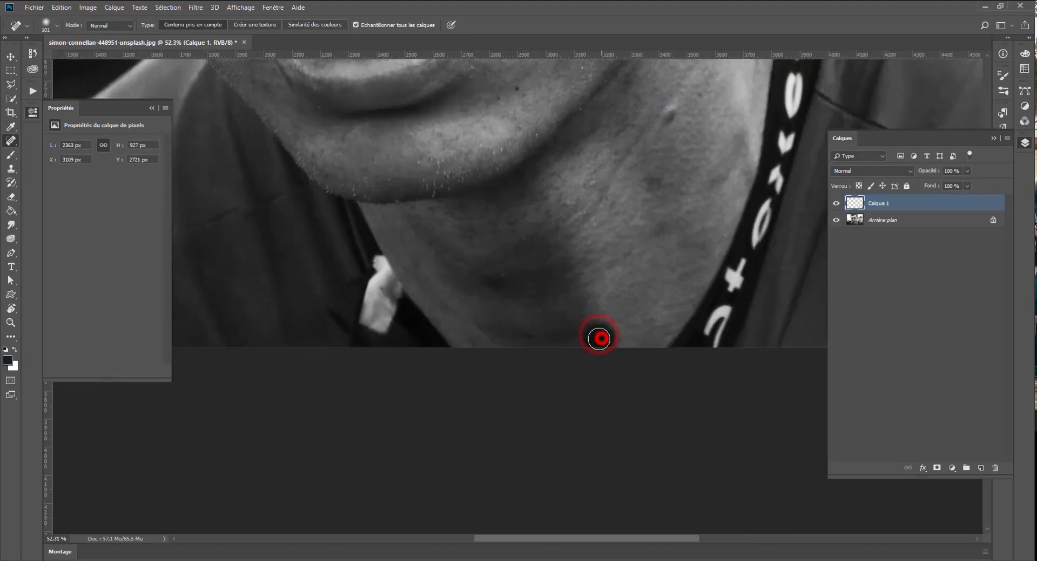
{"action": "left_click", "coordinate": [524, 331]}
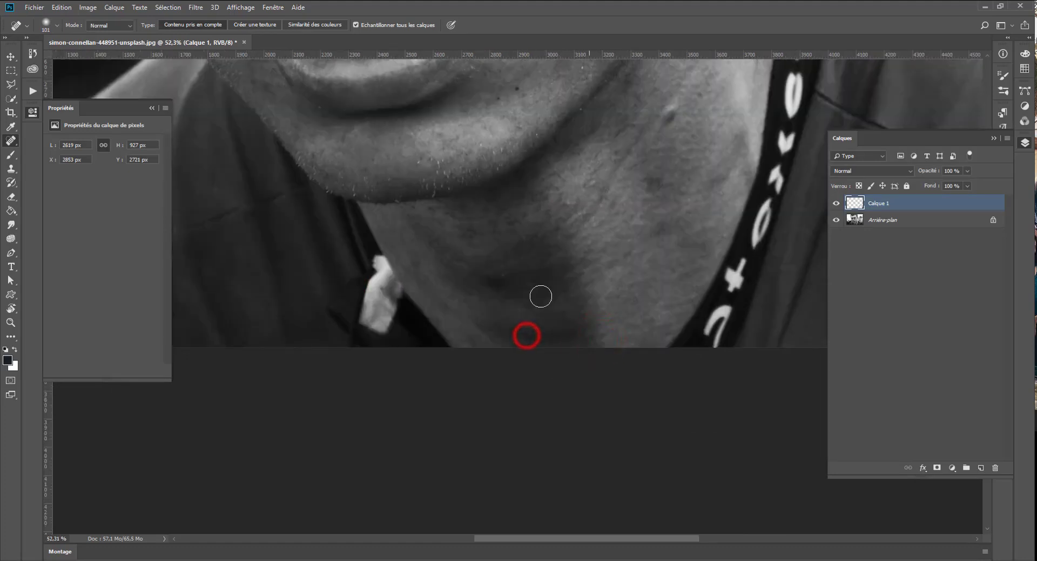
{"action": "mouse_move", "coordinate": [627, 225]}
{"action": "left_mouse_down"}
{"action": "mouse_move", "coordinate": [516, 201]}
{"action": "mouse_move", "coordinate": [475, 250]}
{"action": "left_mouse_up"}
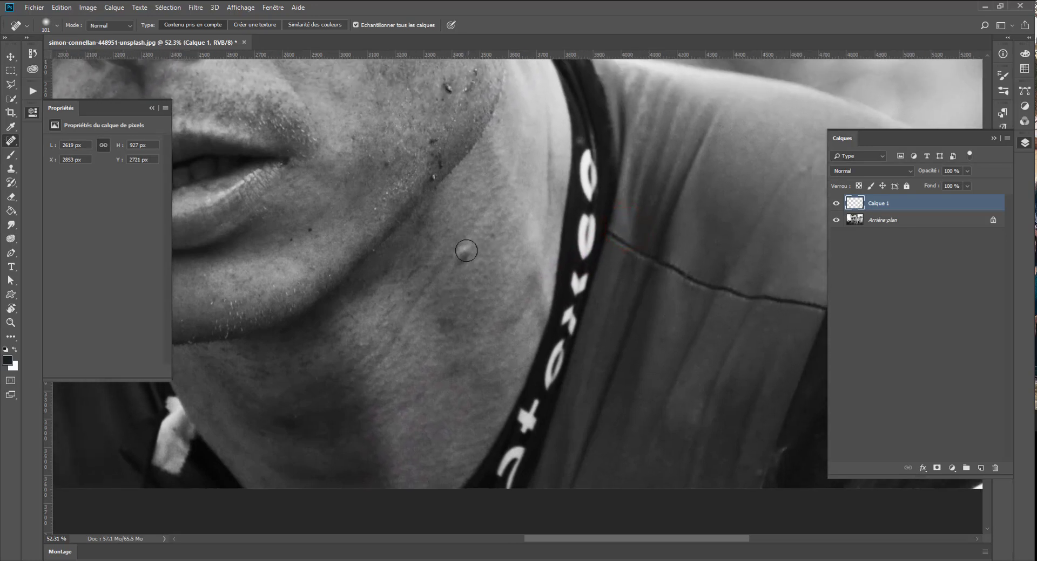
{"action": "left_click", "coordinate": [462, 254]}
Remove the dark spots on the chin below the mouth corner with the Healing Brush, using nearby sampled skin
{"action": "left_click_drag", "start_coordinate": [405, 309], "coordinate": [494, 374]}
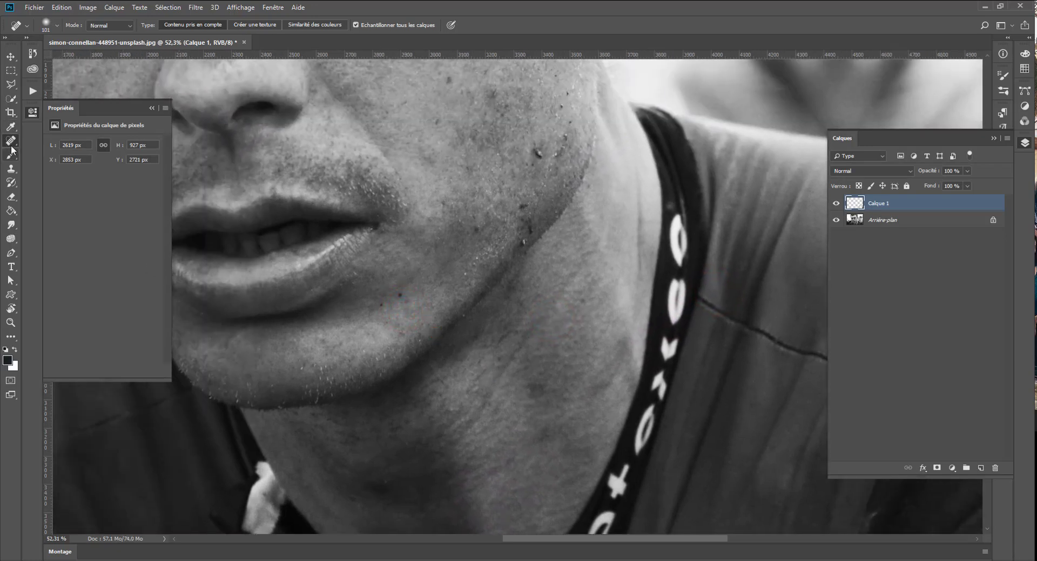
{"action": "left_click_drag", "start_coordinate": [13, 147], "coordinate": [54, 150]}
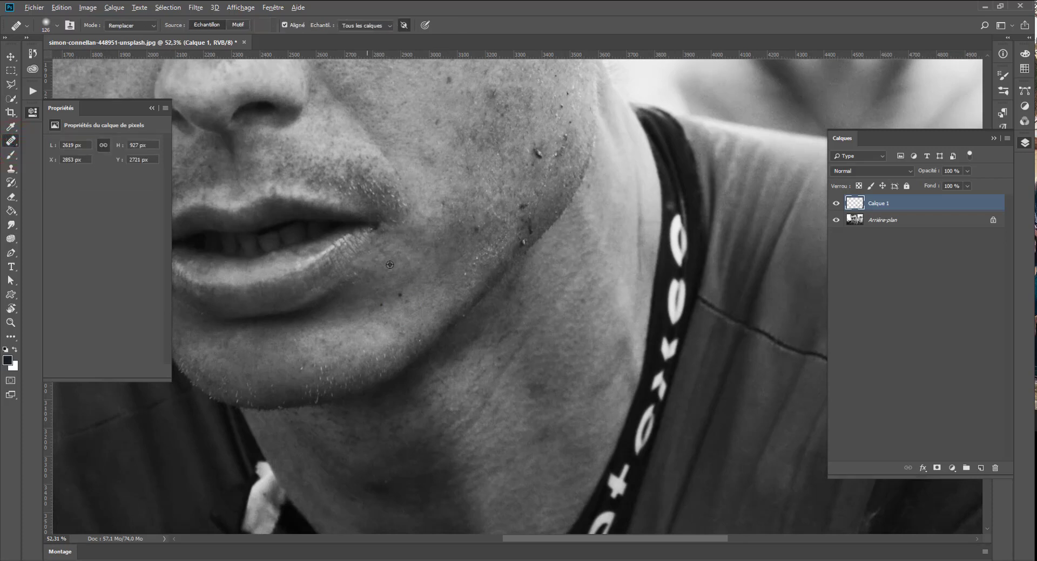
{"action": "left_click", "coordinate": [399, 296]}
{"action": "left_click", "coordinate": [384, 322], "text": "alt"}
{"action": "left_click", "coordinate": [378, 304]}
Heal the dirt specks on the lower cheek and toward the jaw edge with sampled skin
{"action": "left_click_drag", "start_coordinate": [513, 161], "coordinate": [456, 192]}
{"action": "left_click", "coordinate": [397, 243]}
{"action": "left_click", "coordinate": [416, 261]}
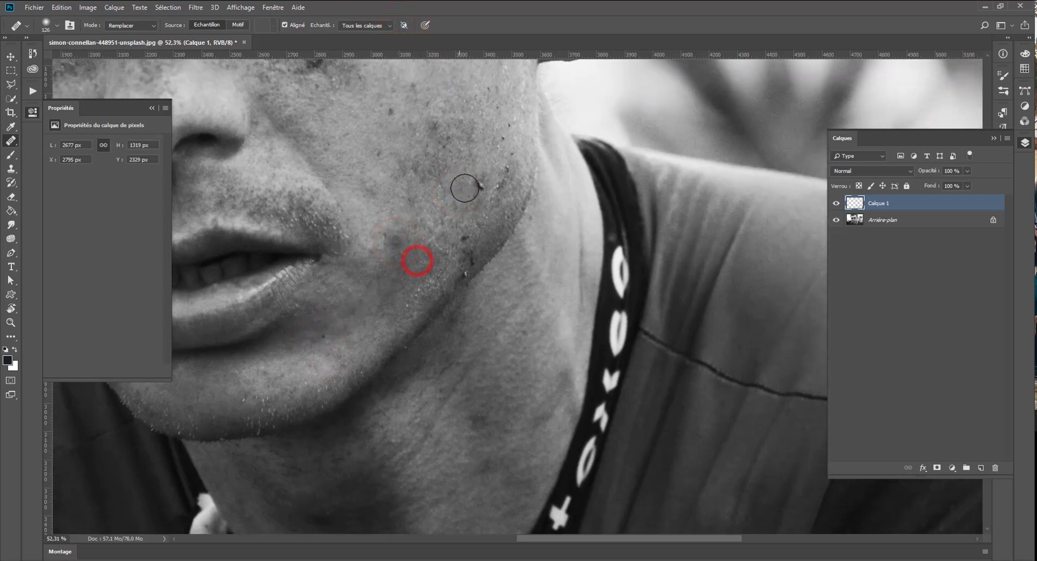
{"action": "left_click", "coordinate": [474, 186]}
{"action": "left_click", "coordinate": [469, 161]}
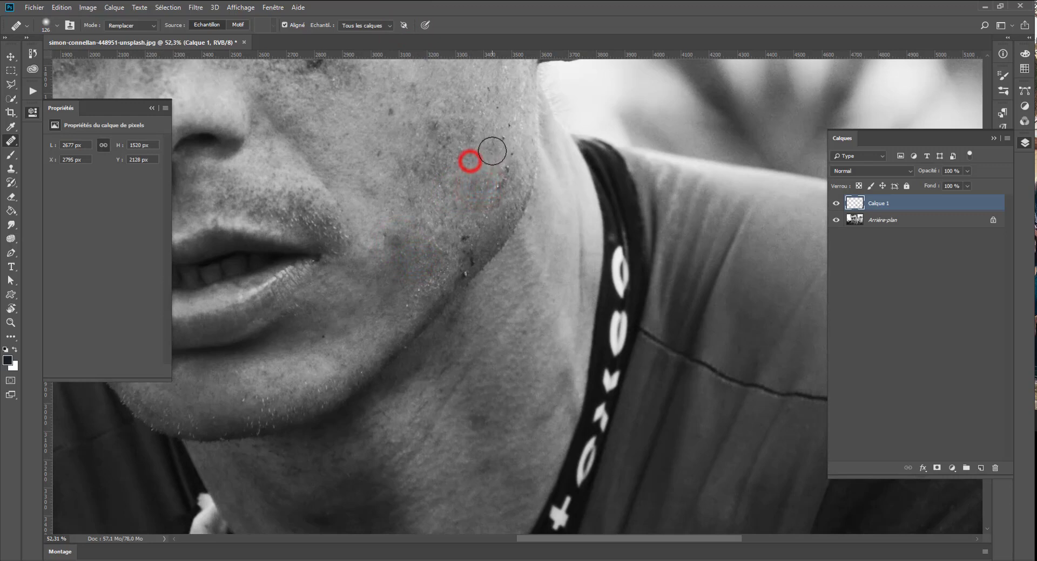
{"action": "left_click", "coordinate": [491, 151]}
{"action": "left_click", "coordinate": [502, 136]}
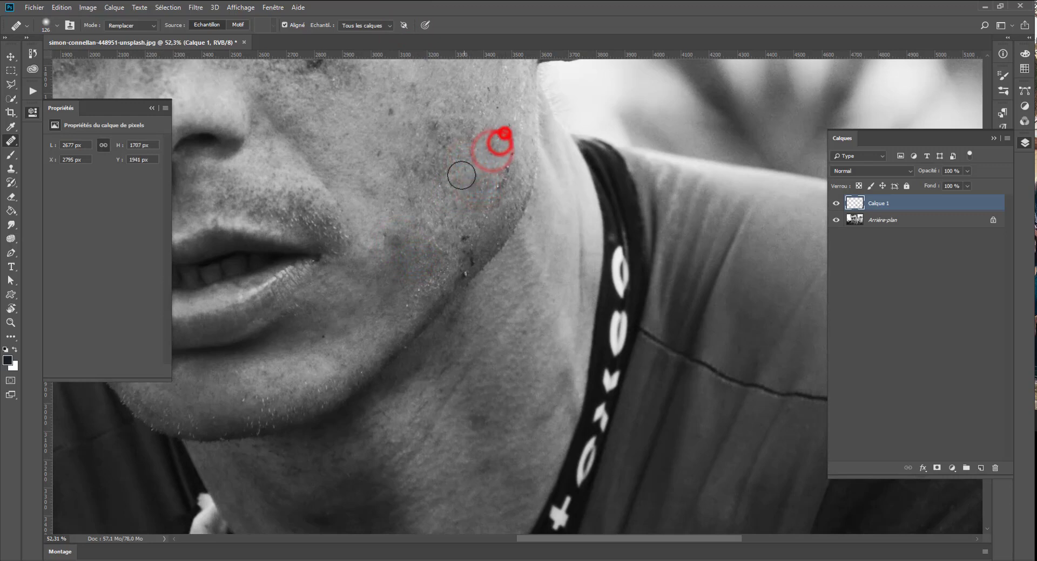
{"action": "left_click", "coordinate": [482, 262]}
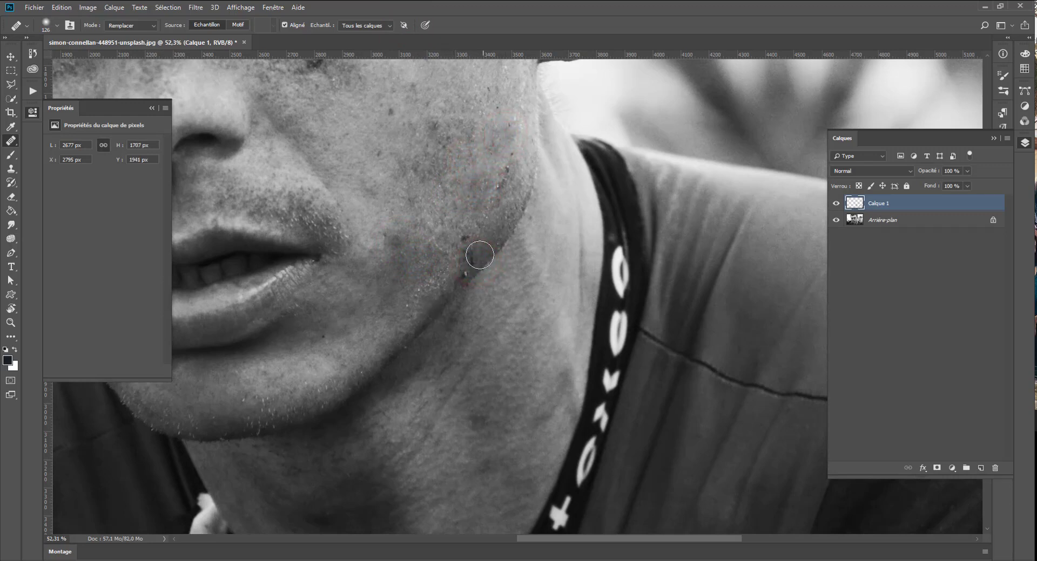
Remove the remaining specks along the jawline and jaw edge with the Spot Healing Brush
{"action": "left_click_drag", "start_coordinate": [14, 143], "coordinate": [70, 143]}
{"action": "left_click", "coordinate": [465, 238]}
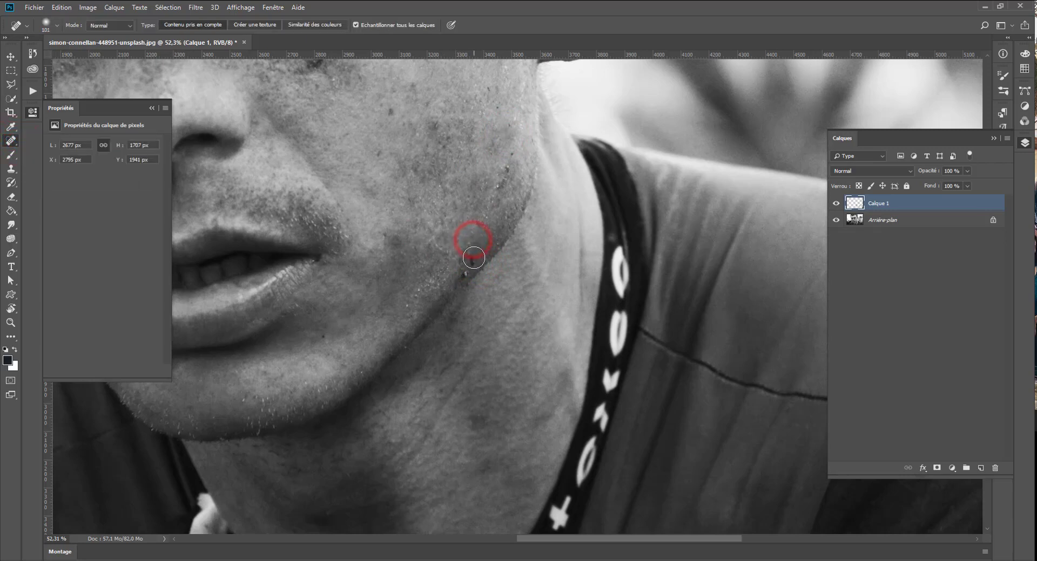
{"action": "left_click", "coordinate": [465, 270]}
{"action": "left_click", "coordinate": [493, 195]}
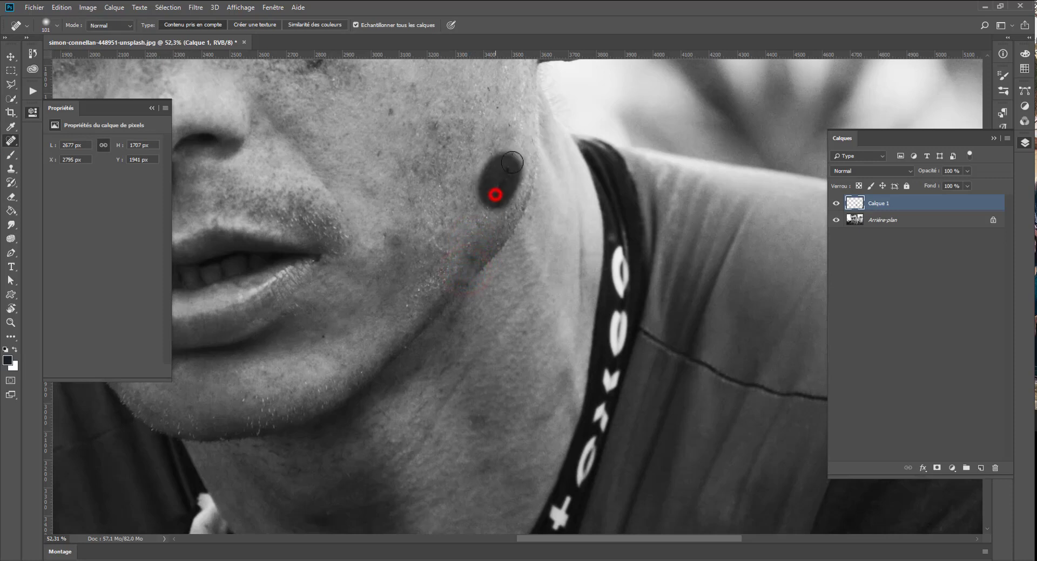
Remove the dark dirt patches under the eye, the scratch on the cheekbone and the marks beside it
{"action": "left_click_drag", "start_coordinate": [386, 171], "coordinate": [436, 321]}
{"action": "left_click", "coordinate": [379, 234]}
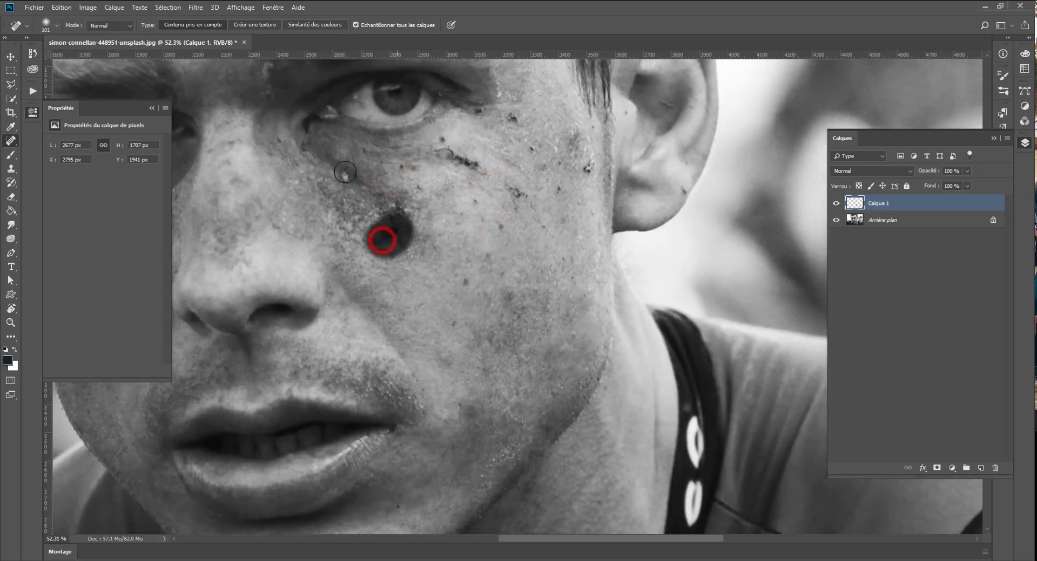
{"action": "left_click", "coordinate": [340, 170]}
{"action": "left_click_drag", "start_coordinate": [441, 154], "coordinate": [489, 185]}
{"action": "left_click", "coordinate": [512, 183]}
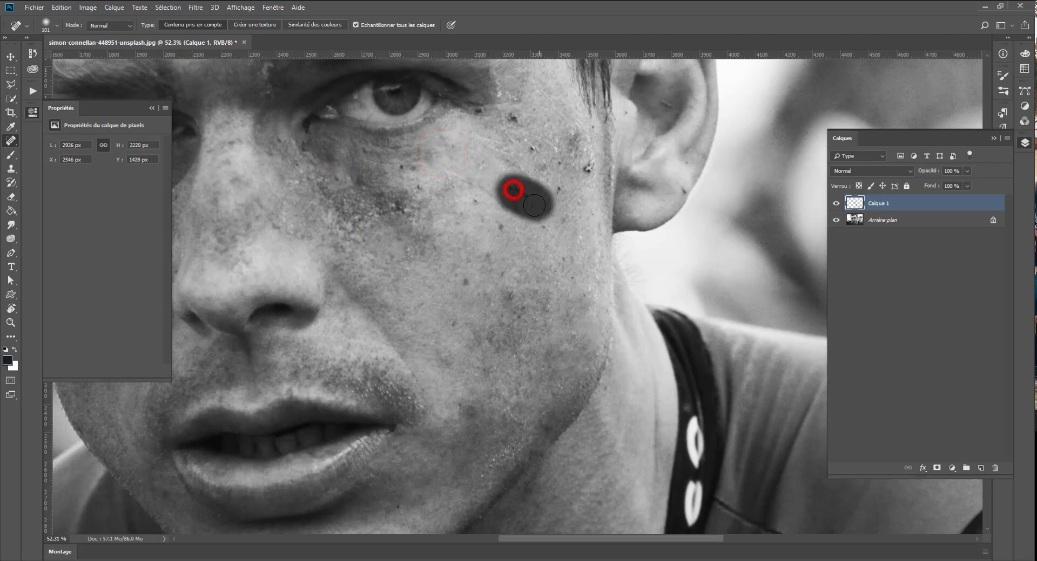
{"action": "left_click", "coordinate": [509, 229]}
Heal the dark speck in front of the ear and the spots on the ear and earlobe
{"action": "left_click", "coordinate": [587, 168]}
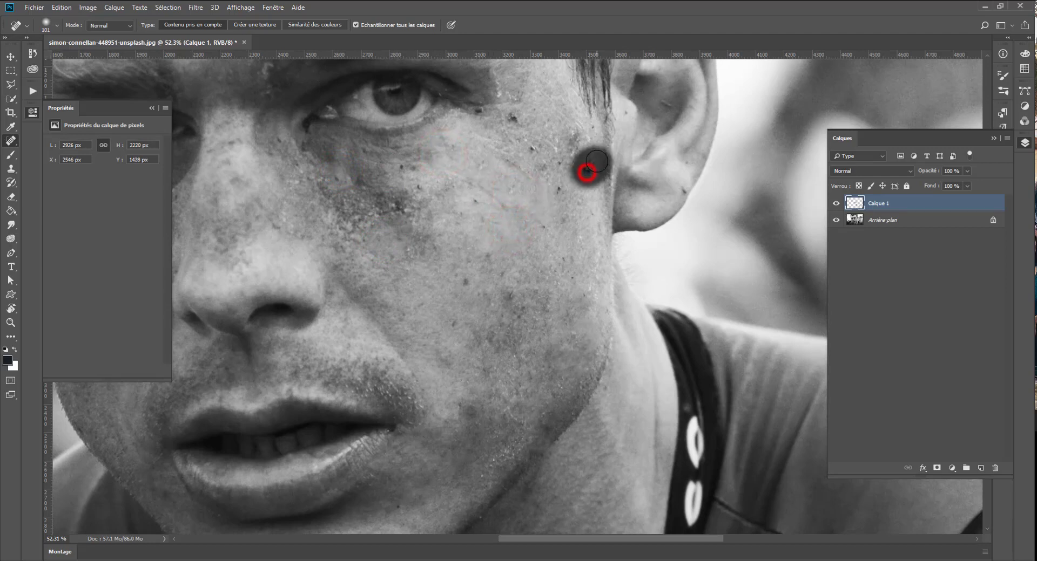
{"action": "left_click", "coordinate": [669, 98]}
{"action": "left_click", "coordinate": [679, 186]}
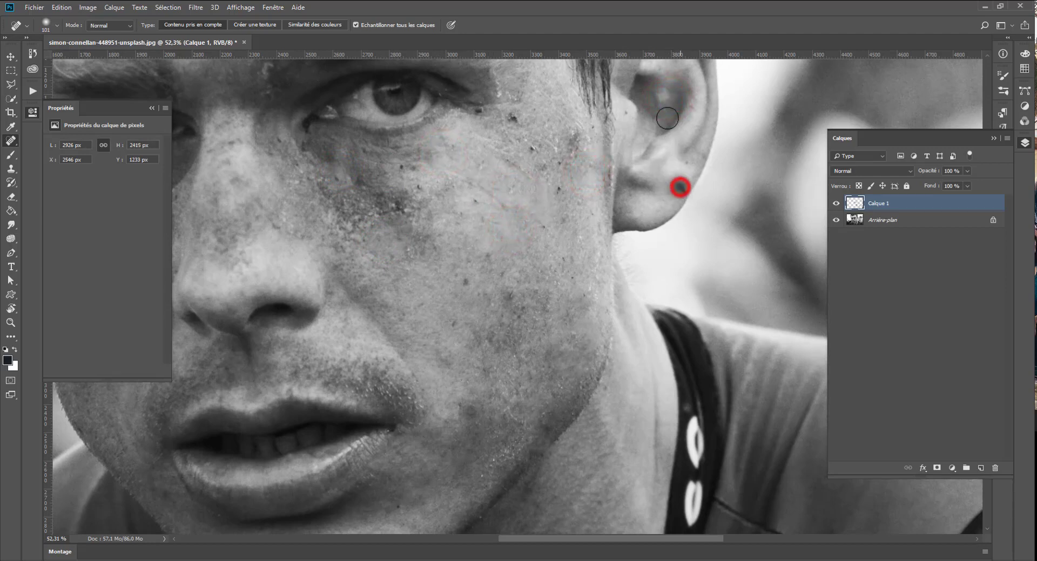
Remove the dirt specks beside the outer eye corner and on the upper cheek near the ear with the Spot Healing Brush
{"action": "left_click", "coordinate": [539, 146]}
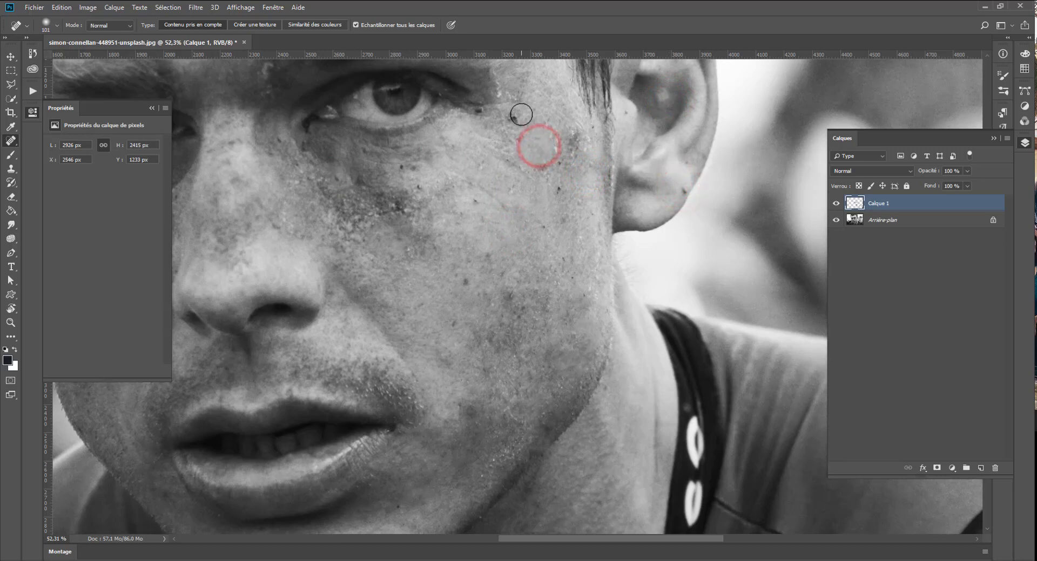
{"action": "left_click", "coordinate": [516, 116]}
{"action": "left_click", "coordinate": [479, 111]}
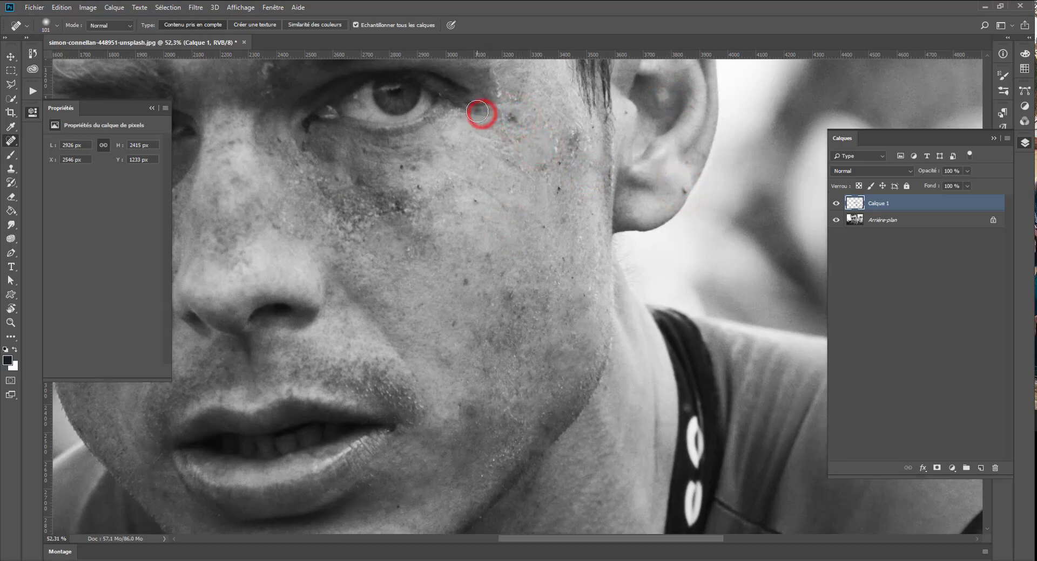
{"action": "left_click", "coordinate": [558, 188]}
{"action": "left_click", "coordinate": [551, 156]}
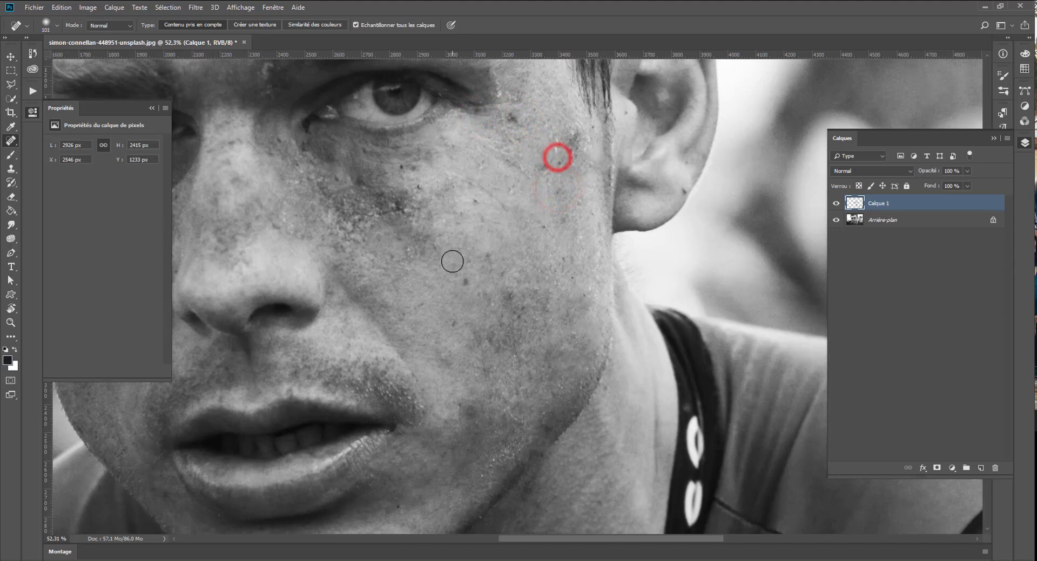
Remove the dirt clumps and dark specks beneath the other eye, between the nose and the cheek
{"action": "scroll", "coordinate": [453, 261], "scroll_direction": "down", "scroll_amount": 5}
{"action": "scroll", "coordinate": [389, 270], "scroll_direction": "up", "scroll_amount": 4}
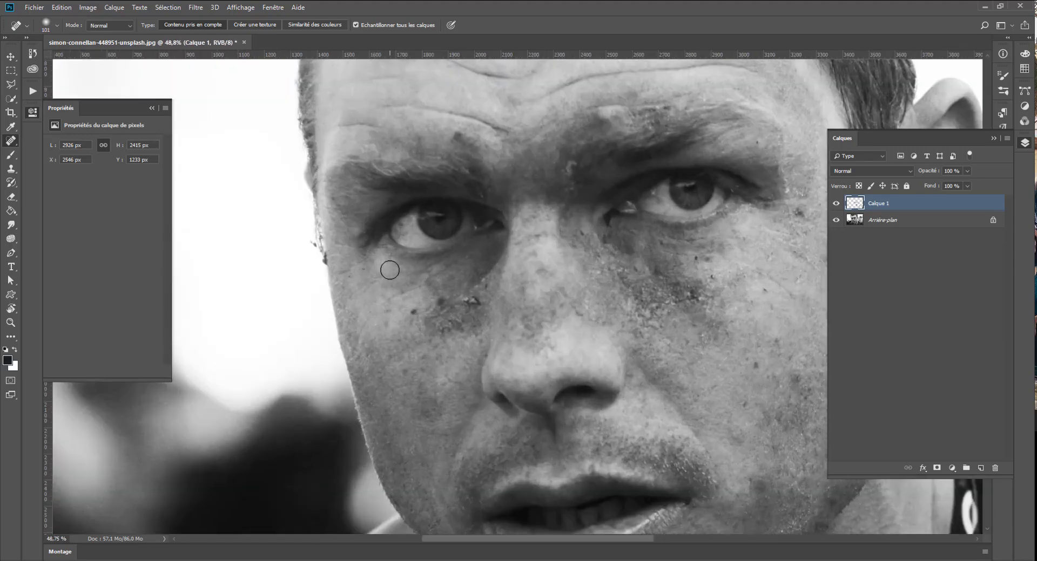
{"action": "left_click", "coordinate": [471, 302]}
{"action": "left_click", "coordinate": [481, 287]}
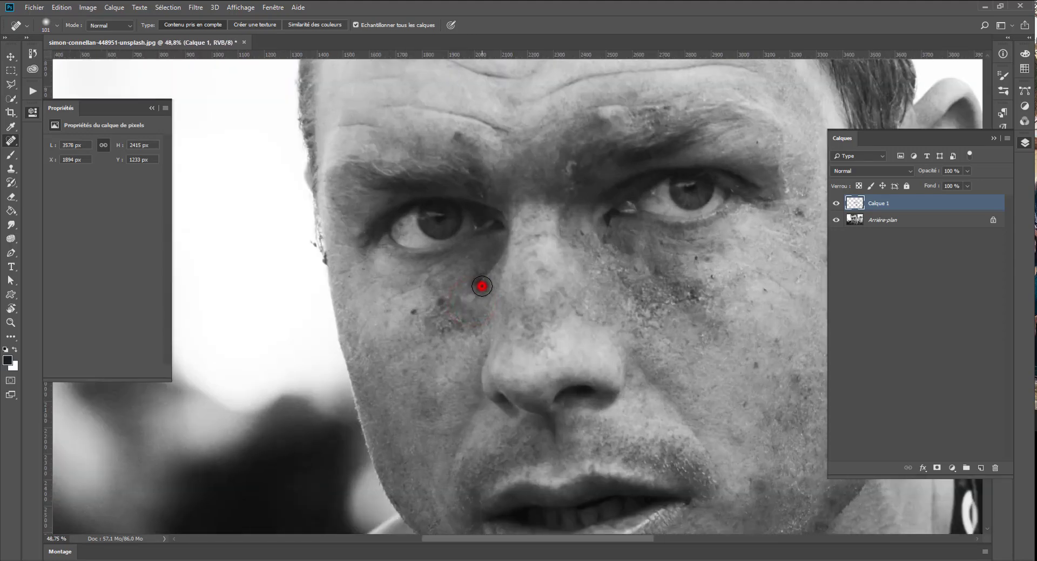
{"action": "left_click", "coordinate": [443, 301]}
{"action": "left_click", "coordinate": [417, 312]}
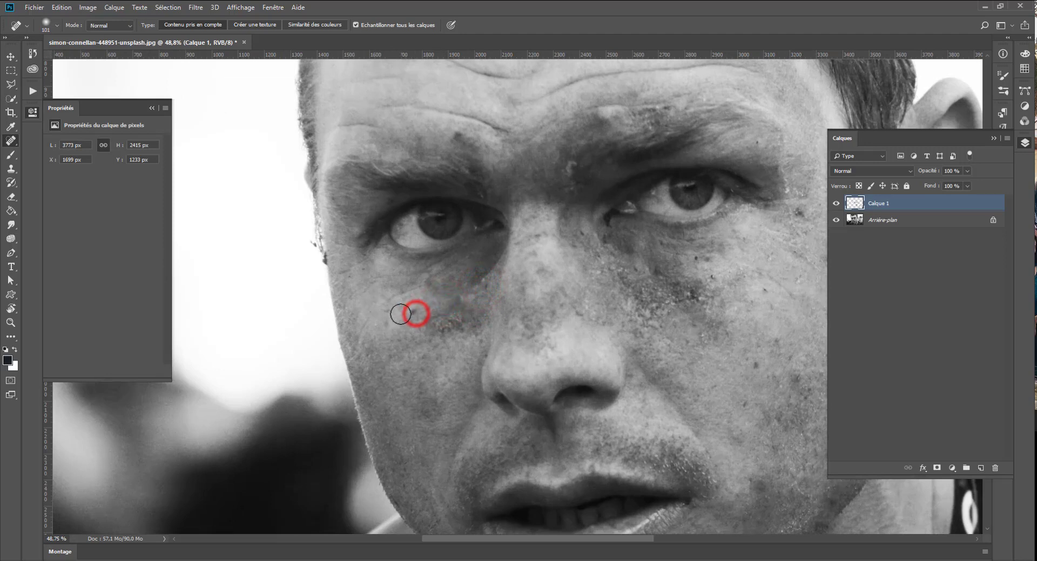
{"action": "left_click", "coordinate": [408, 306]}
Compare the portrait with Calque 1 hidden and shown, and heal the dark mark on the face's edge beside the eye
{"action": "left_click", "coordinate": [832, 203]}
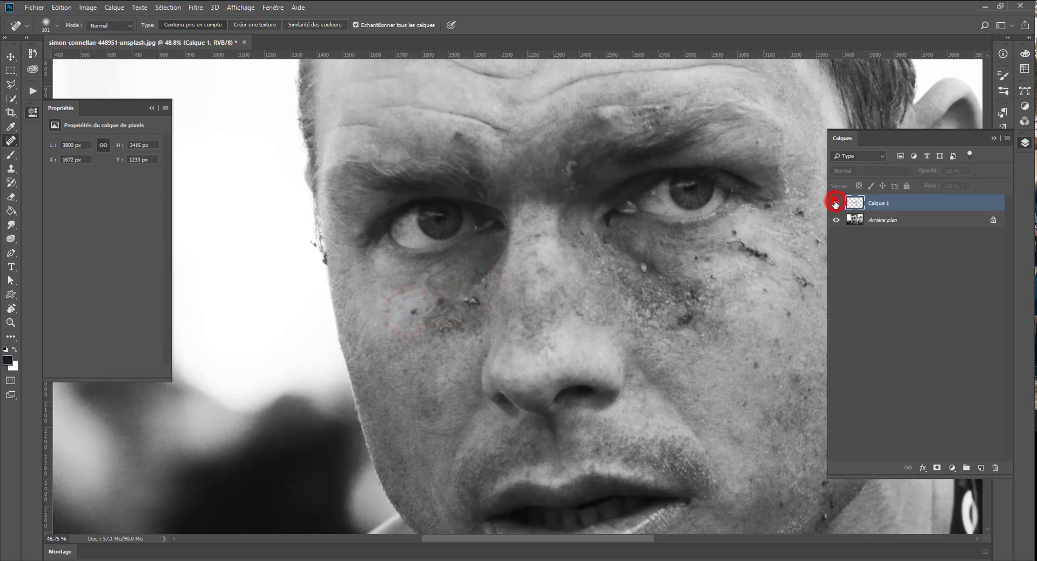
{"action": "left_click", "coordinate": [832, 203]}
{"action": "left_click", "coordinate": [326, 258]}
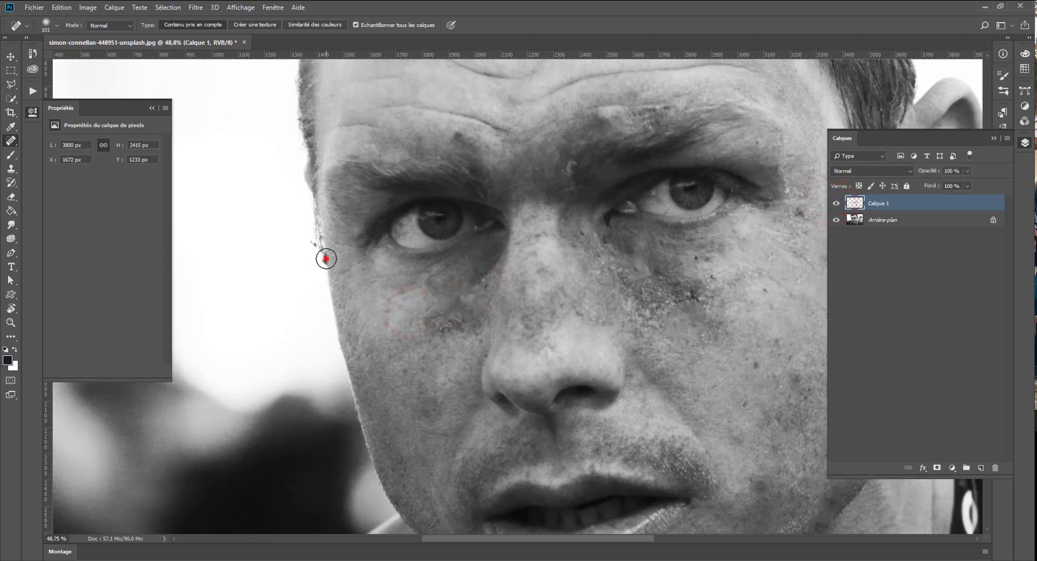
{"action": "left_click", "coordinate": [326, 257]}
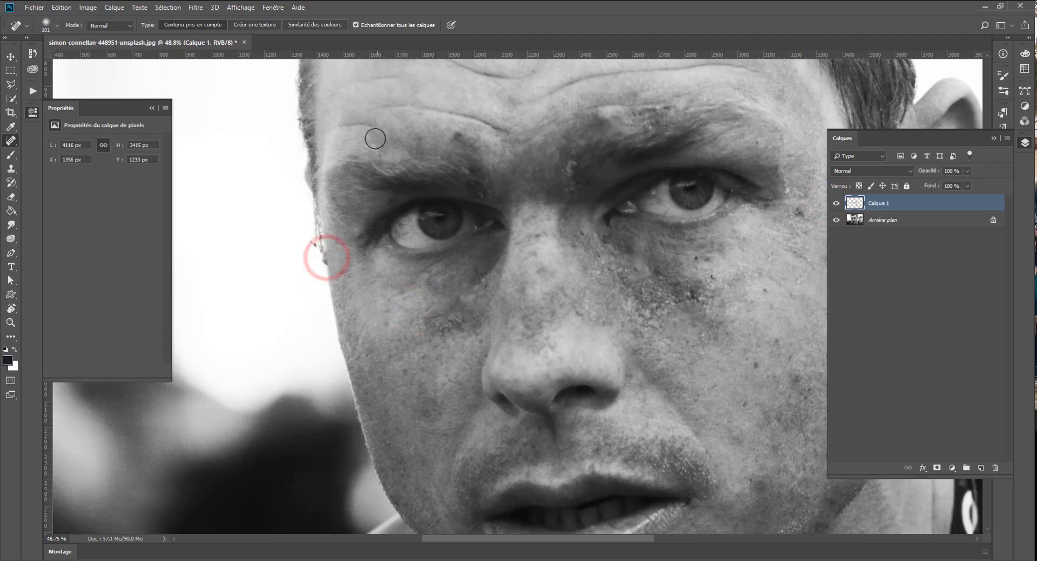
Heal the spots on the forehead and temple and the small marks around the brow end and outer eye corner
{"action": "left_click_drag", "start_coordinate": [374, 159], "coordinate": [322, 275]}
{"action": "left_click", "coordinate": [437, 176]}
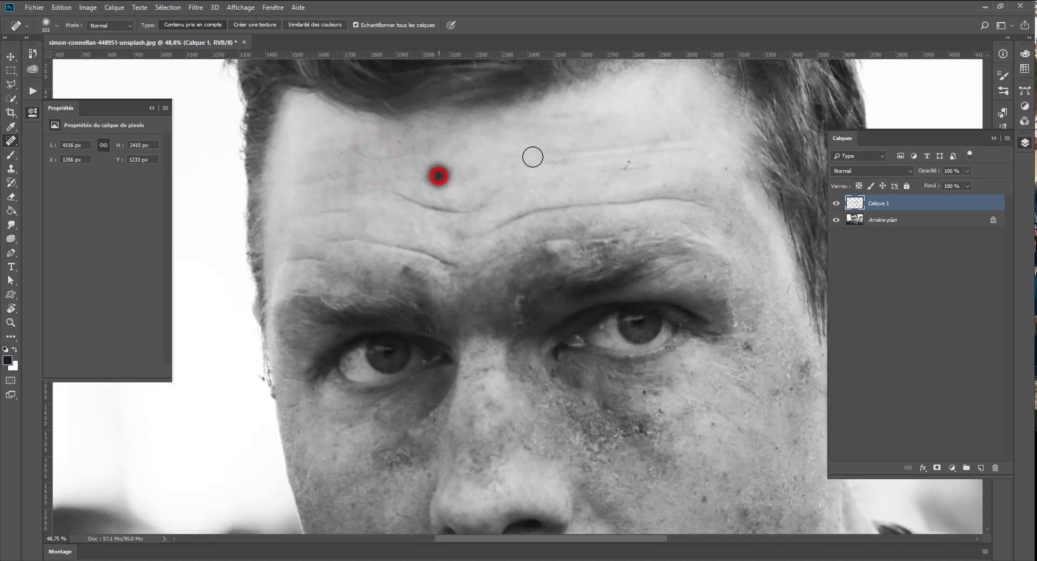
{"action": "left_click", "coordinate": [628, 161]}
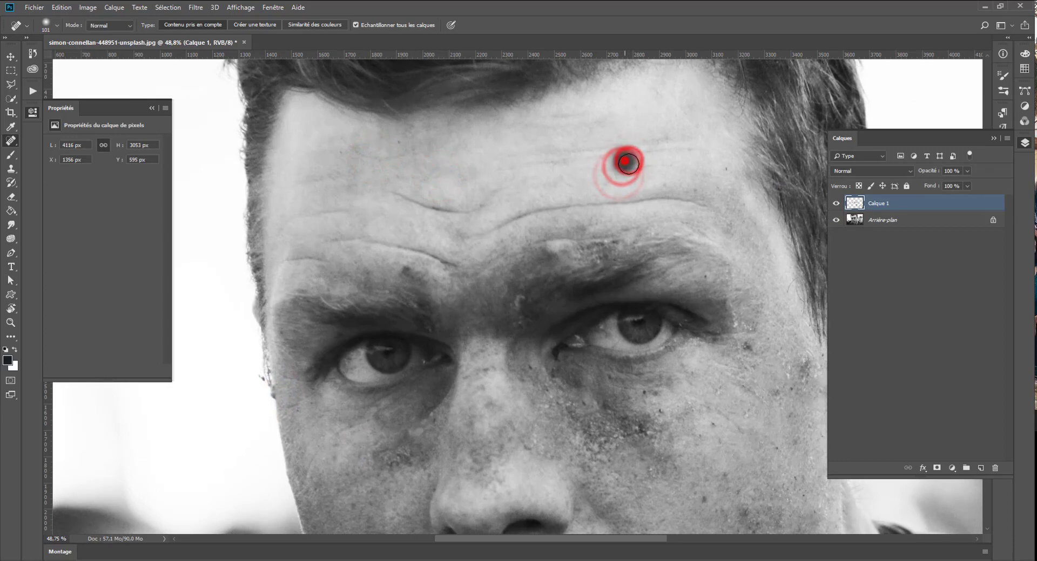
{"action": "left_click", "coordinate": [727, 169]}
{"action": "left_click", "coordinate": [708, 275]}
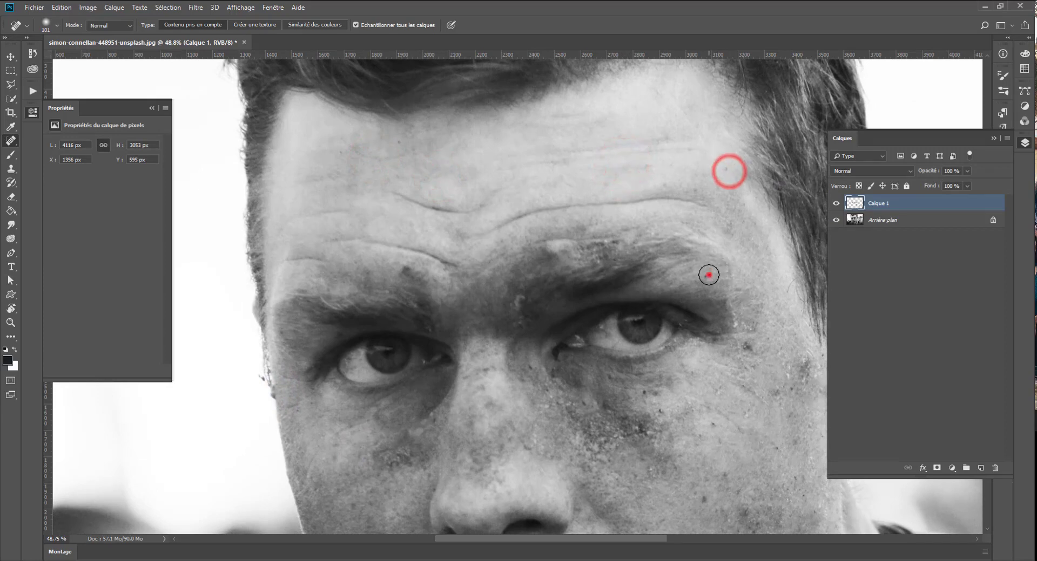
{"action": "left_click", "coordinate": [745, 344]}
Fit the whole portrait in view and toggle Calque 1's visibility repeatedly to compare the face before and after retouching
{"action": "key", "text": "ctrl+0"}
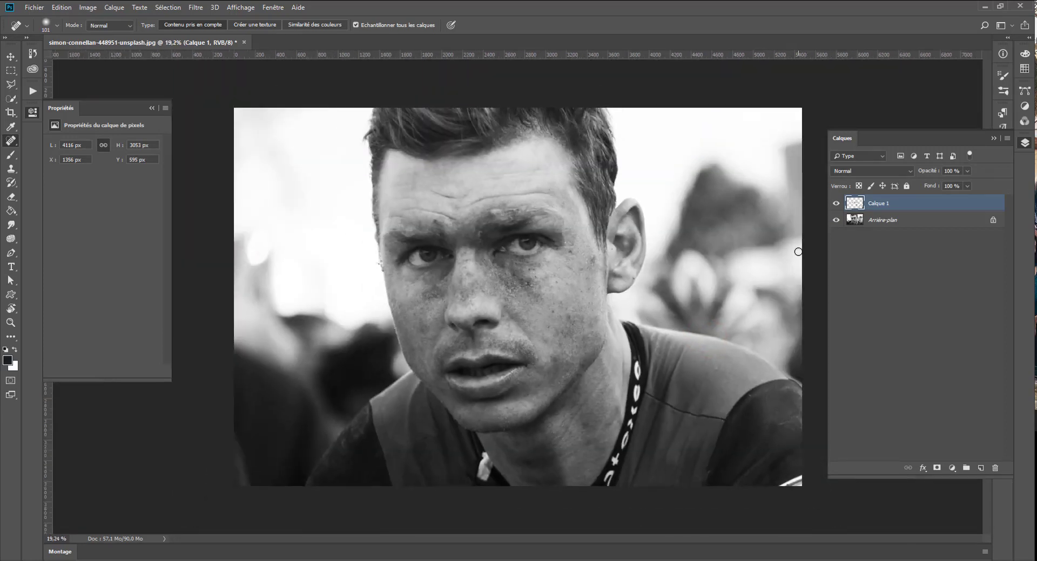
{"action": "left_click", "coordinate": [837, 204]}
{"action": "left_click", "coordinate": [836, 204]}
{"action": "left_click", "coordinate": [835, 204]}
{"action": "left_click", "coordinate": [835, 204]}
{"action": "left_click", "coordinate": [834, 205]}
{"action": "left_click", "coordinate": [835, 205]}
{"action": "left_click", "coordinate": [834, 204]}
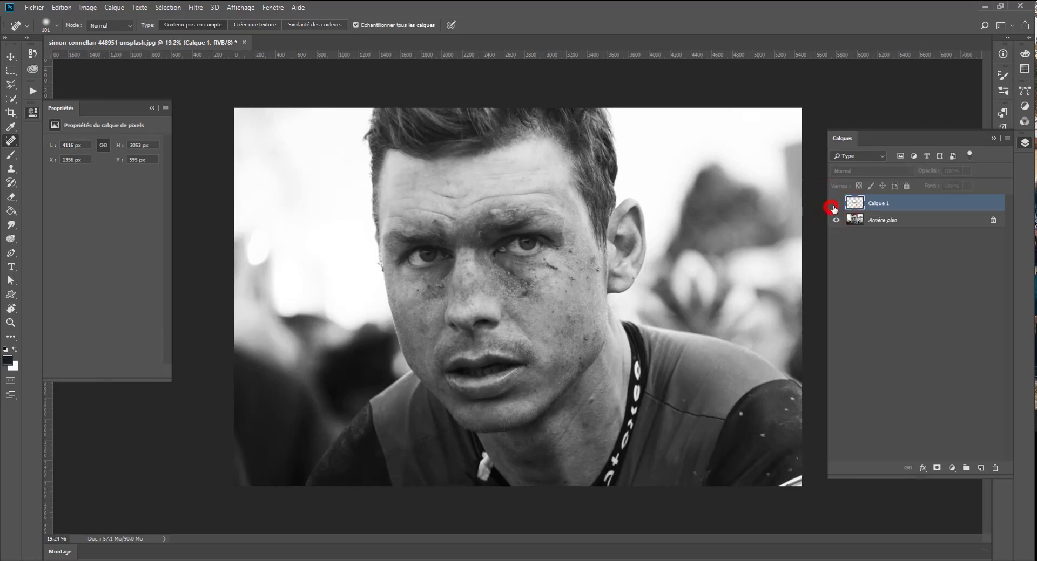
{"action": "left_click", "coordinate": [834, 205]}
{"action": "left_click", "coordinate": [834, 204]}
{"action": "left_click", "coordinate": [834, 205]}
{"action": "left_click", "coordinate": [834, 205]}
{"action": "left_click", "coordinate": [834, 205]}
{"action": "left_click", "coordinate": [834, 204]}
{"action": "left_click", "coordinate": [834, 205]}
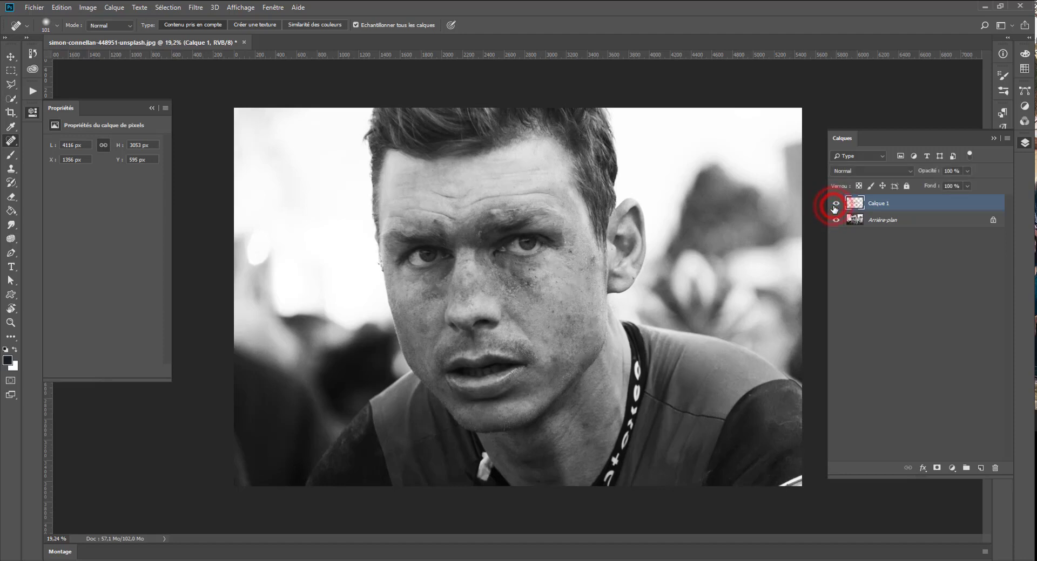
{"action": "left_click", "coordinate": [834, 204]}
{"action": "left_click", "coordinate": [834, 204]}
Heal the remaining dark speck on the earlobe and the spots between the outer eye corner and the ear
{"action": "scroll", "coordinate": [658, 271], "scroll_direction": "up", "scroll_amount": 2}
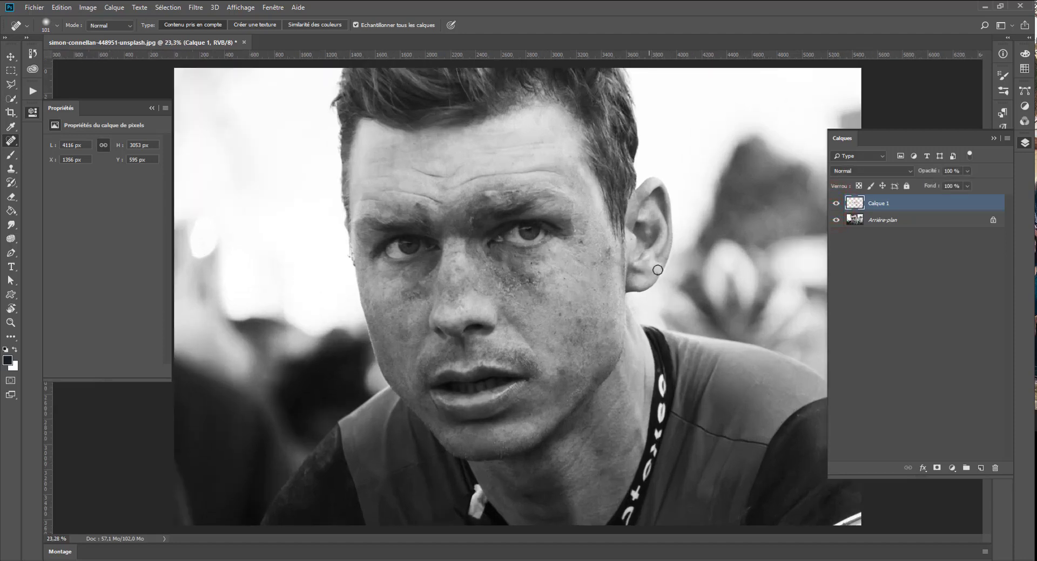
{"action": "left_click", "coordinate": [656, 277]}
{"action": "left_click", "coordinate": [657, 274]}
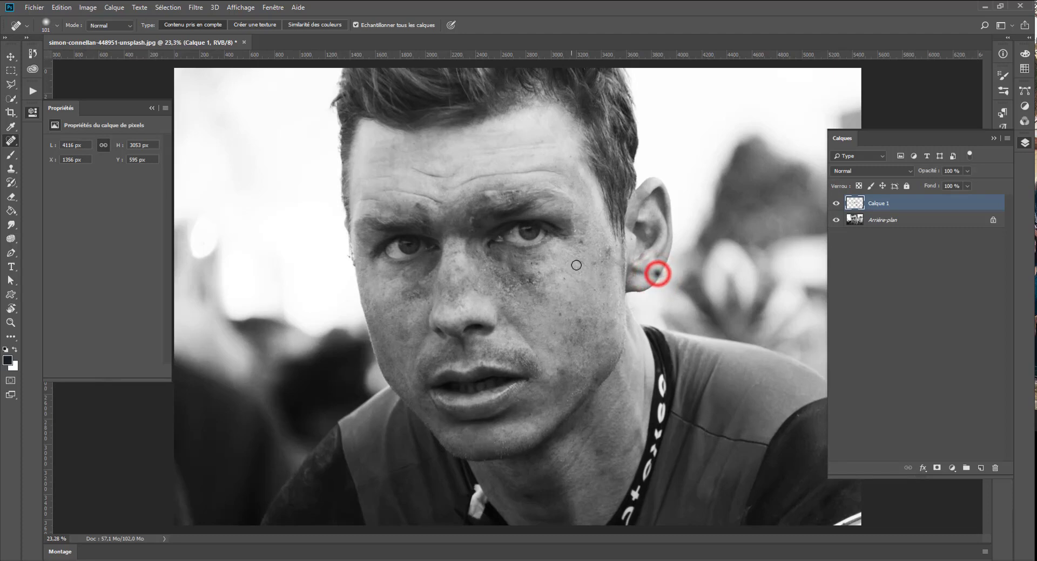
{"action": "left_click", "coordinate": [578, 236]}
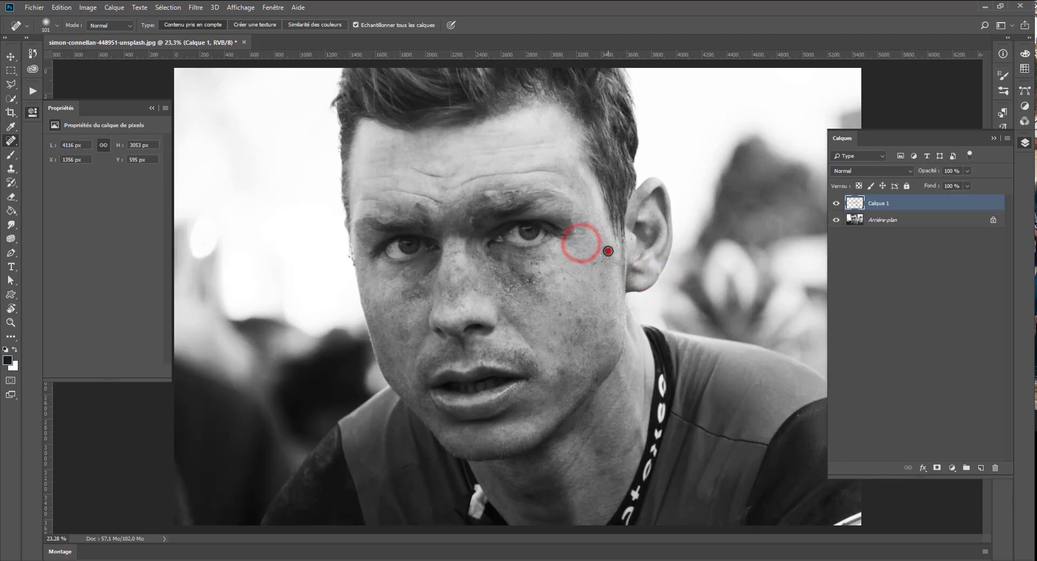
{"action": "left_click_drag", "start_coordinate": [606, 251], "coordinate": [605, 277]}
{"action": "left_click", "coordinate": [592, 263]}
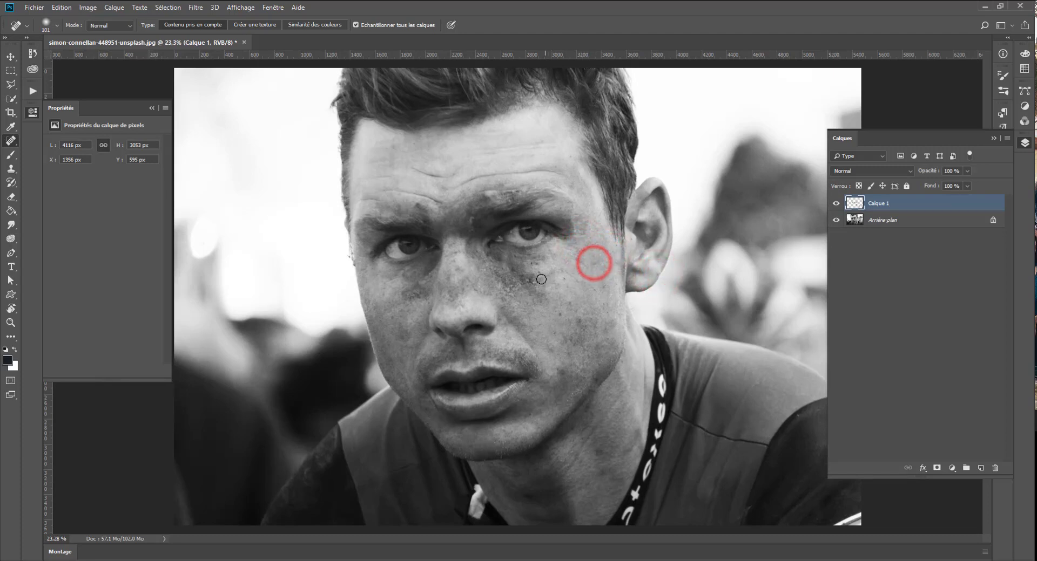
Paint over the remaining dirt under the eye, between the brows, and along the jaw and lower cheek
{"action": "left_click_drag", "start_coordinate": [533, 283], "coordinate": [508, 275]}
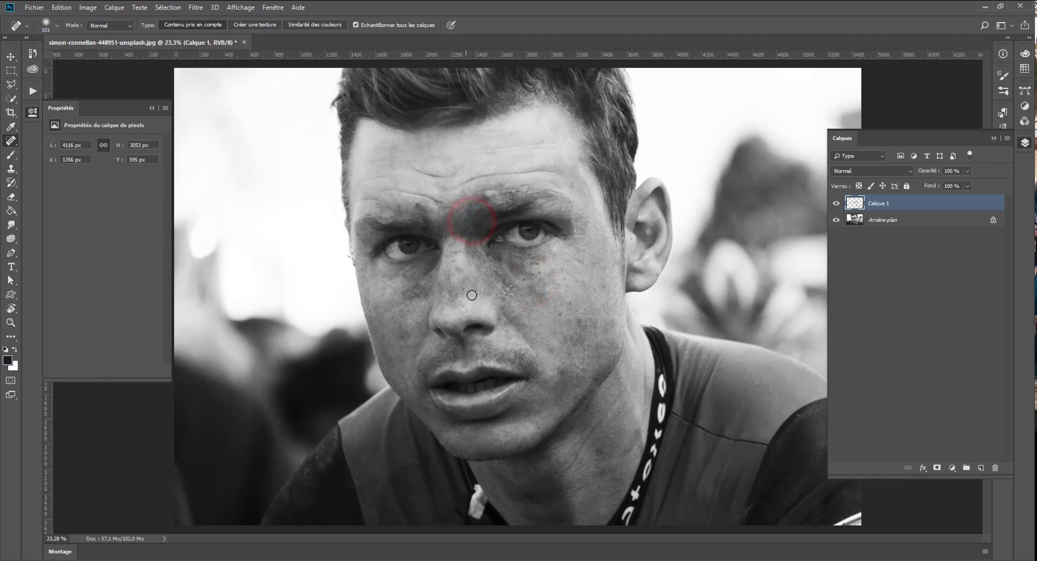
{"action": "left_click_drag", "start_coordinate": [599, 380], "coordinate": [579, 390]}
{"action": "left_click", "coordinate": [565, 375]}
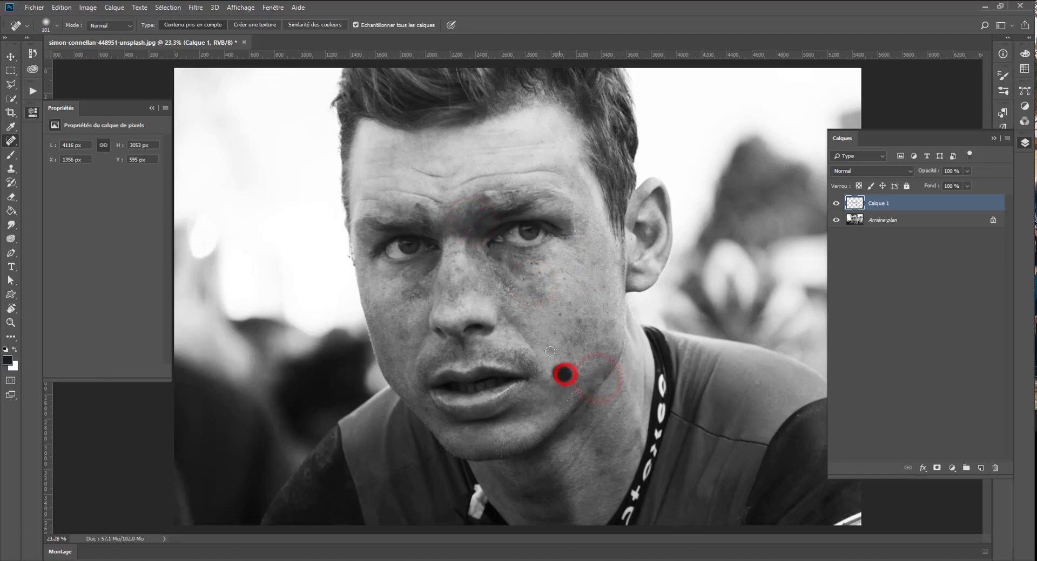
{"action": "left_click", "coordinate": [550, 351]}
Clean the dark specks off the face's outer edge against the white background, level with the eye
{"action": "scroll", "coordinate": [588, 405], "scroll_direction": "down", "scroll_amount": 3}
{"action": "scroll", "coordinate": [587, 411], "scroll_direction": "up", "scroll_amount": 2}
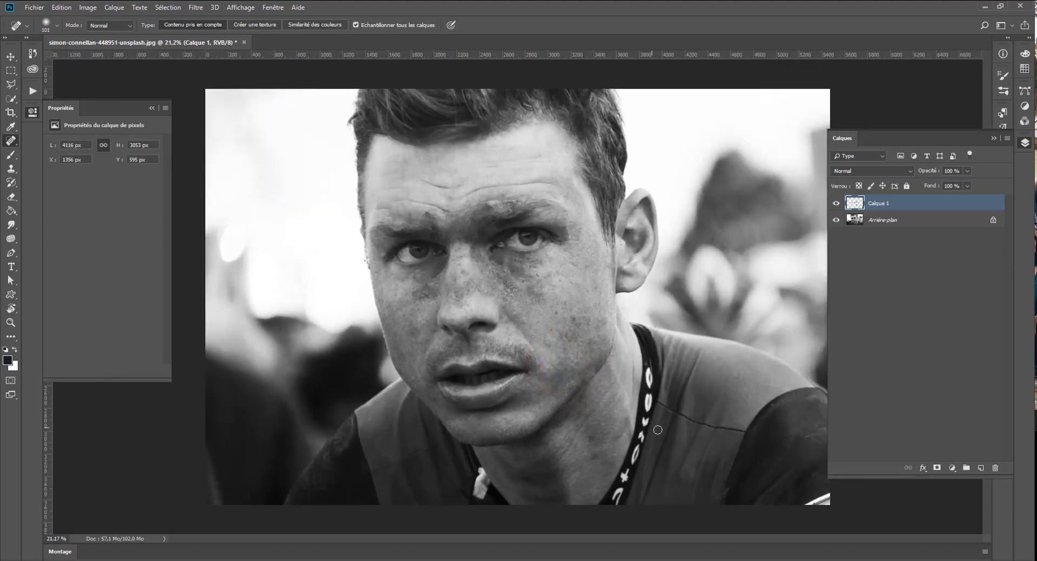
{"action": "scroll", "coordinate": [658, 431], "scroll_direction": "down", "scroll_amount": 1}
{"action": "scroll", "coordinate": [354, 261], "scroll_direction": "up", "scroll_amount": 10}
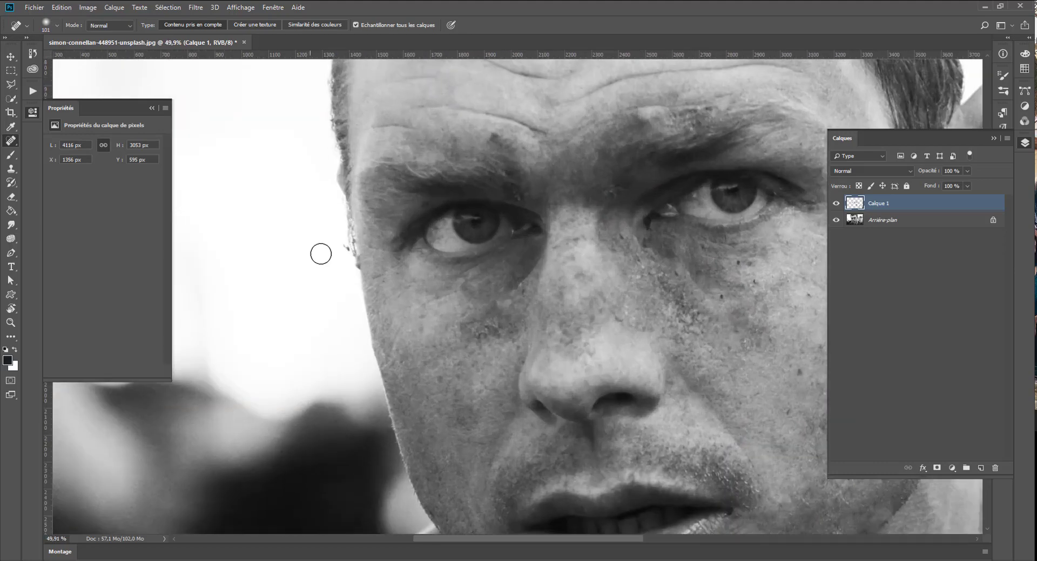
{"action": "left_click_drag", "start_coordinate": [347, 231], "coordinate": [347, 261]}
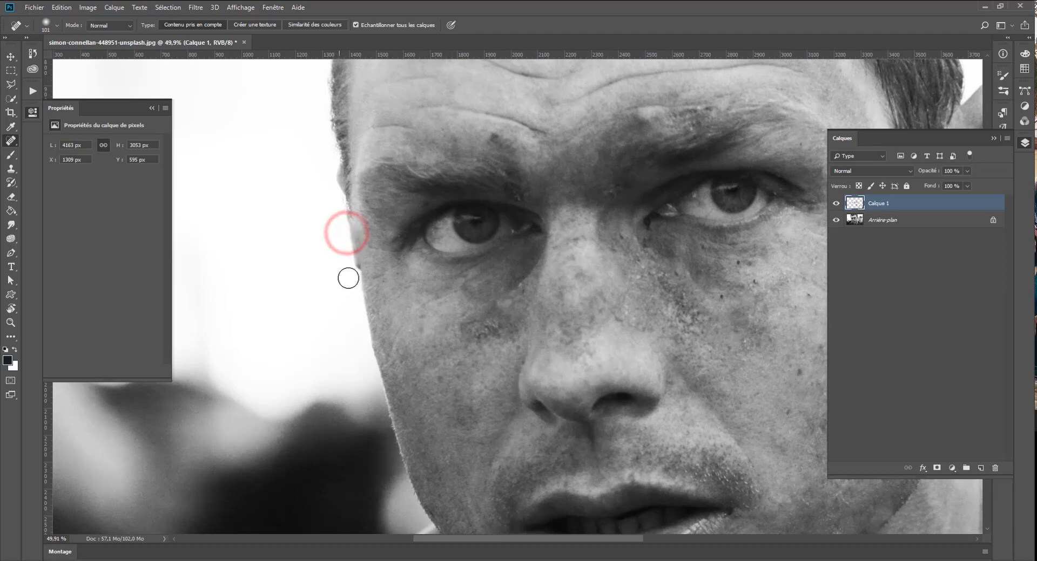
View the whole portrait and toggle Calque 1's visibility to compare the original with the finished retouching
{"action": "scroll", "coordinate": [373, 296], "scroll_direction": "down", "scroll_amount": 8}
{"action": "scroll", "coordinate": [374, 295], "scroll_direction": "down", "scroll_amount": 4}
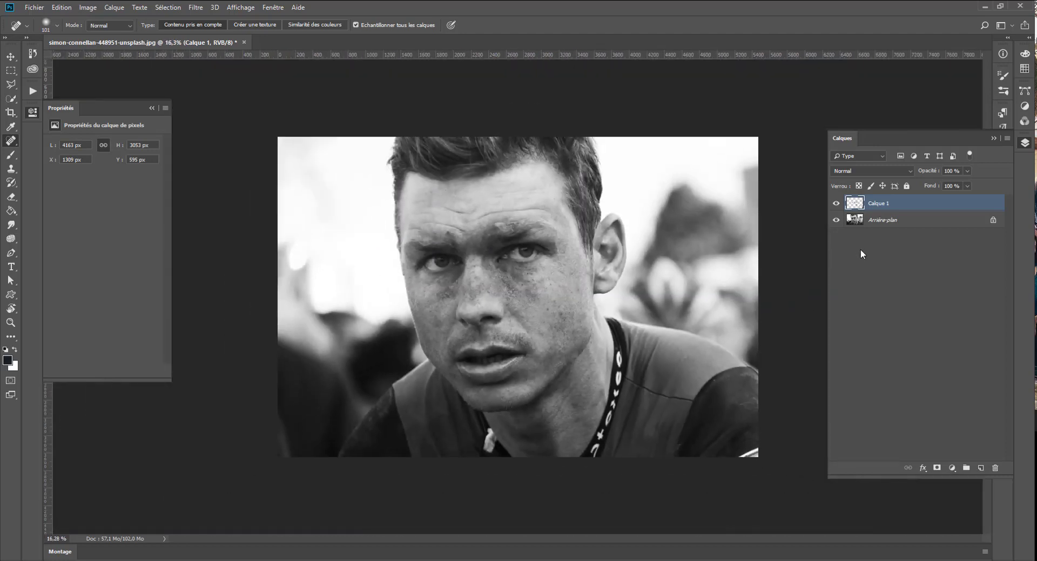
{"action": "scroll", "coordinate": [860, 248], "scroll_direction": "up", "scroll_amount": 1}
{"action": "left_click", "coordinate": [835, 204]}
{"action": "left_click", "coordinate": [836, 203]}
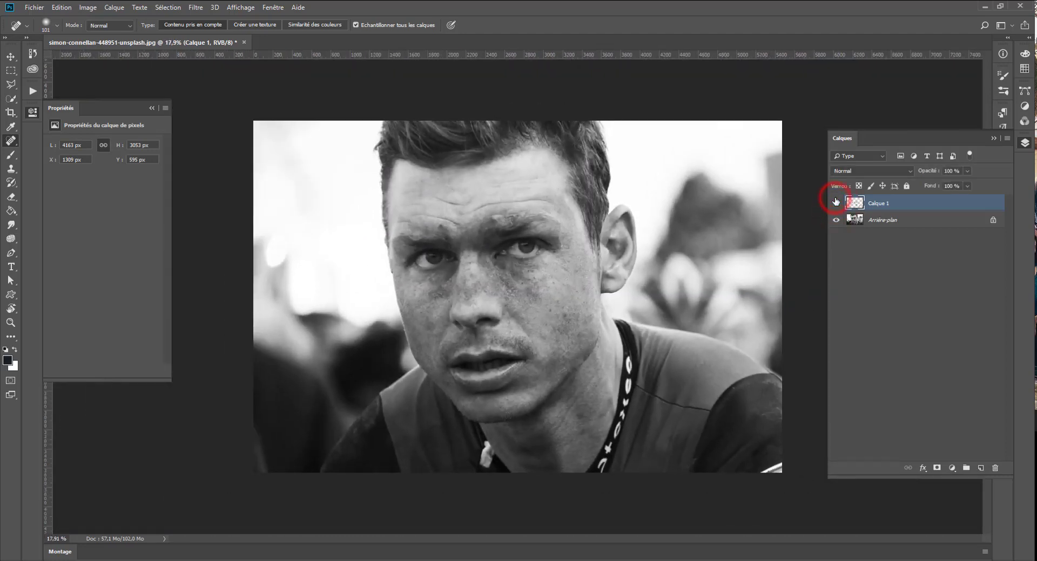
{"action": "left_click", "coordinate": [836, 202]}
{"action": "left_click", "coordinate": [835, 201]}
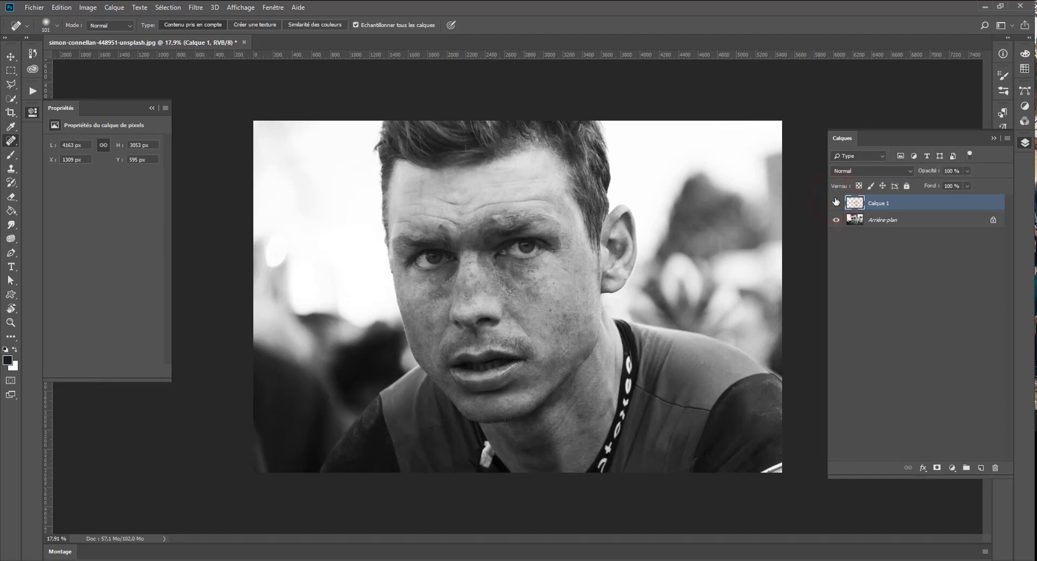